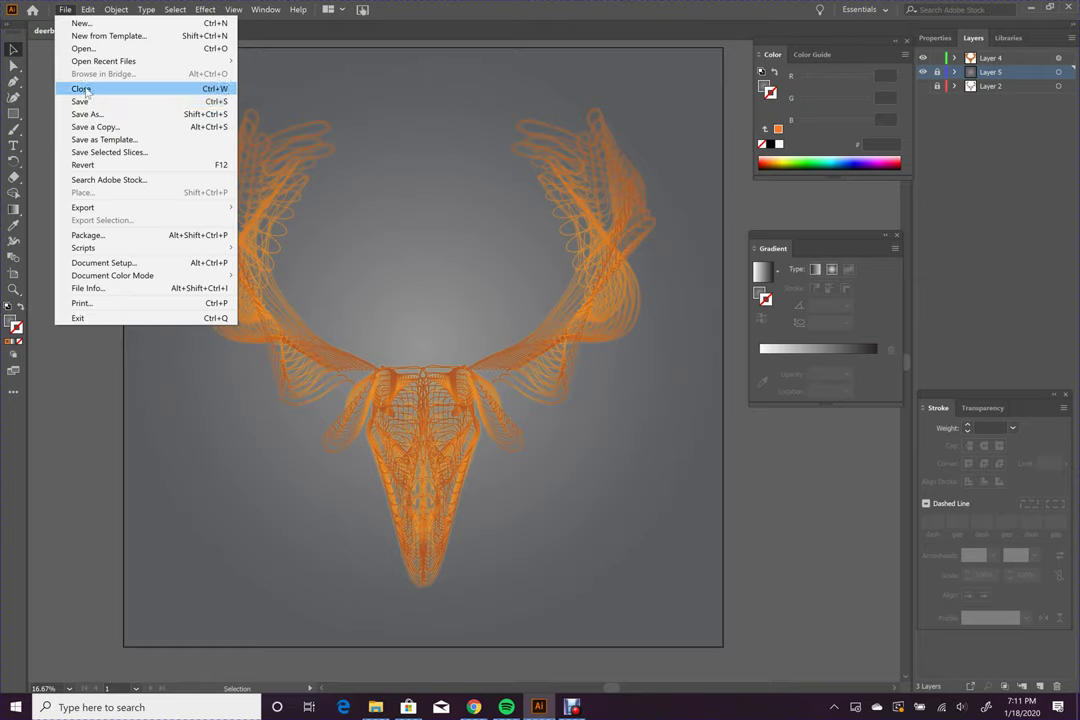
Step: Create a new 1500 x 1500 px document using the recent custom preset
{"action": "left_click", "coordinate": [80, 23]}
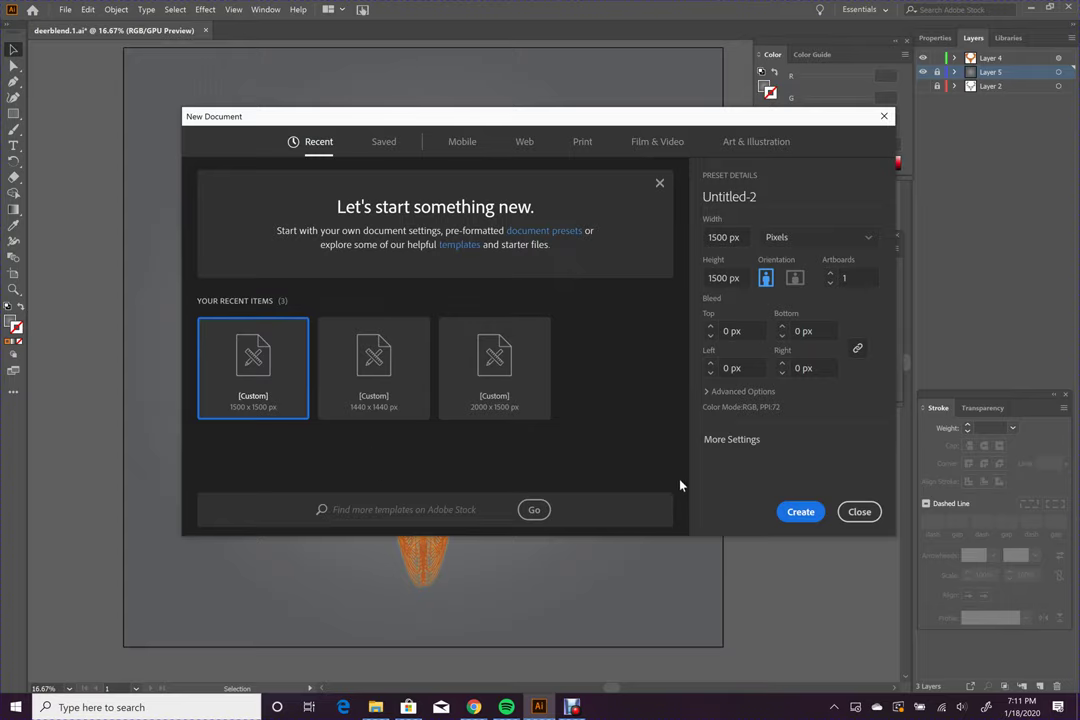
{"action": "left_click", "coordinate": [795, 512]}
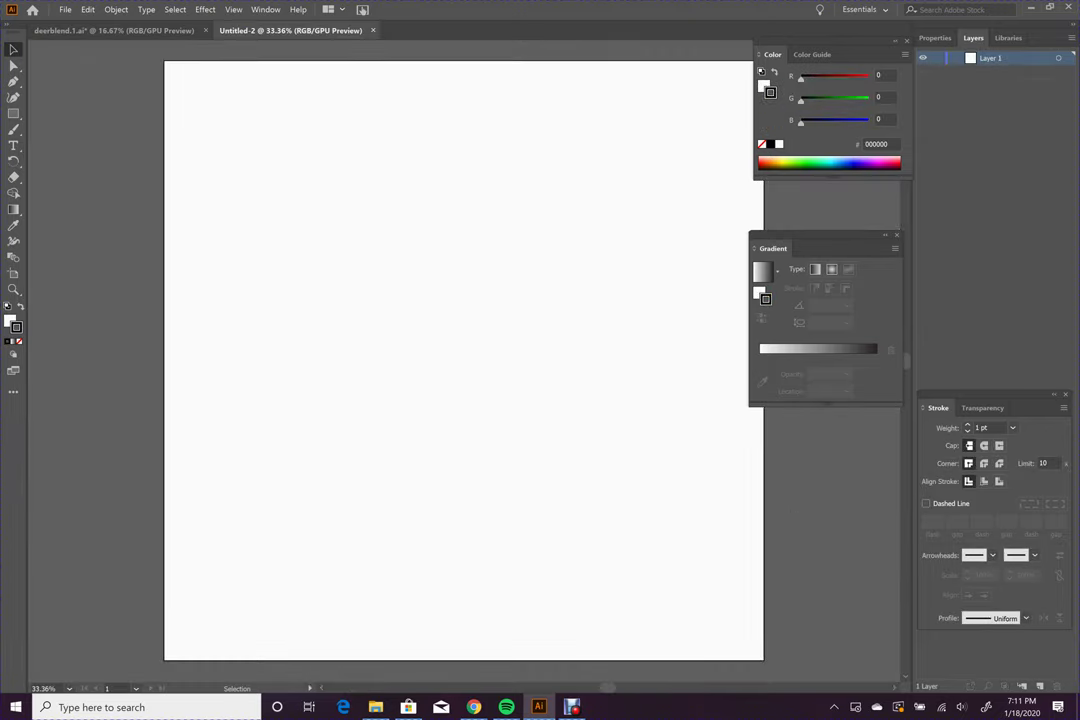
{"action": "left_click_drag", "start_coordinate": [607, 691], "coordinate": [614, 692]}
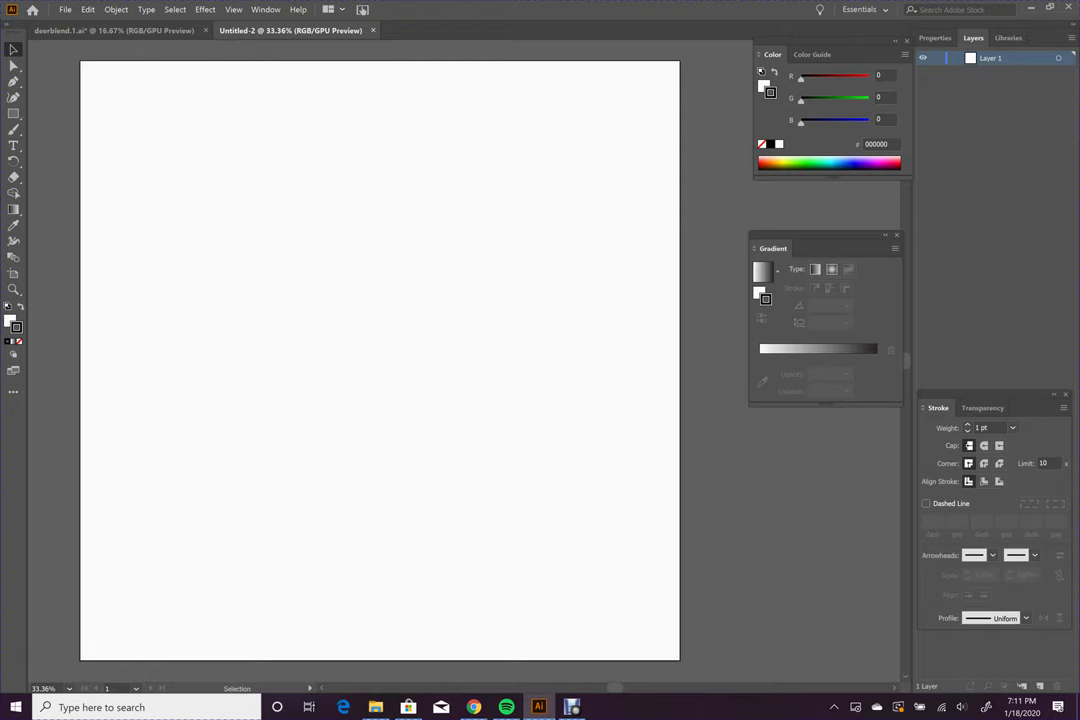
Step: Paste the copied deer skull image and centre it on the artboard
{"action": "left_click", "coordinate": [88, 11]}
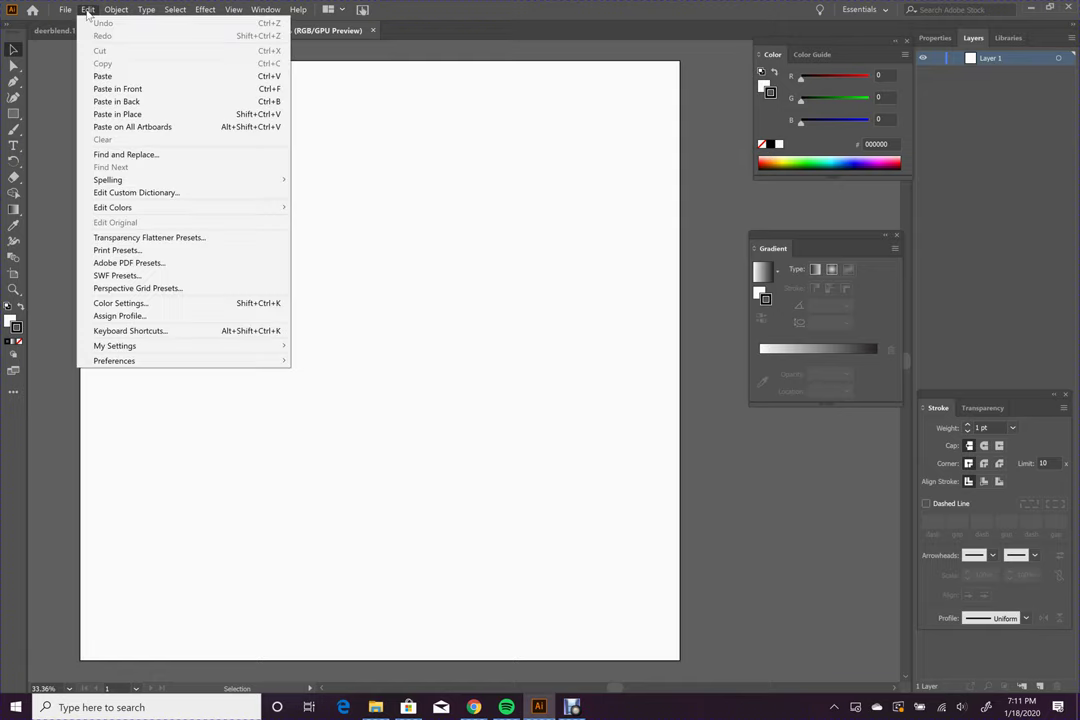
{"action": "left_click", "coordinate": [104, 77]}
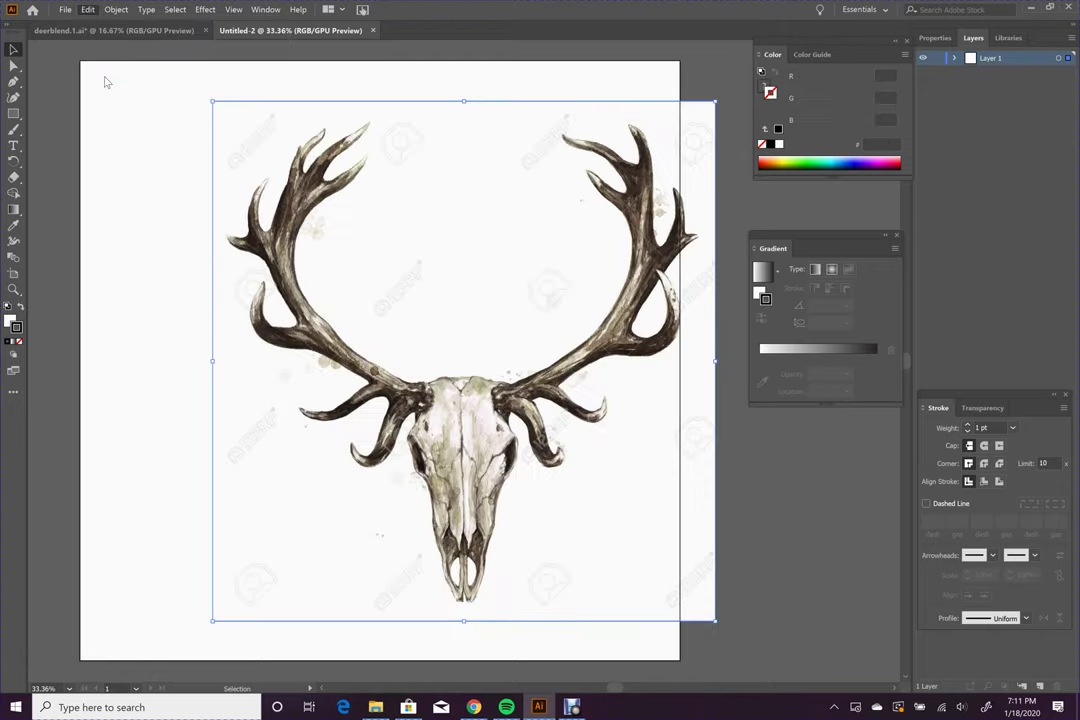
{"action": "left_click_drag", "start_coordinate": [488, 328], "coordinate": [410, 320]}
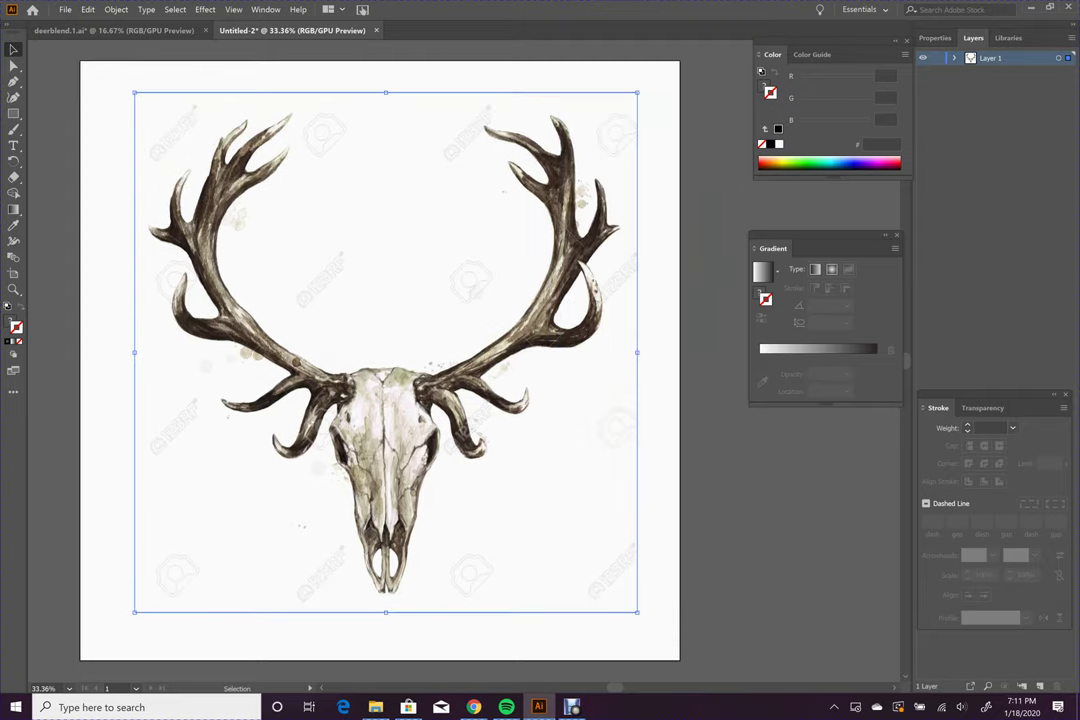
{"action": "left_click", "coordinate": [108, 180]}
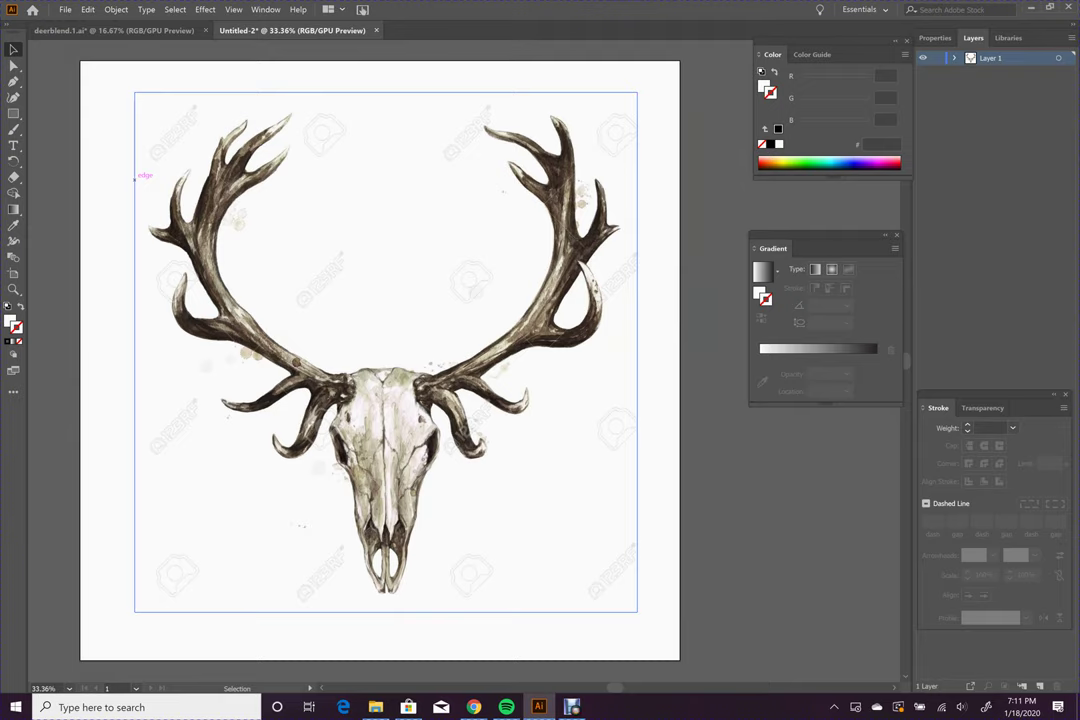
Step: Lock the layer holding the skull image and add a new layer above it
{"action": "left_click", "coordinate": [937, 58]}
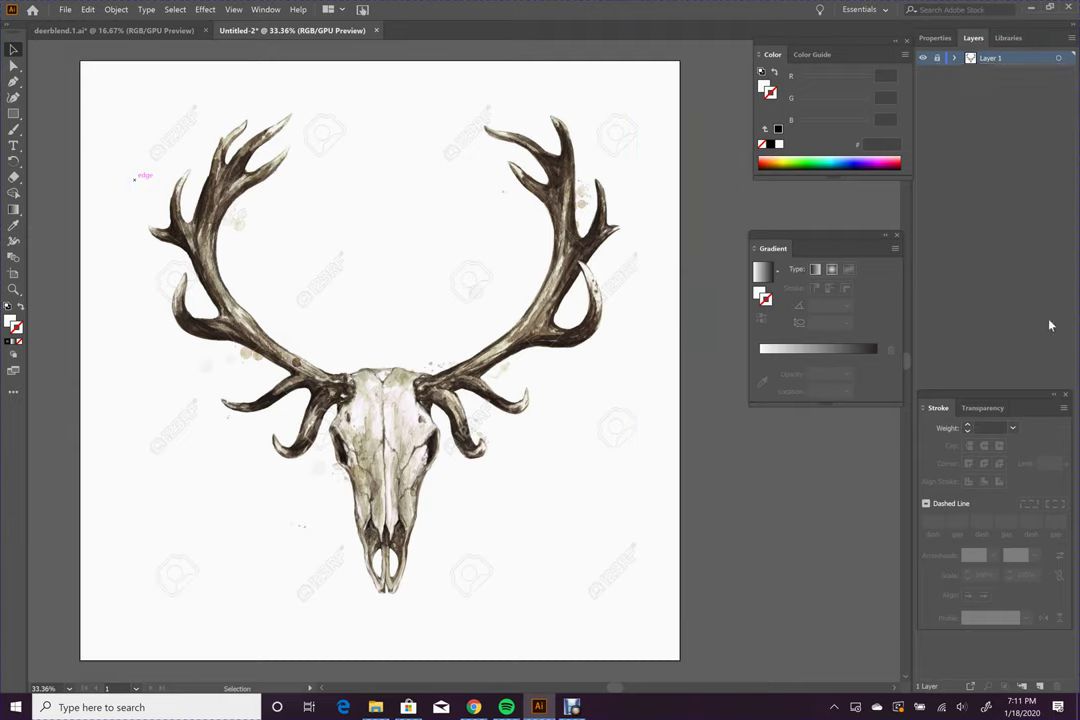
{"action": "left_click", "coordinate": [1040, 687]}
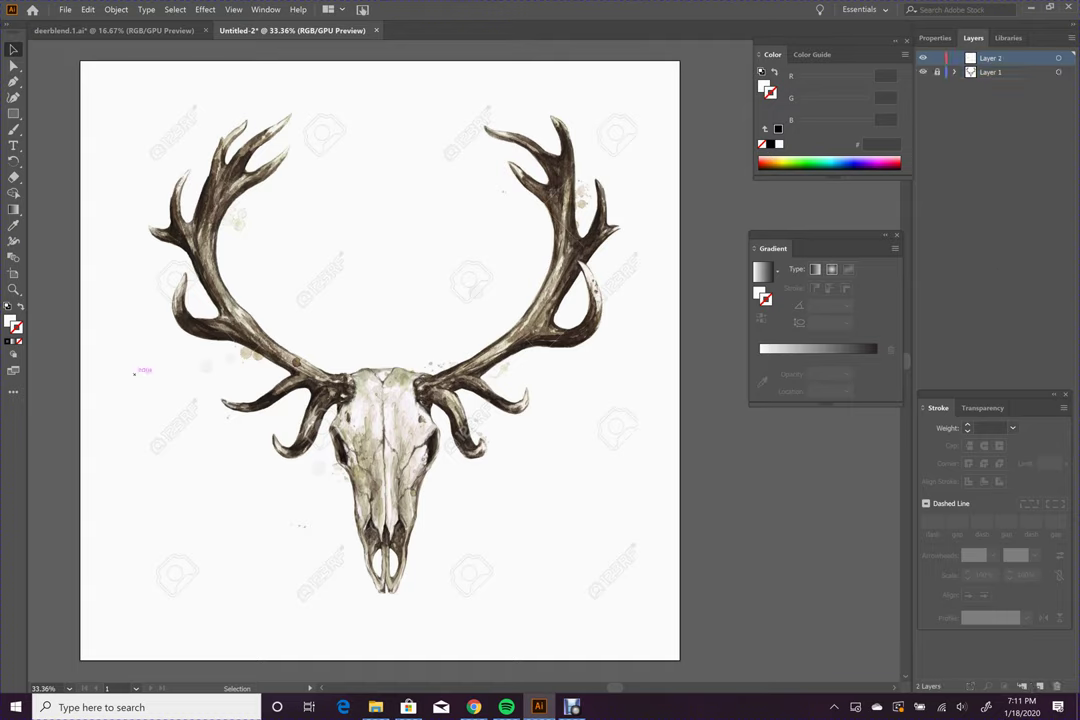
Step: Set the fill to none and the stroke to red ED2B2B for drawing with the Paintbrush
{"action": "left_click", "coordinate": [21, 307]}
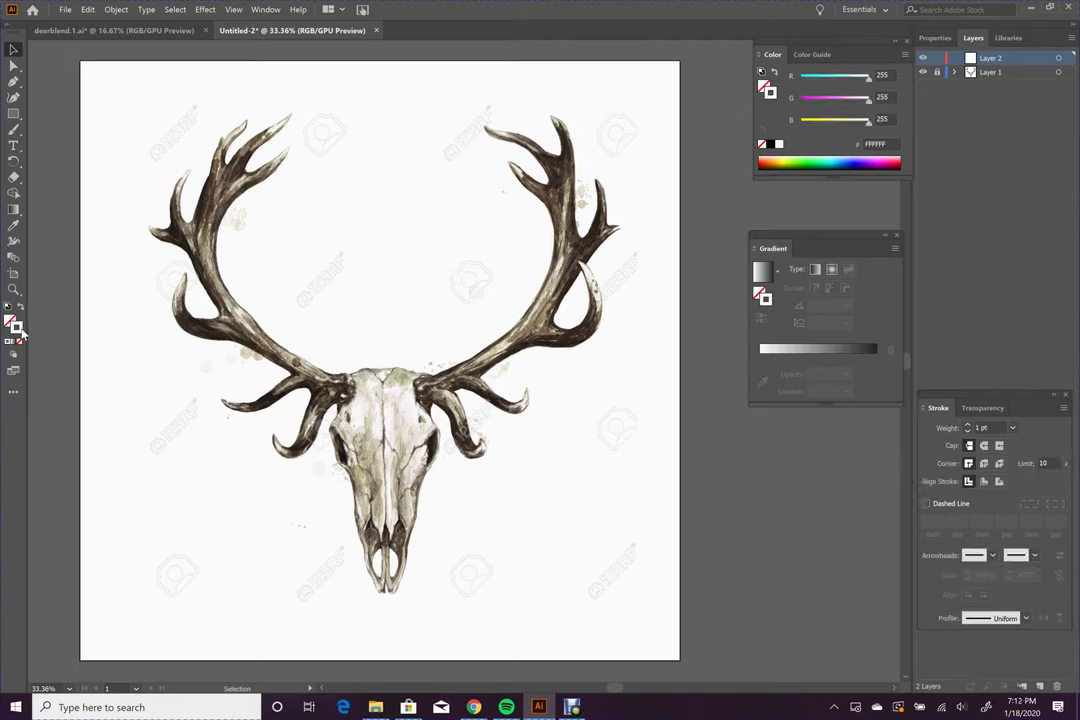
{"action": "double_click", "coordinate": [16, 328]}
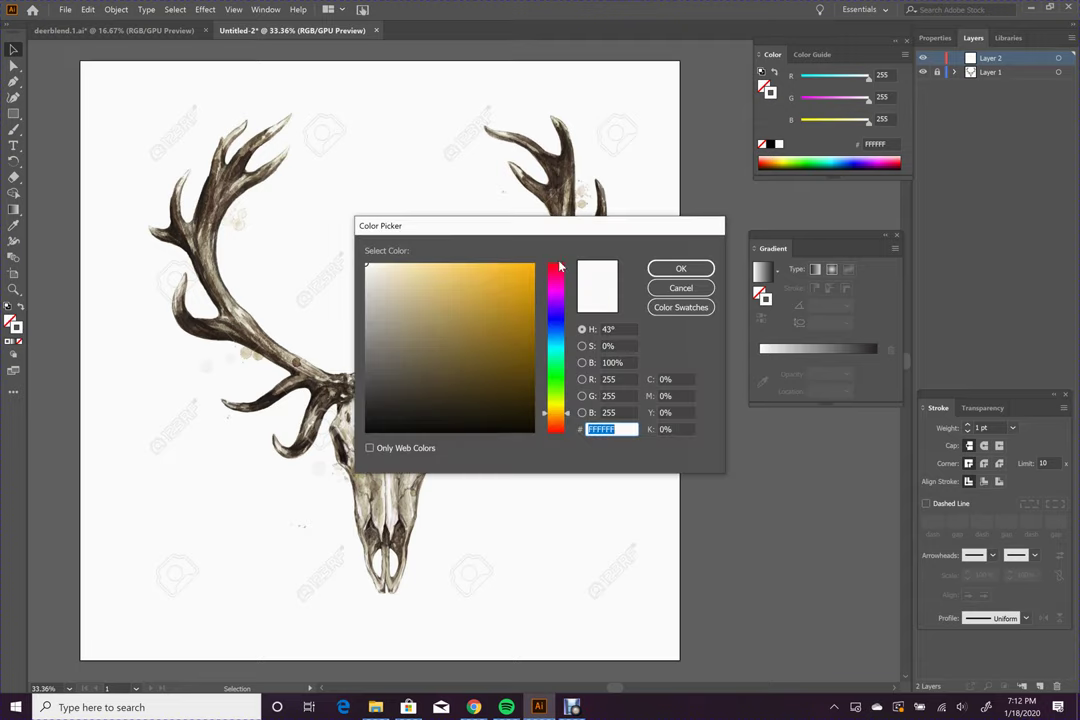
{"action": "left_click", "coordinate": [557, 428]}
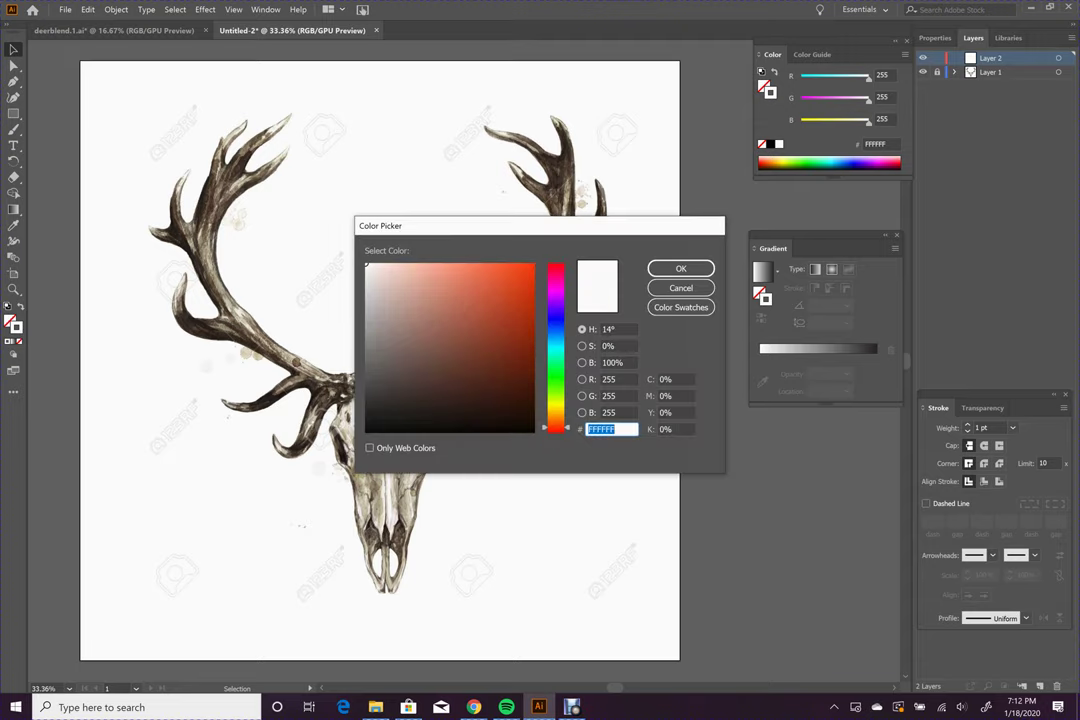
{"action": "left_click", "coordinate": [557, 265]}
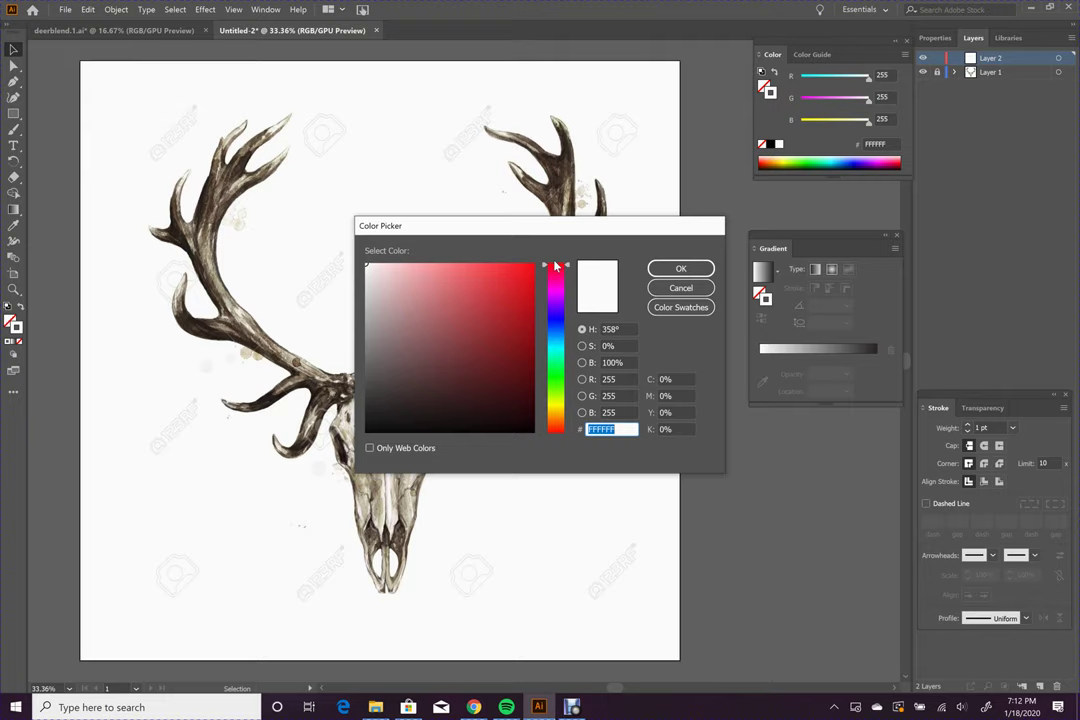
{"action": "left_click", "coordinate": [504, 275]}
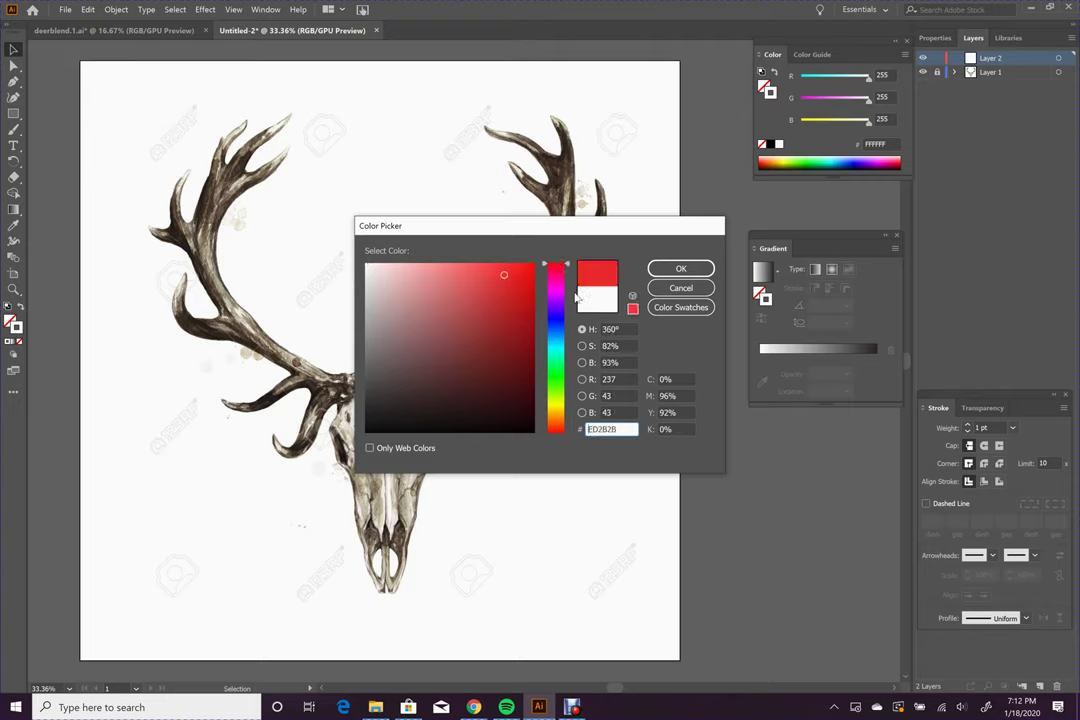
{"action": "left_click", "coordinate": [680, 268]}
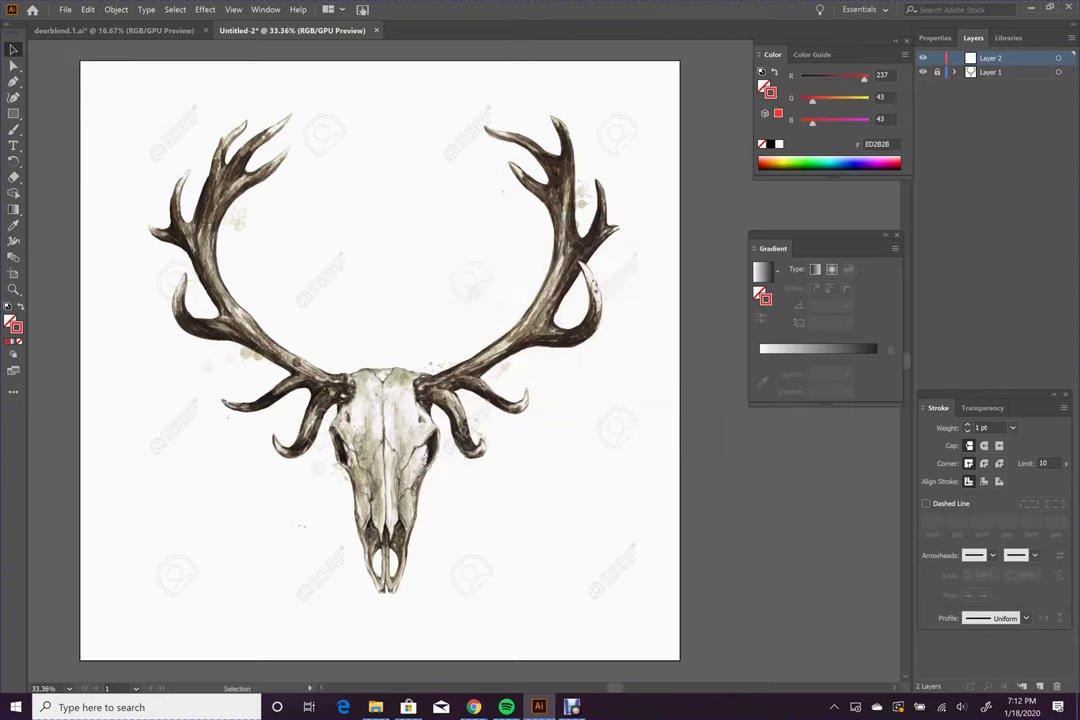
{"action": "left_click", "coordinate": [13, 129]}
{"action": "mouse_move", "coordinate": [351, 180]}
{"action": "left_mouse_down"}
{"action": "mouse_move", "coordinate": [369, 227]}
{"action": "mouse_move", "coordinate": [414, 194]}
{"action": "mouse_move", "coordinate": [390, 170]}
{"action": "mouse_move", "coordinate": [352, 178]}
{"action": "left_mouse_up"}
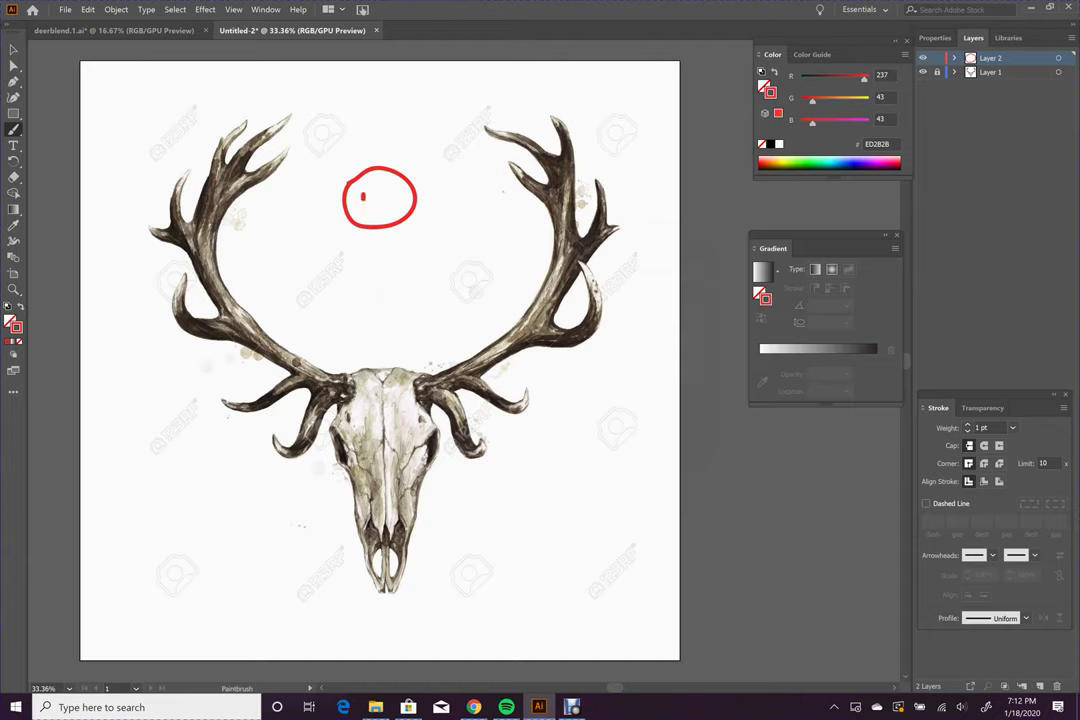
{"action": "left_click_drag", "start_coordinate": [381, 192], "coordinate": [395, 206]}
{"action": "key", "text": "ctrl+z"}
{"action": "key", "text": "ctrl+z"}
{"action": "key", "text": "ctrl+z"}
{"action": "key", "text": "ctrl+z"}
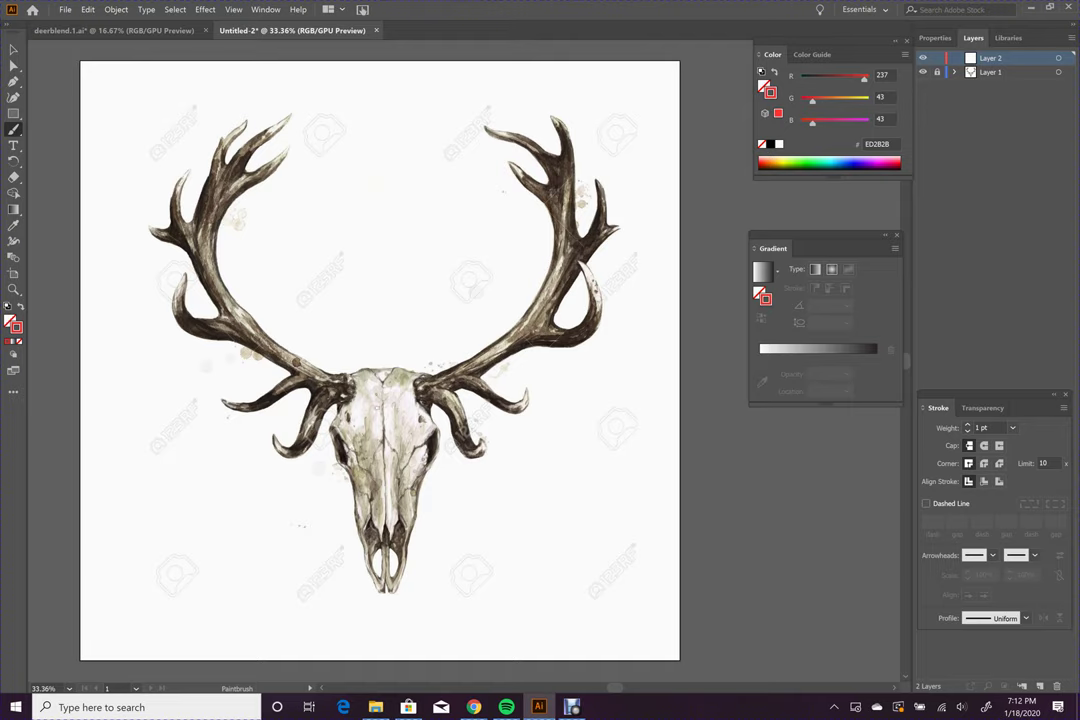
Step: Trace the skull's right half with the Paintbrush, drawing the outline along the centre line, the eye socket, and the inner bone contours
{"action": "mouse_move", "coordinate": [382, 371]}
{"action": "left_mouse_down"}
{"action": "mouse_move", "coordinate": [385, 590]}
{"action": "mouse_move", "coordinate": [440, 452]}
{"action": "mouse_move", "coordinate": [428, 388]}
{"action": "mouse_move", "coordinate": [384, 366]}
{"action": "left_mouse_up"}
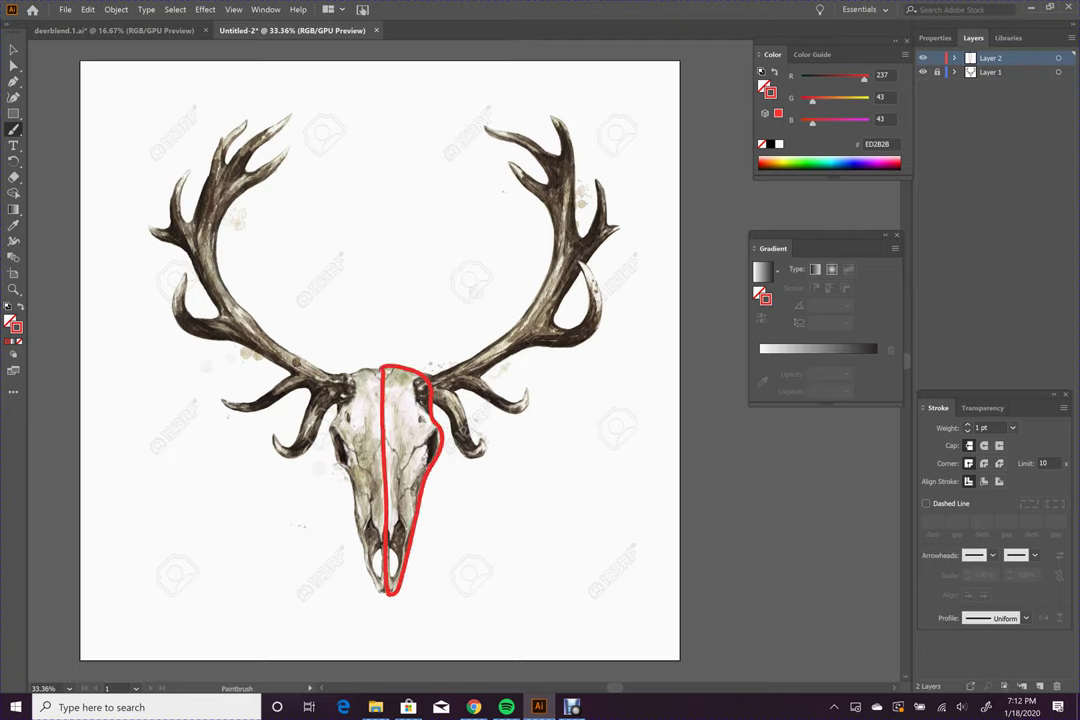
{"action": "left_click_drag", "start_coordinate": [424, 445], "coordinate": [428, 461]}
{"action": "left_click_drag", "start_coordinate": [424, 444], "coordinate": [408, 460]}
{"action": "left_click_drag", "start_coordinate": [399, 499], "coordinate": [413, 484]}
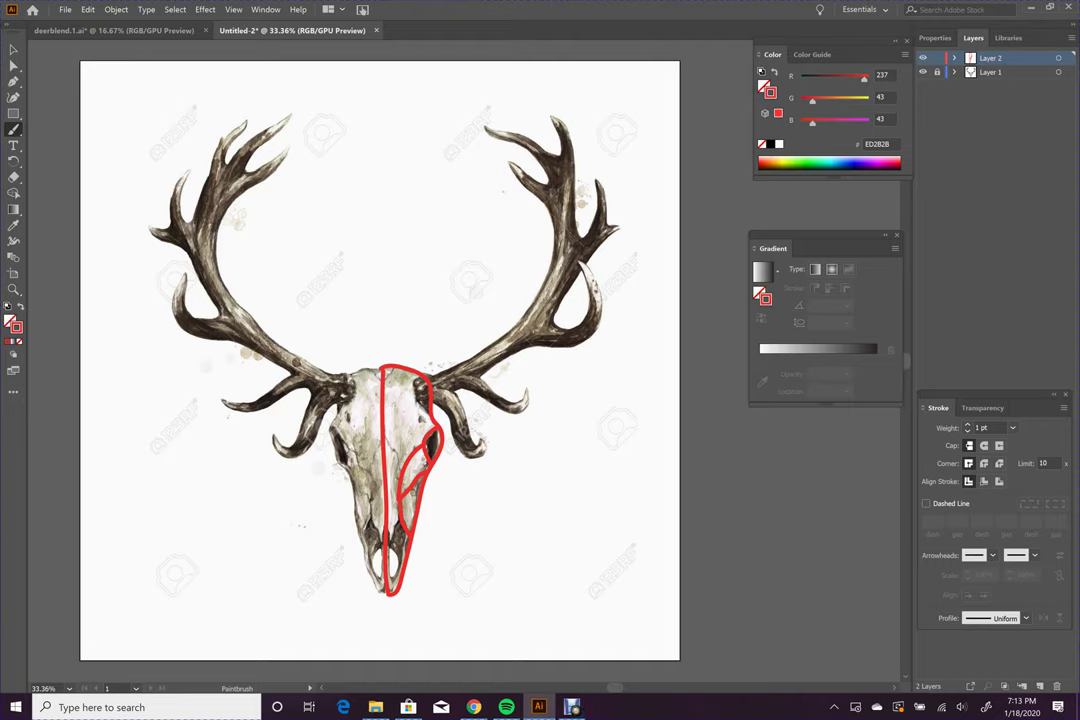
{"action": "left_click_drag", "start_coordinate": [397, 440], "coordinate": [385, 455]}
{"action": "left_click_drag", "start_coordinate": [419, 378], "coordinate": [415, 398]}
{"action": "left_click_drag", "start_coordinate": [418, 379], "coordinate": [386, 382]}
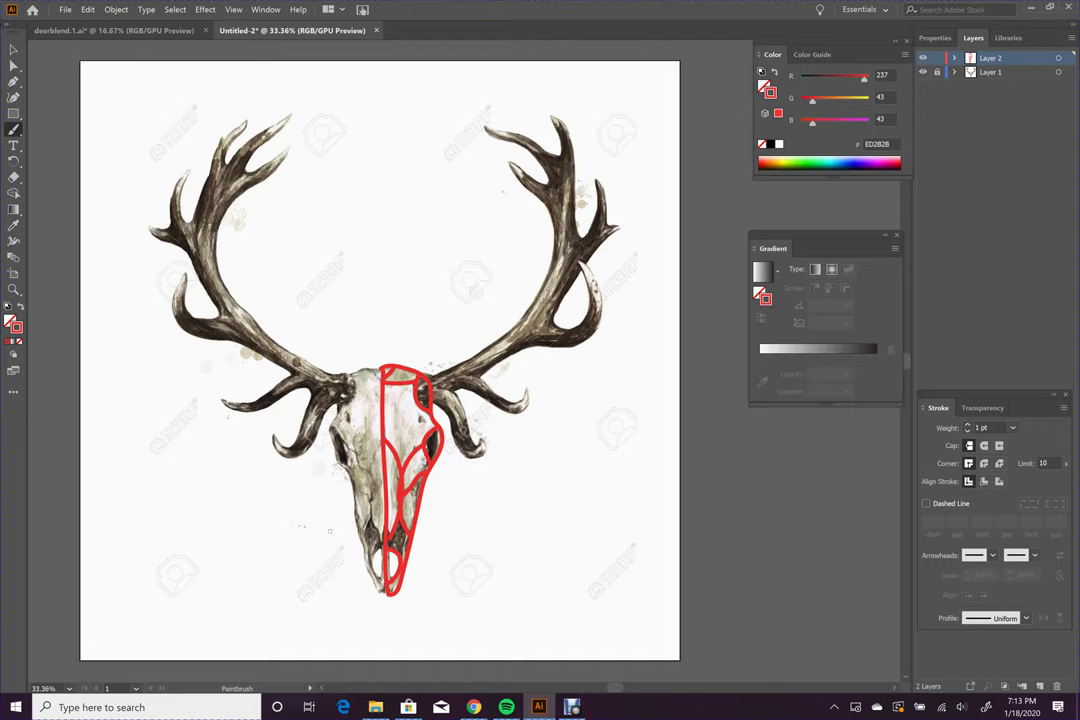
Step: Select all the red skull strokes and set their stroke weight to 0.25 pt
{"action": "left_click", "coordinate": [968, 432]}
{"action": "left_click", "coordinate": [13, 49]}
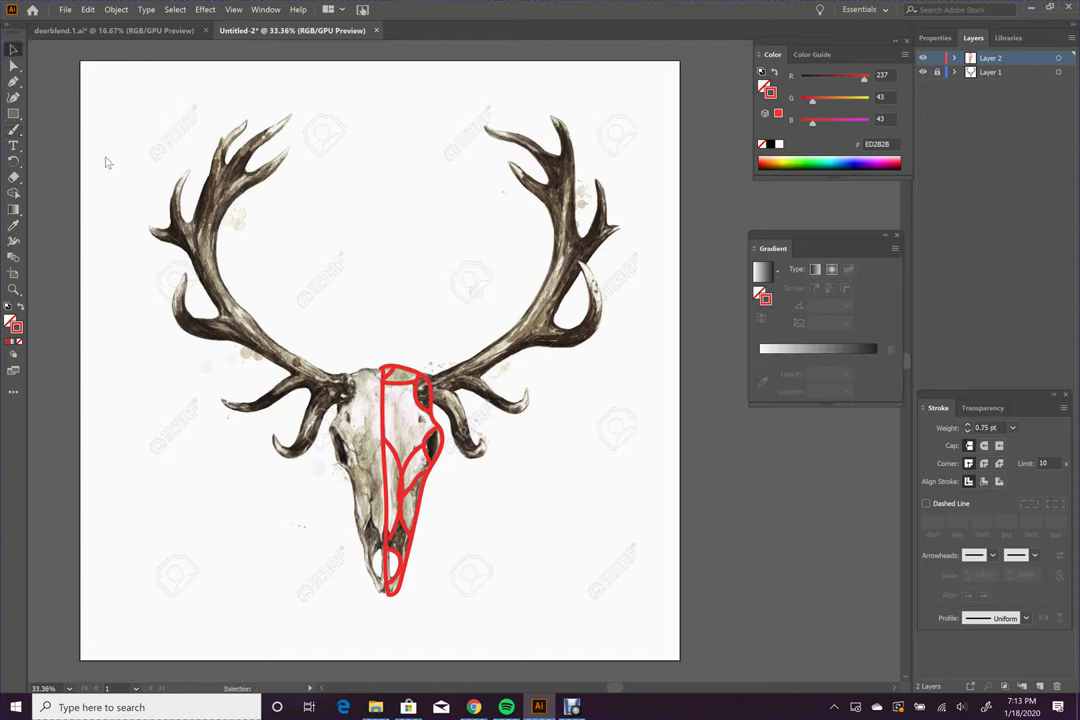
{"action": "left_click_drag", "start_coordinate": [375, 340], "coordinate": [446, 598]}
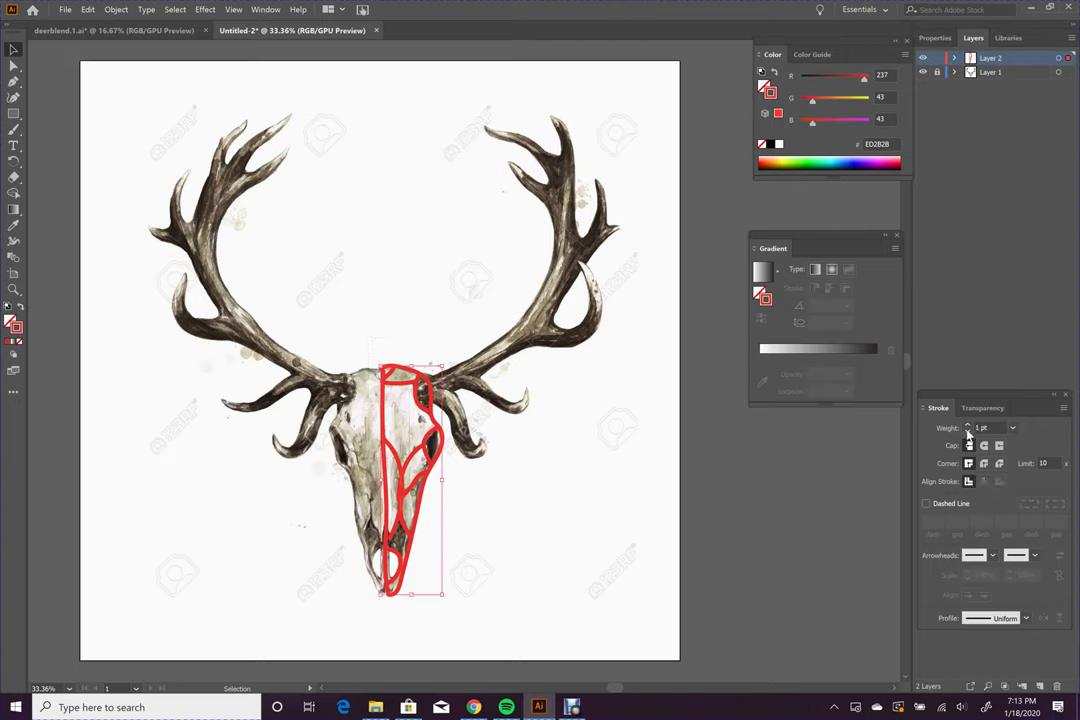
{"action": "left_click", "coordinate": [967, 431]}
{"action": "left_click", "coordinate": [967, 431]}
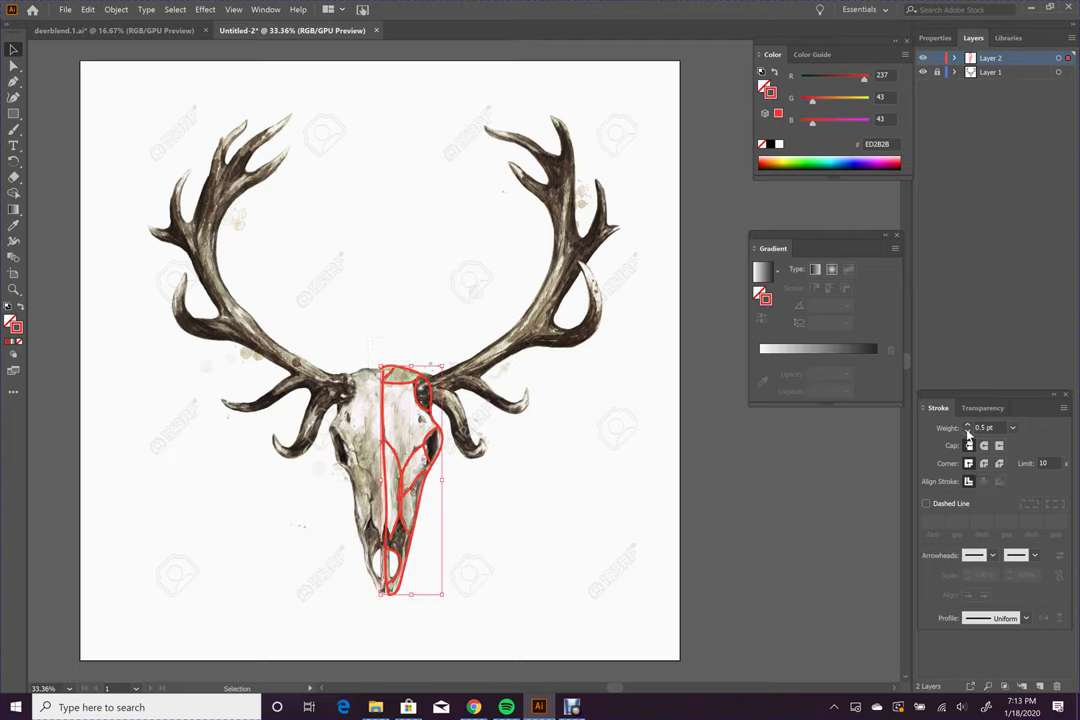
{"action": "left_click", "coordinate": [967, 431]}
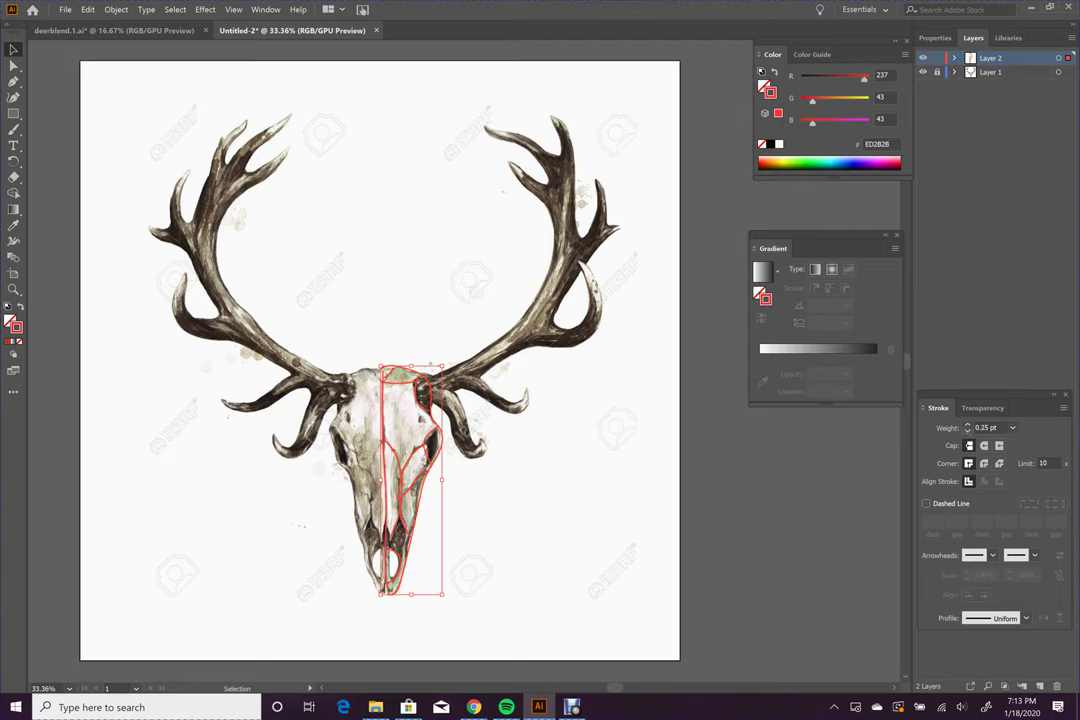
Step: Configure the blend options to use Specified Steps spacing with 10 steps
{"action": "left_click", "coordinate": [116, 9]}
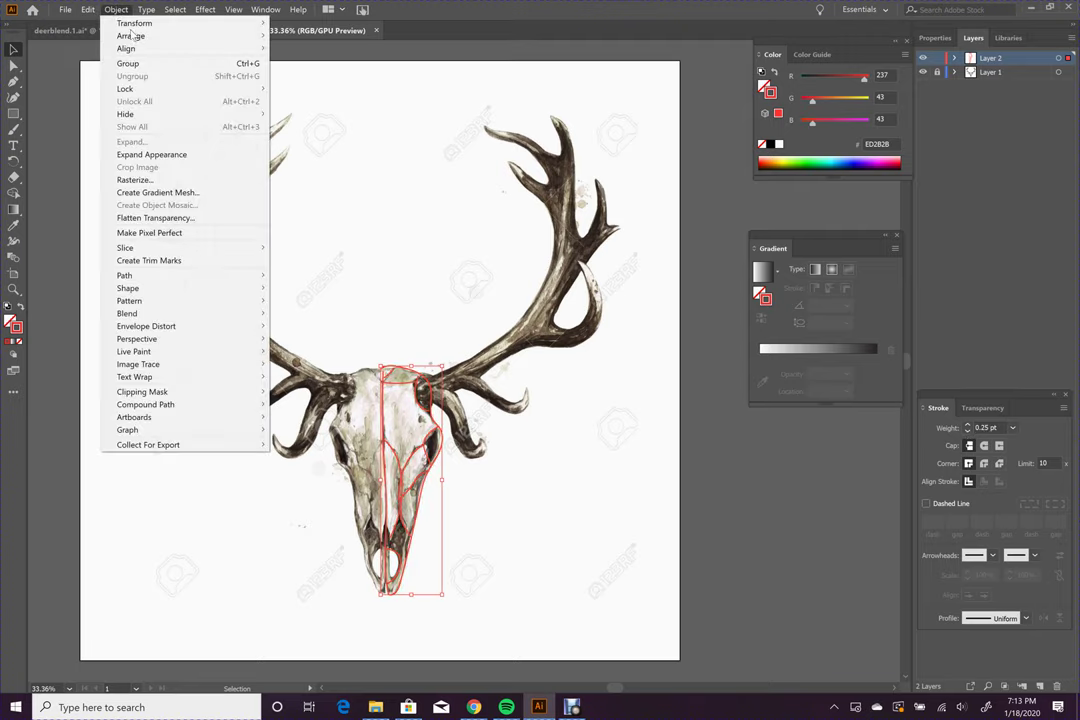
{"action": "mouse_move", "coordinate": [210, 315]}
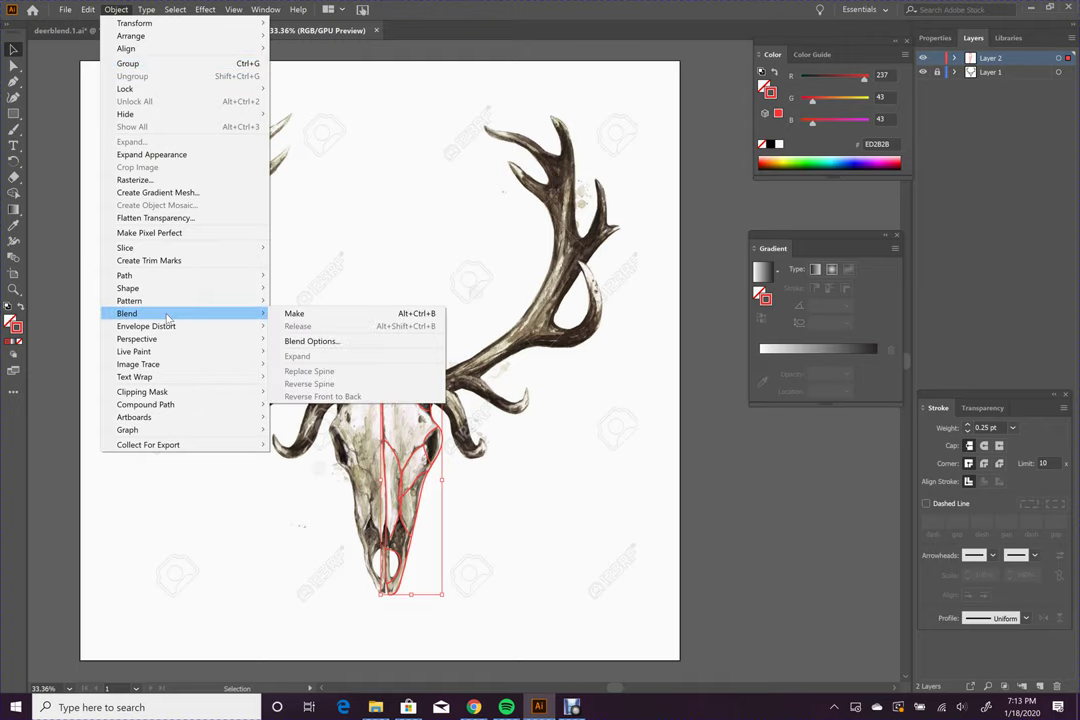
{"action": "left_click", "coordinate": [335, 342]}
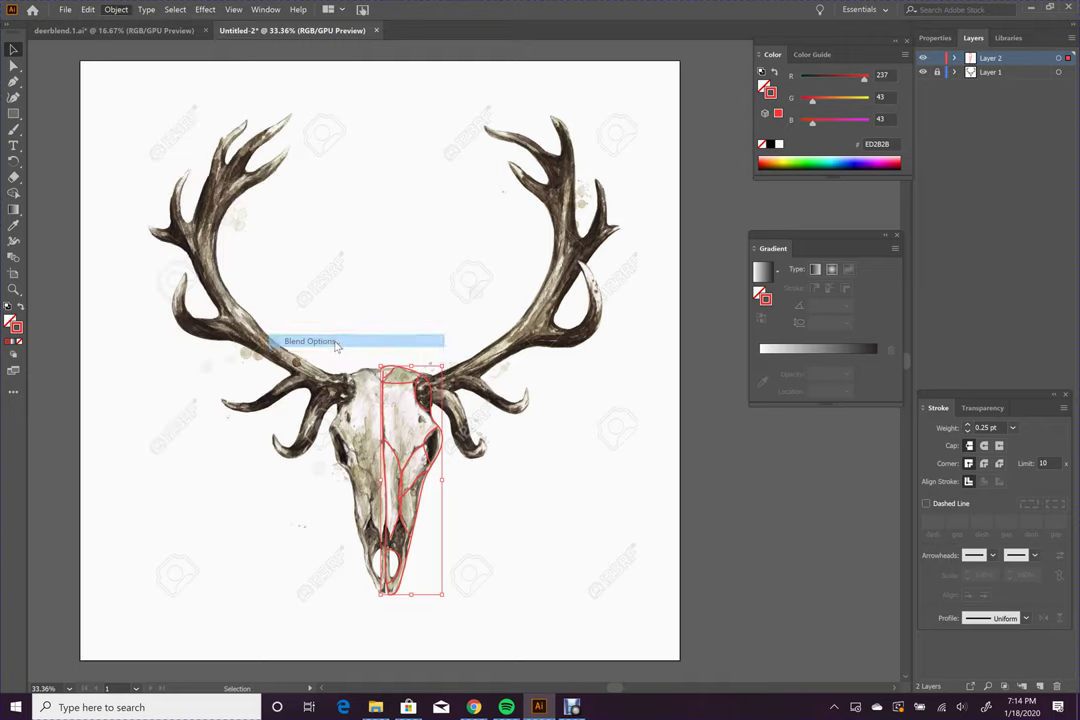
{"action": "left_click", "coordinate": [572, 320]}
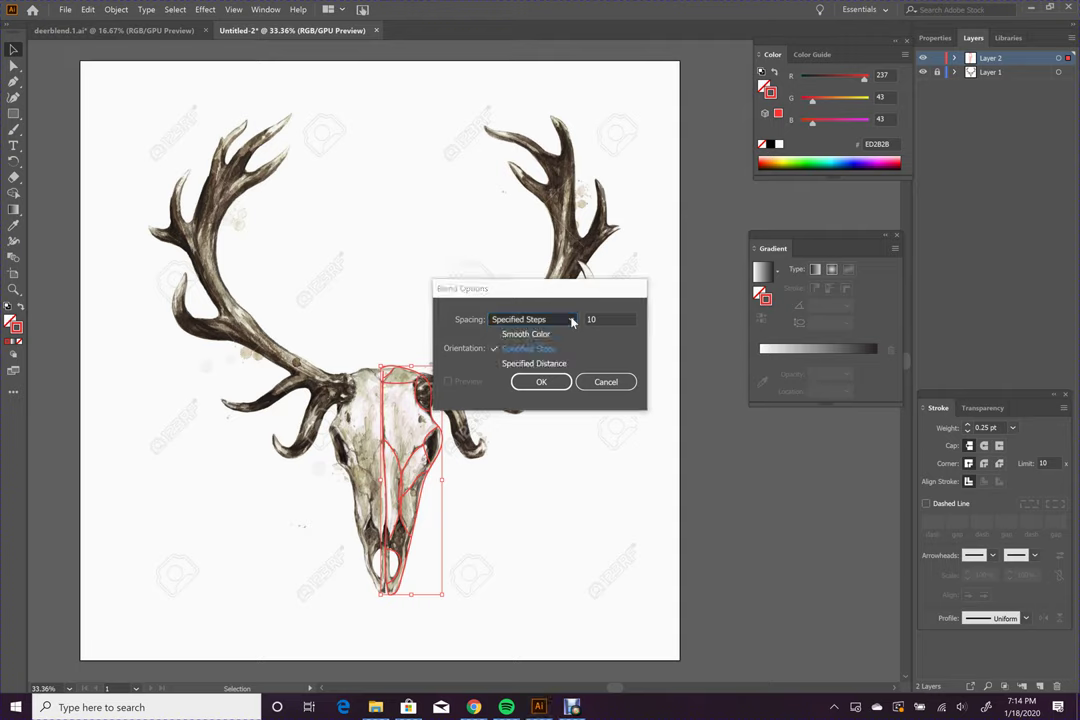
{"action": "left_click", "coordinate": [549, 352]}
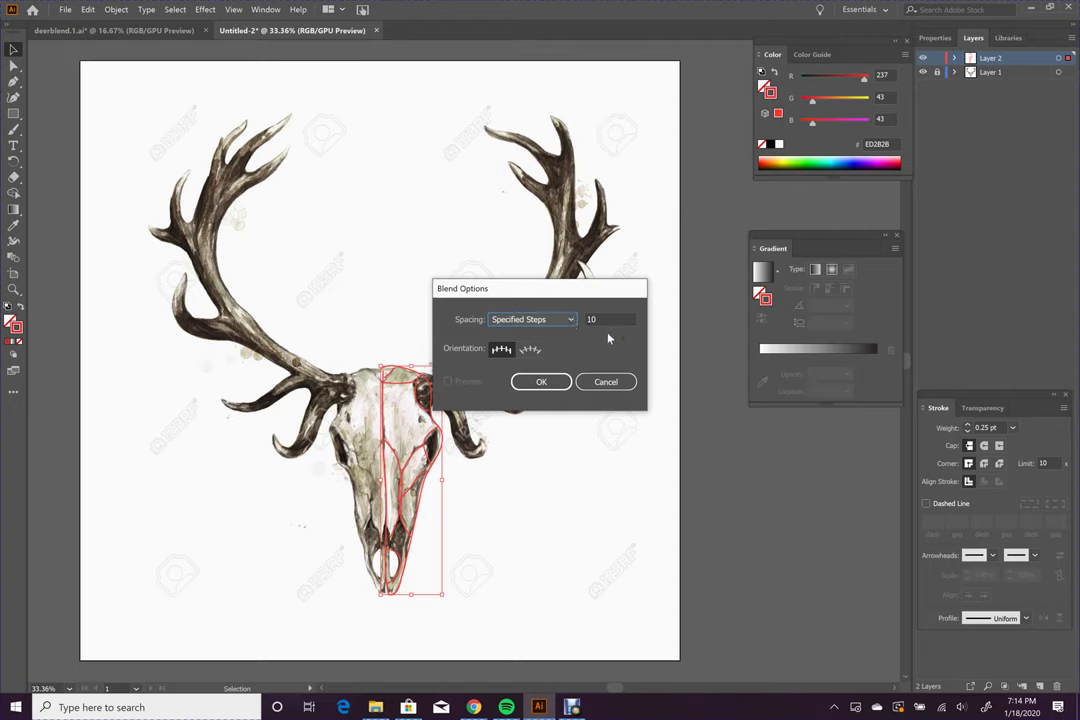
{"action": "key", "text": "Tab"}
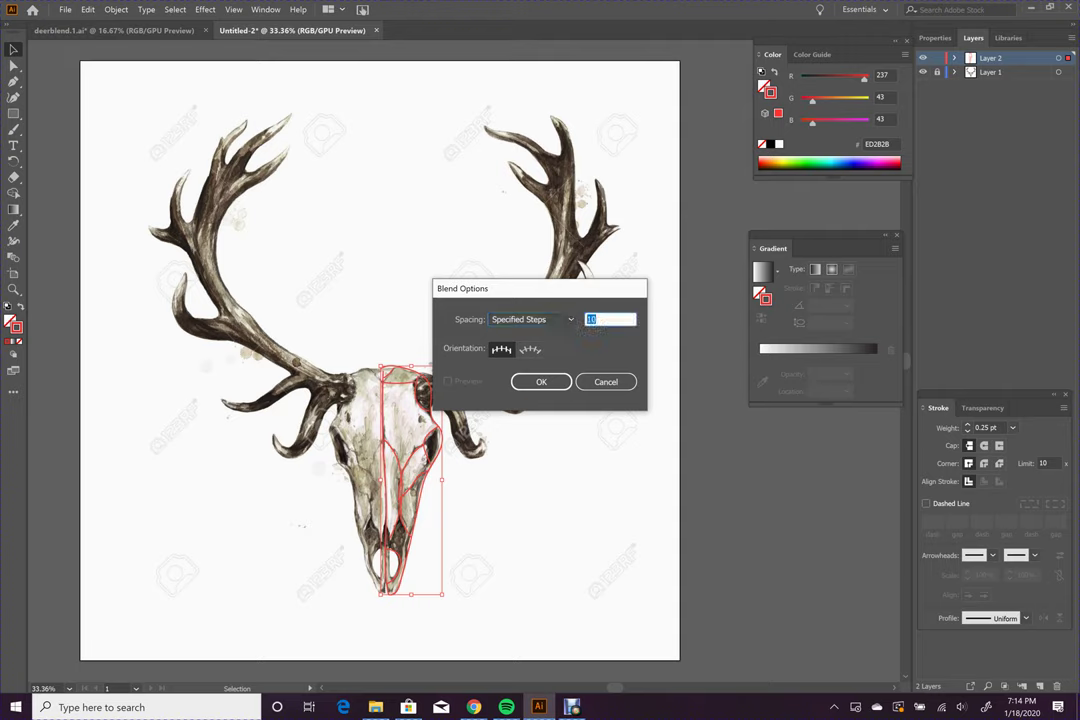
{"action": "left_click", "coordinate": [543, 383]}
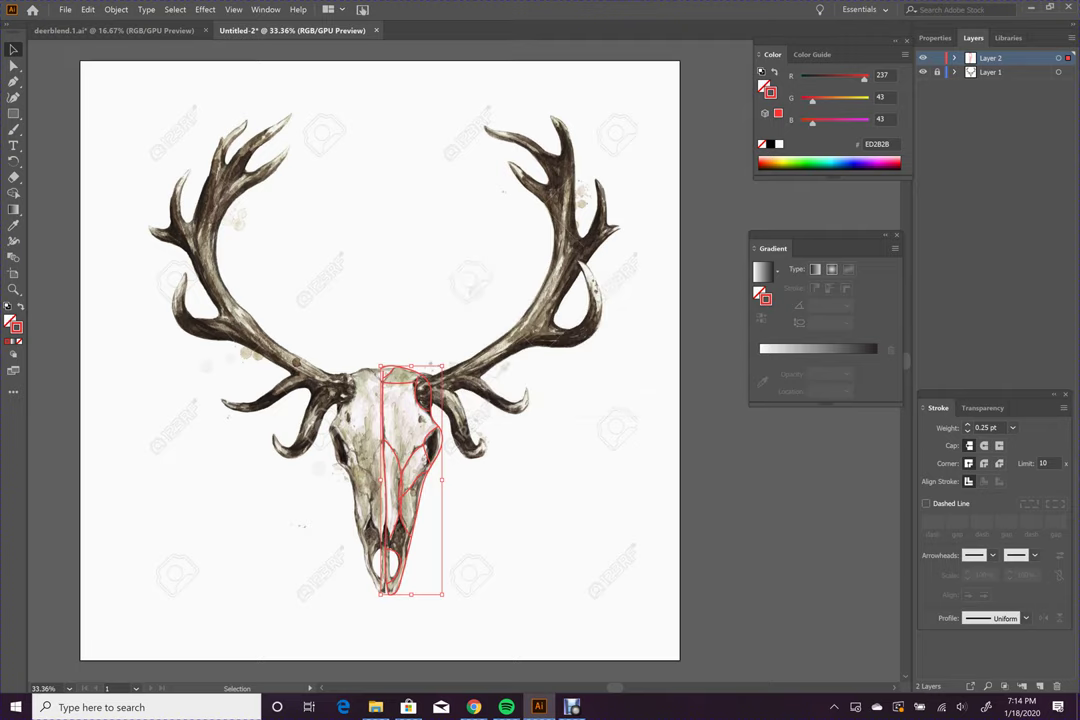
Step: Make a blend from the selected skull strokes
{"action": "left_click", "coordinate": [116, 10]}
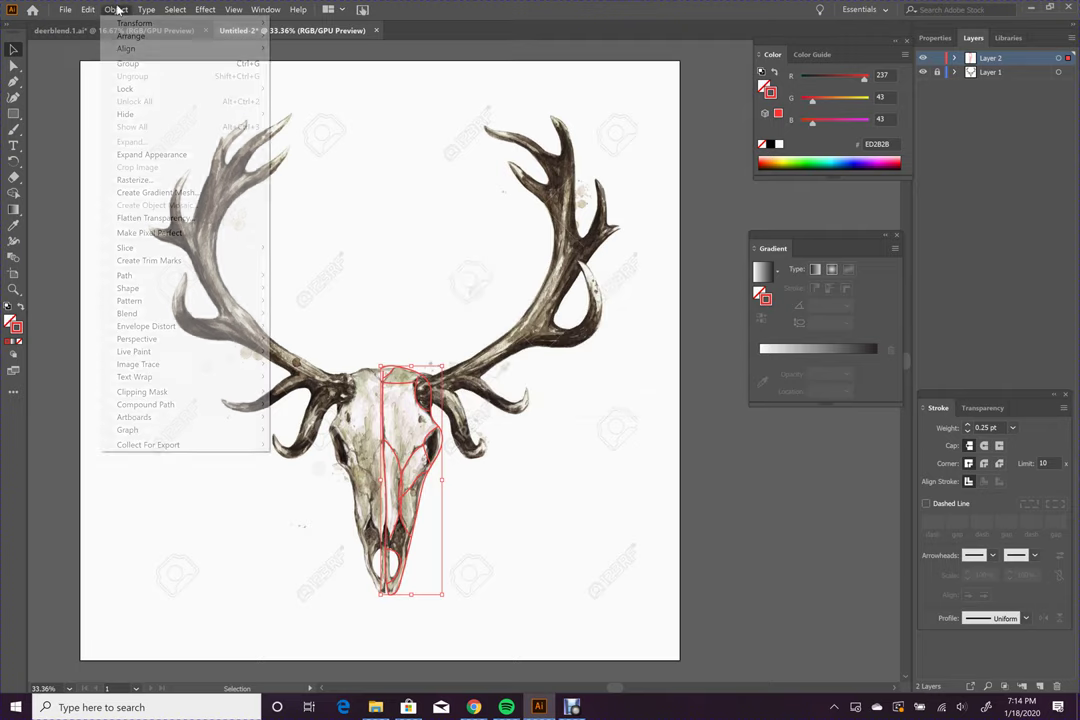
{"action": "mouse_move", "coordinate": [169, 313]}
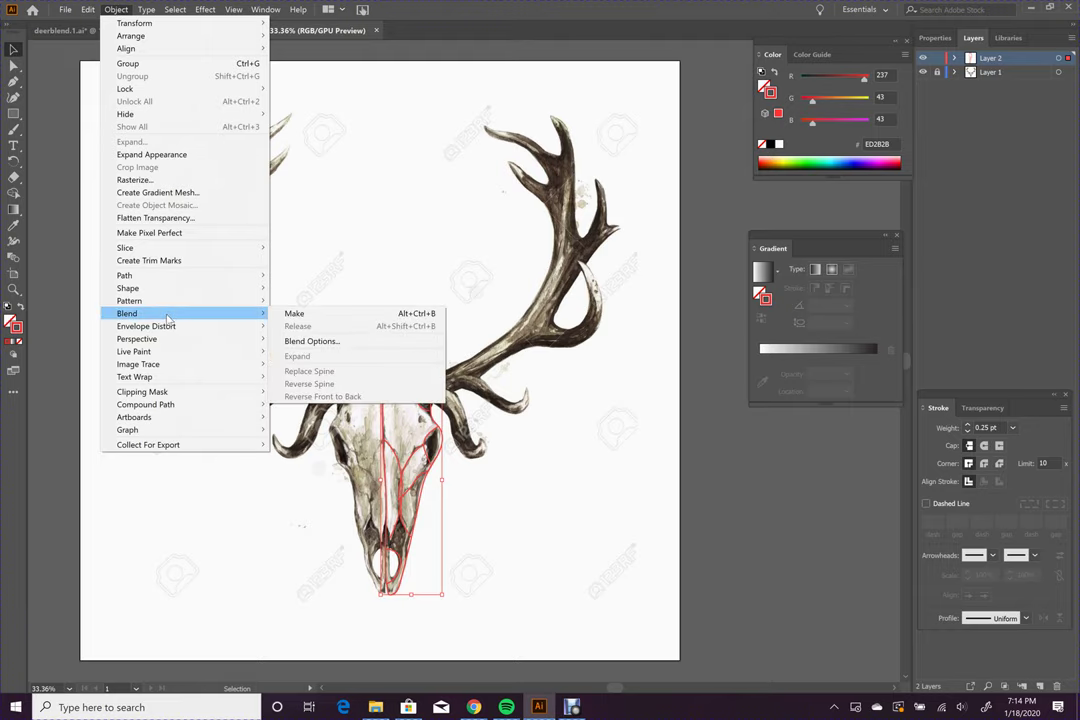
{"action": "left_click", "coordinate": [298, 313]}
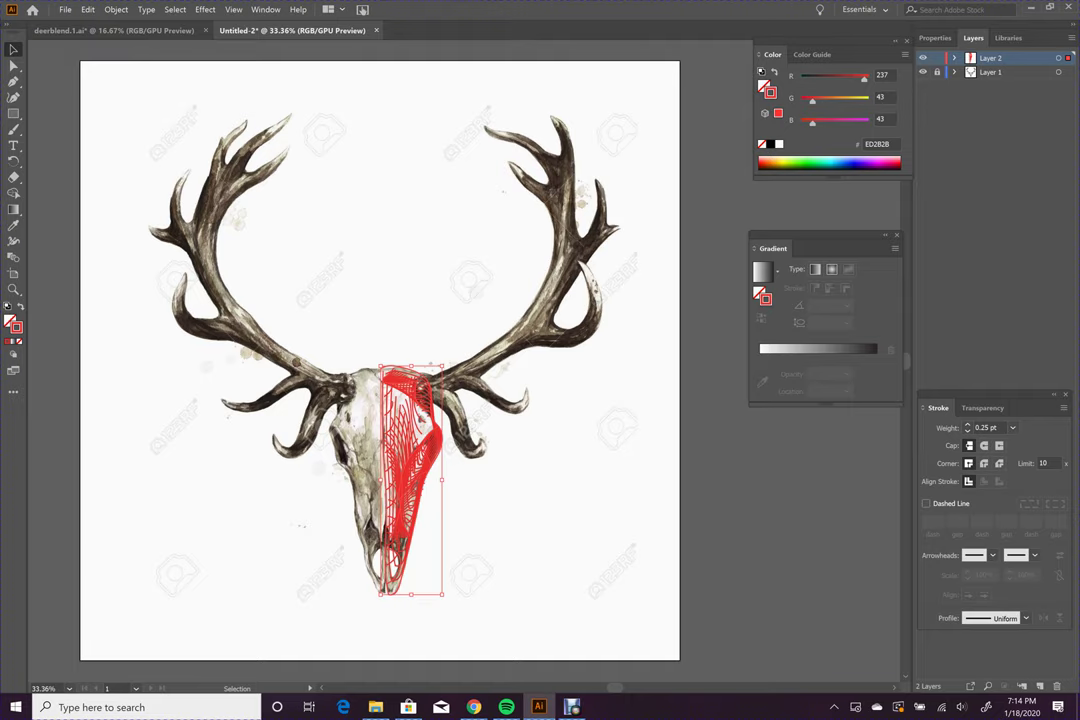
Step: Try other stroke weights on the skull blend and return it to 0.25 pt
{"action": "left_click", "coordinate": [969, 425]}
{"action": "left_click", "coordinate": [968, 431]}
{"action": "left_click", "coordinate": [968, 431]}
{"action": "left_click", "coordinate": [968, 426]}
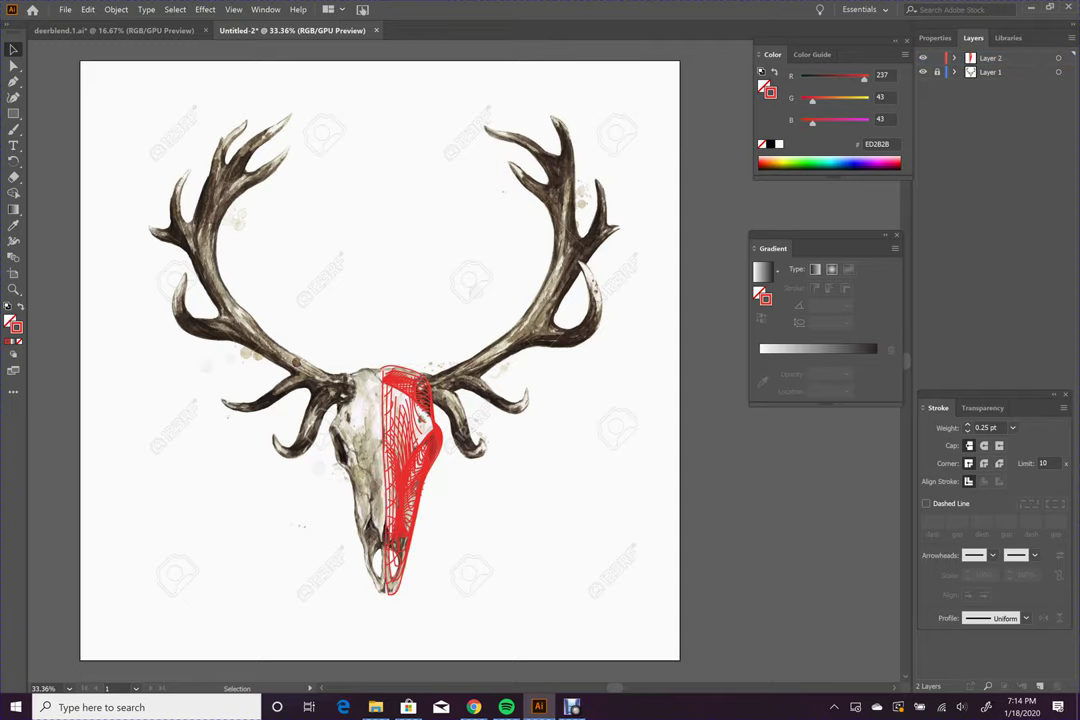
Step: Check the skull blend with the reference image hidden, and add a new layer above the skull layer
{"action": "left_click", "coordinate": [923, 72]}
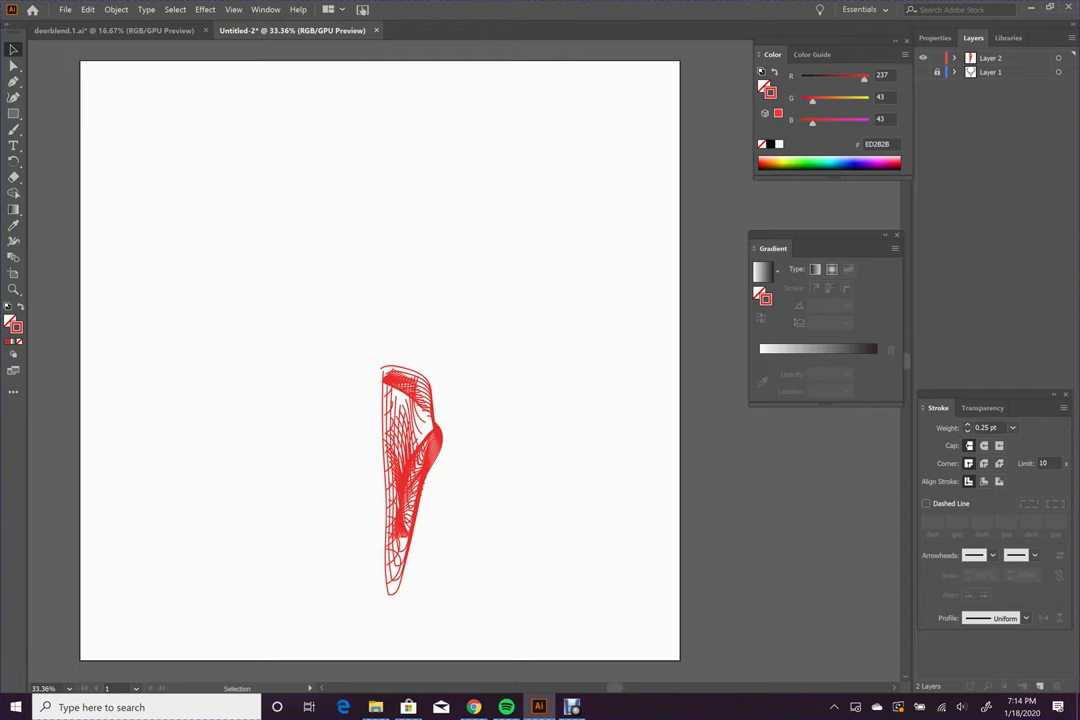
{"action": "left_click", "coordinate": [923, 72]}
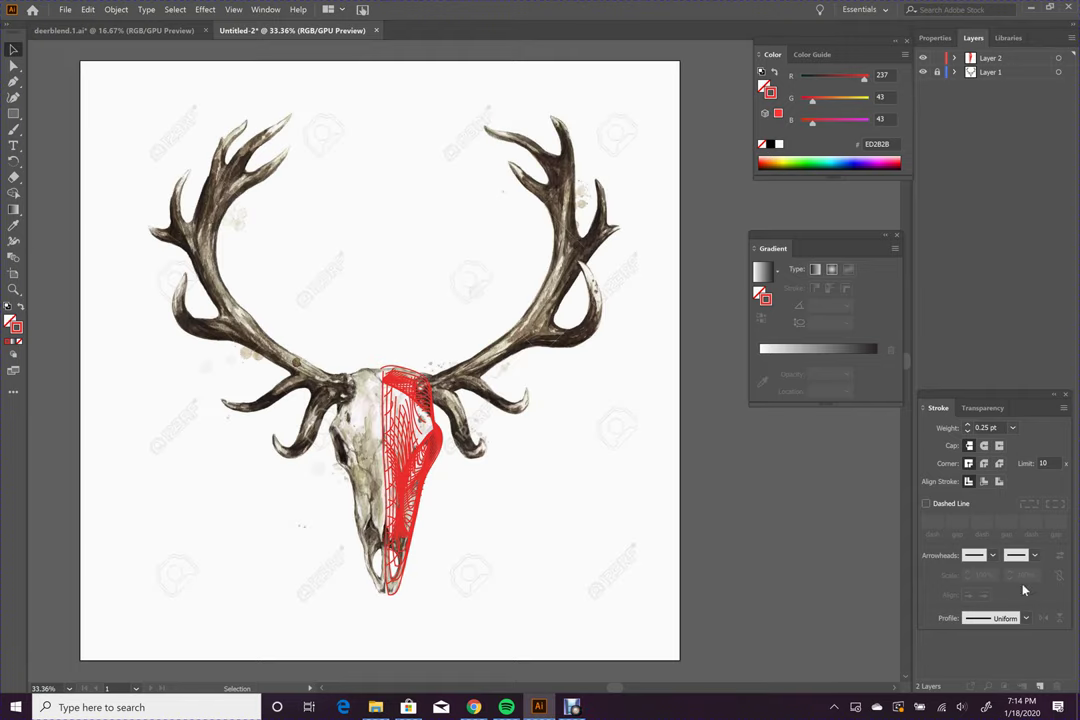
{"action": "left_click", "coordinate": [1000, 60]}
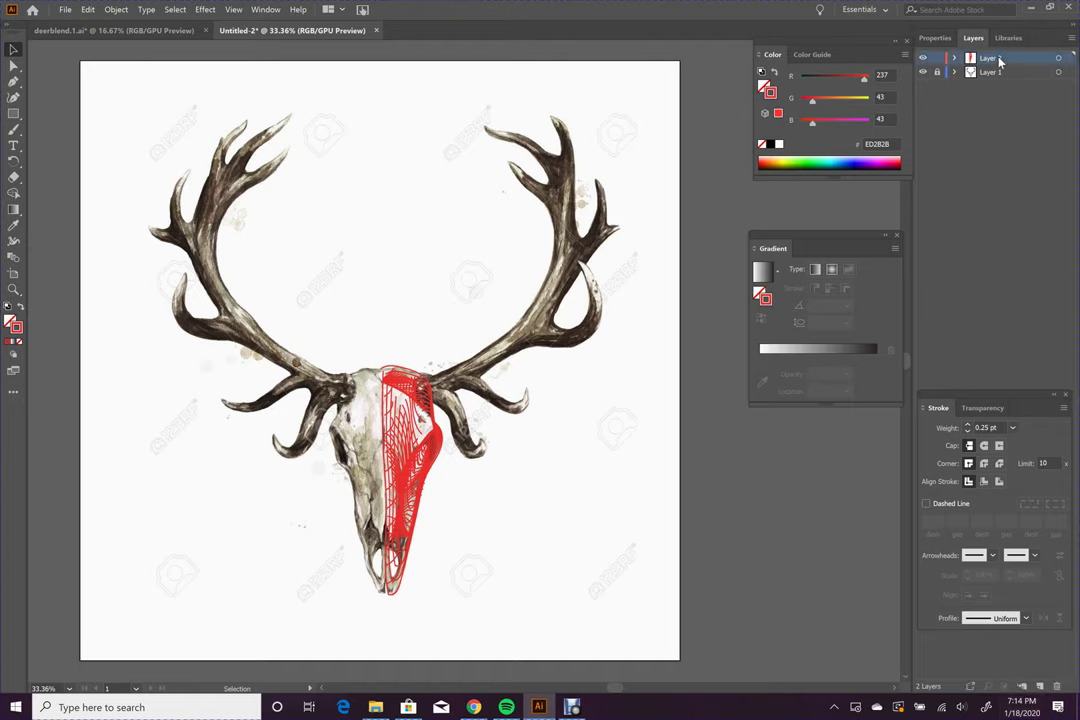
{"action": "left_click", "coordinate": [1038, 686]}
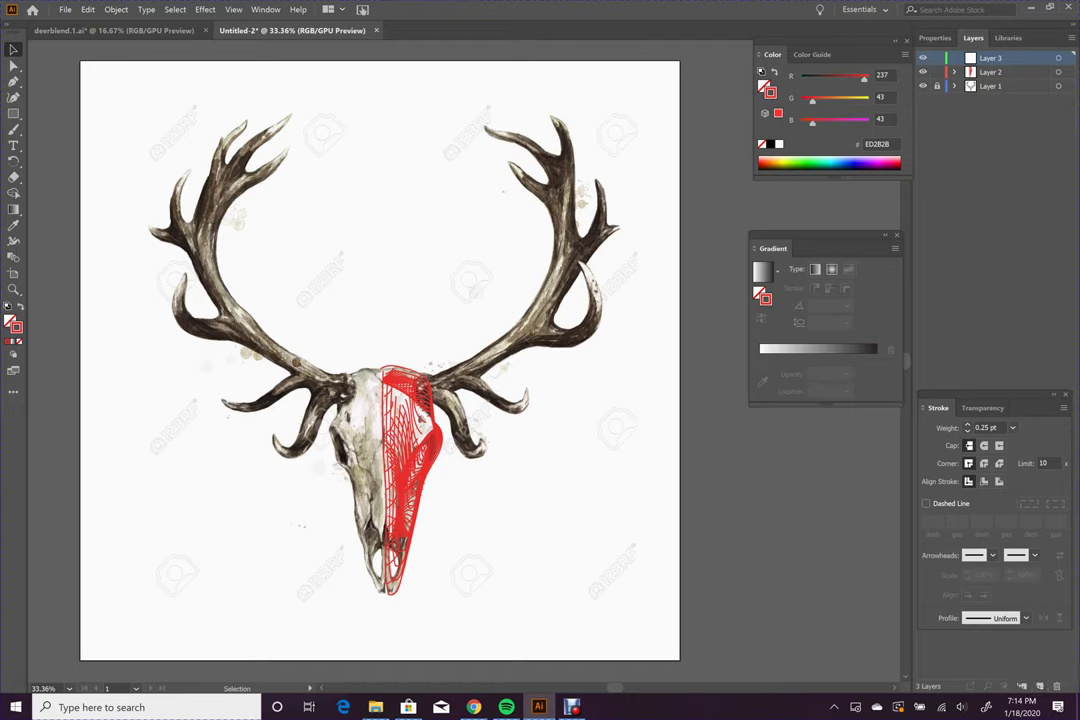
Step: Trace the right antler's outline and tines on the new layer with the Paintbrush at 1 pt stroke weight
{"action": "left_click", "coordinate": [14, 129]}
{"action": "left_click", "coordinate": [967, 424]}
{"action": "mouse_move", "coordinate": [420, 372]}
{"action": "left_mouse_down"}
{"action": "mouse_move", "coordinate": [515, 318]}
{"action": "mouse_move", "coordinate": [545, 250]}
{"action": "mouse_move", "coordinate": [552, 220]}
{"action": "mouse_move", "coordinate": [510, 162]}
{"action": "mouse_move", "coordinate": [531, 174]}
{"action": "mouse_move", "coordinate": [536, 163]}
{"action": "mouse_move", "coordinate": [485, 126]}
{"action": "mouse_move", "coordinate": [554, 148]}
{"action": "mouse_move", "coordinate": [569, 124]}
{"action": "mouse_move", "coordinate": [579, 214]}
{"action": "mouse_move", "coordinate": [592, 209]}
{"action": "mouse_move", "coordinate": [595, 181]}
{"action": "left_mouse_up"}
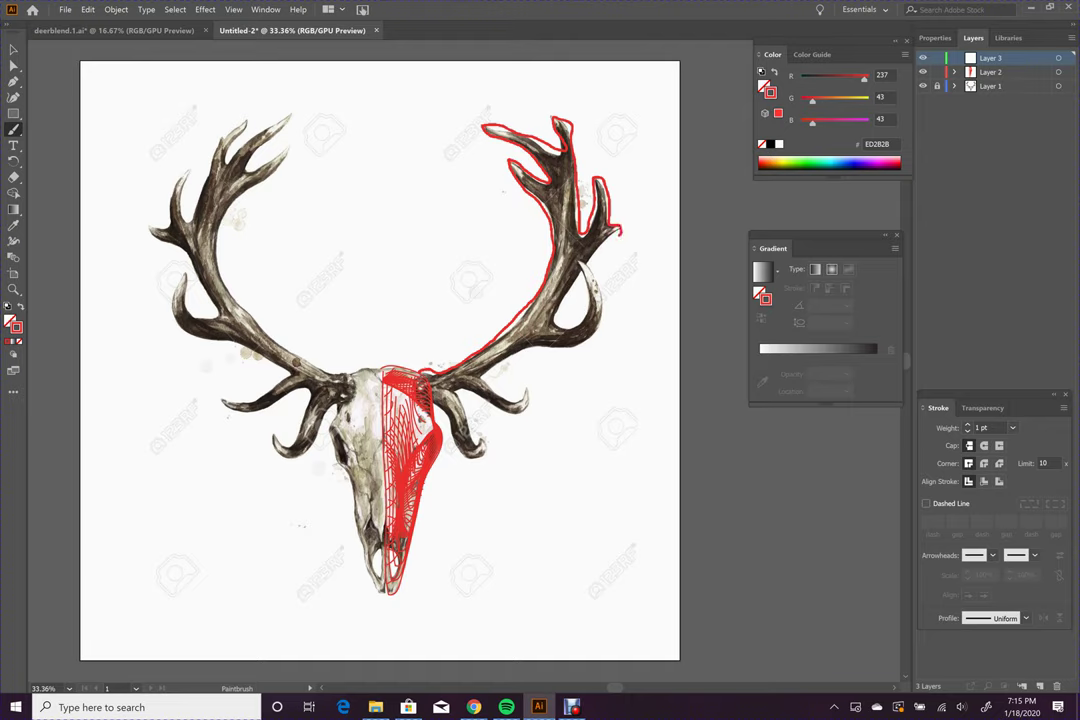
{"action": "left_click_drag", "start_coordinate": [620, 235], "coordinate": [598, 250]}
{"action": "left_click_drag", "start_coordinate": [576, 320], "coordinate": [584, 276]}
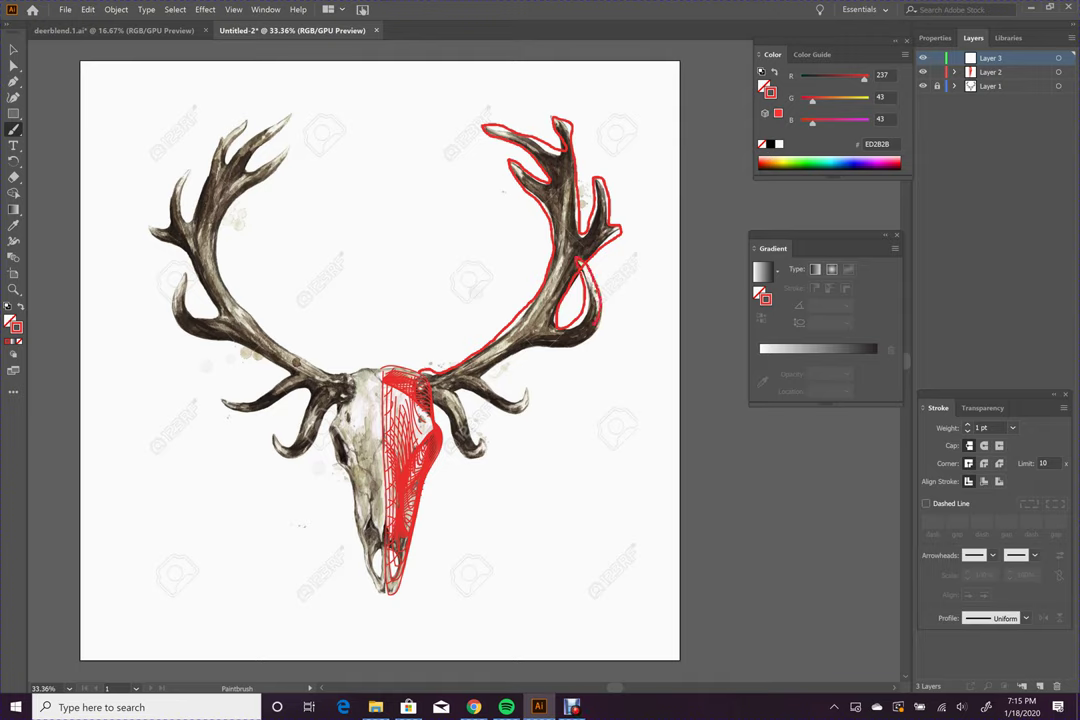
{"action": "mouse_move", "coordinate": [597, 324]}
{"action": "left_mouse_down"}
{"action": "mouse_move", "coordinate": [587, 346]}
{"action": "mouse_move", "coordinate": [530, 353]}
{"action": "left_mouse_up"}
{"action": "mouse_move", "coordinate": [505, 396]}
{"action": "left_mouse_down"}
{"action": "mouse_move", "coordinate": [522, 394]}
{"action": "mouse_move", "coordinate": [508, 414]}
{"action": "mouse_move", "coordinate": [483, 411]}
{"action": "left_mouse_up"}
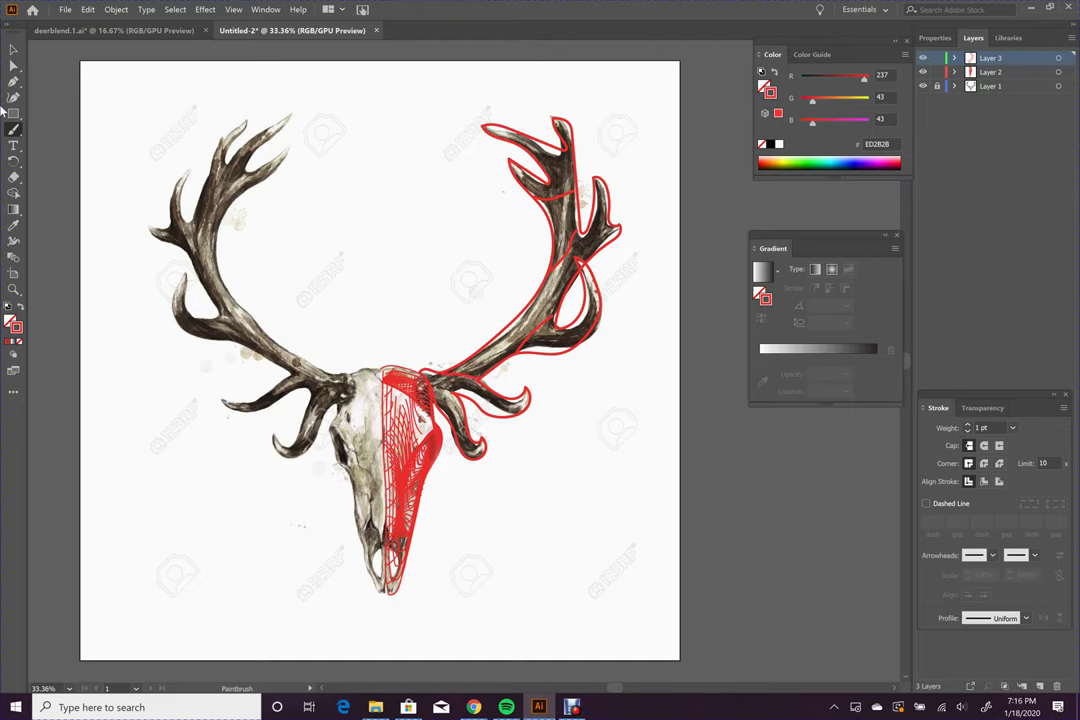
Step: Select all the antler strokes on Layer 3 and make a blend from them
{"action": "left_click", "coordinate": [13, 48]}
{"action": "left_click", "coordinate": [1058, 58]}
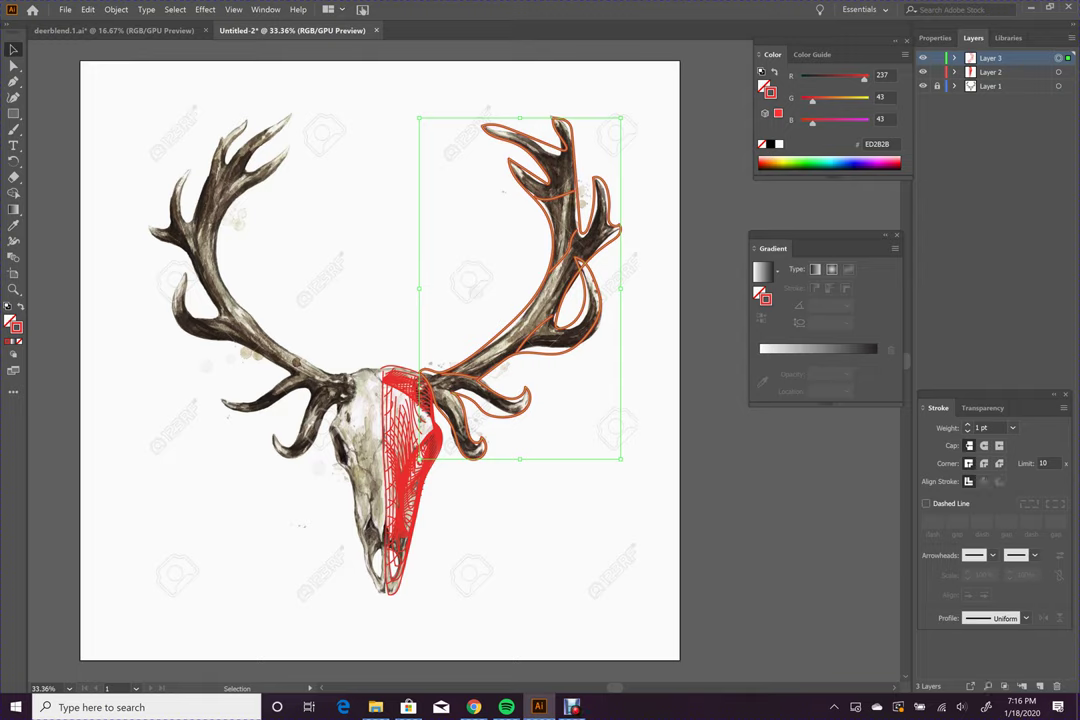
{"action": "left_click", "coordinate": [118, 10]}
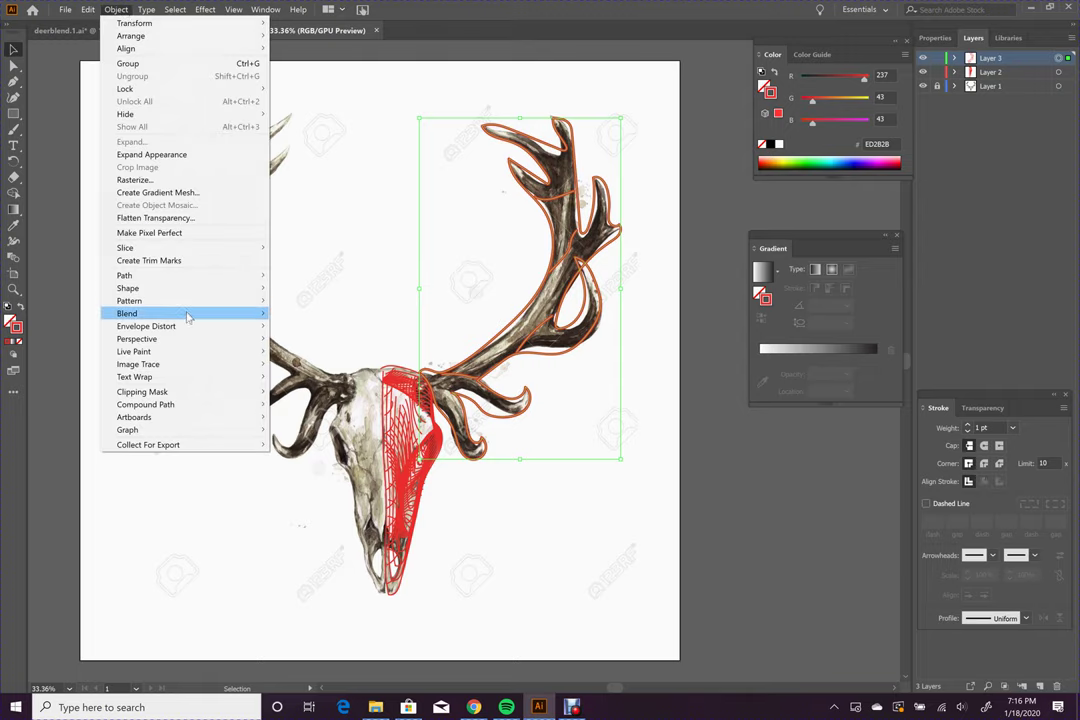
{"action": "mouse_move", "coordinate": [190, 313]}
{"action": "left_click", "coordinate": [305, 314]}
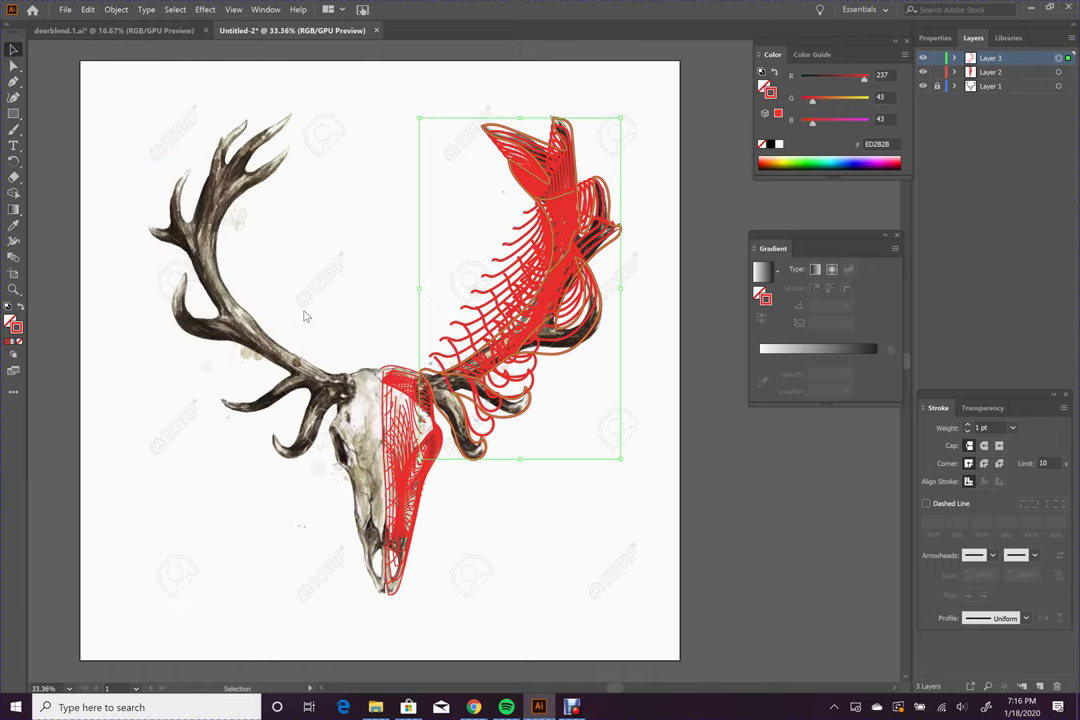
Step: Set the antler blend's stroke weight to 0.5 pt and deselect it
{"action": "left_click", "coordinate": [967, 431]}
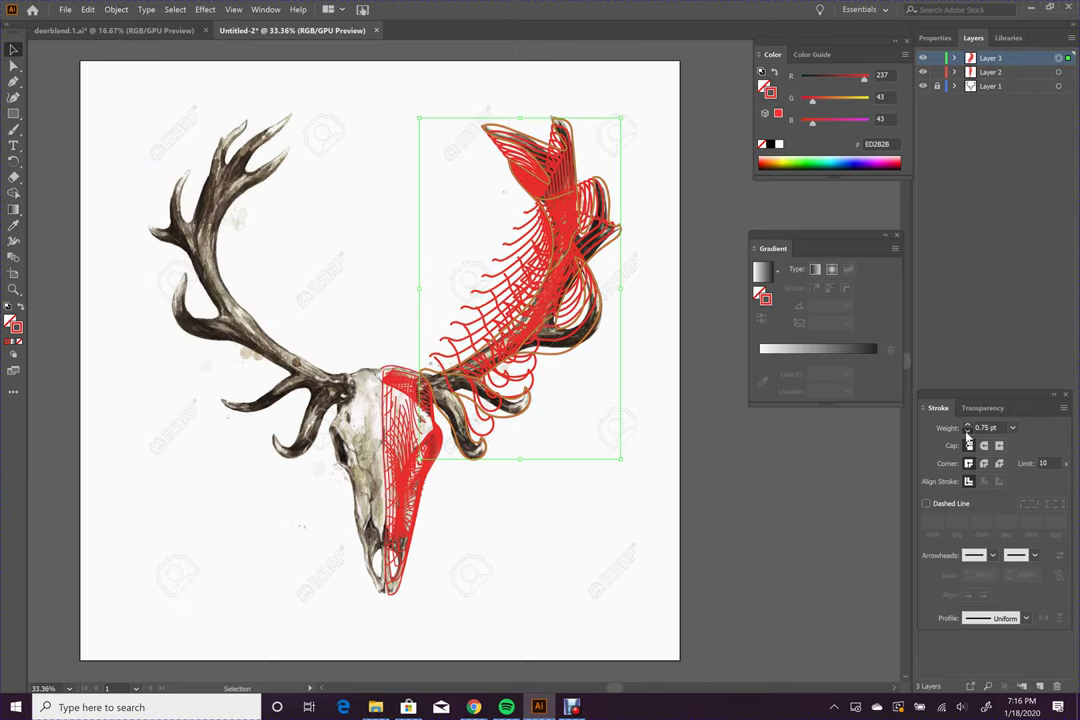
{"action": "left_click", "coordinate": [967, 431]}
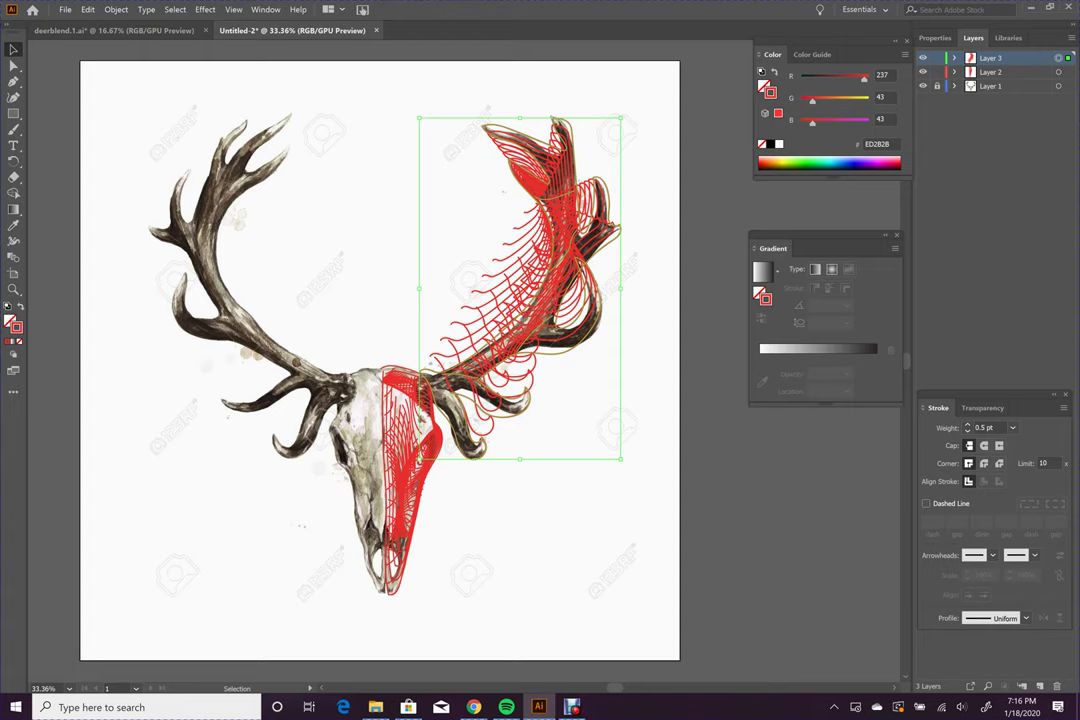
{"action": "key", "text": "ctrl+shift+a"}
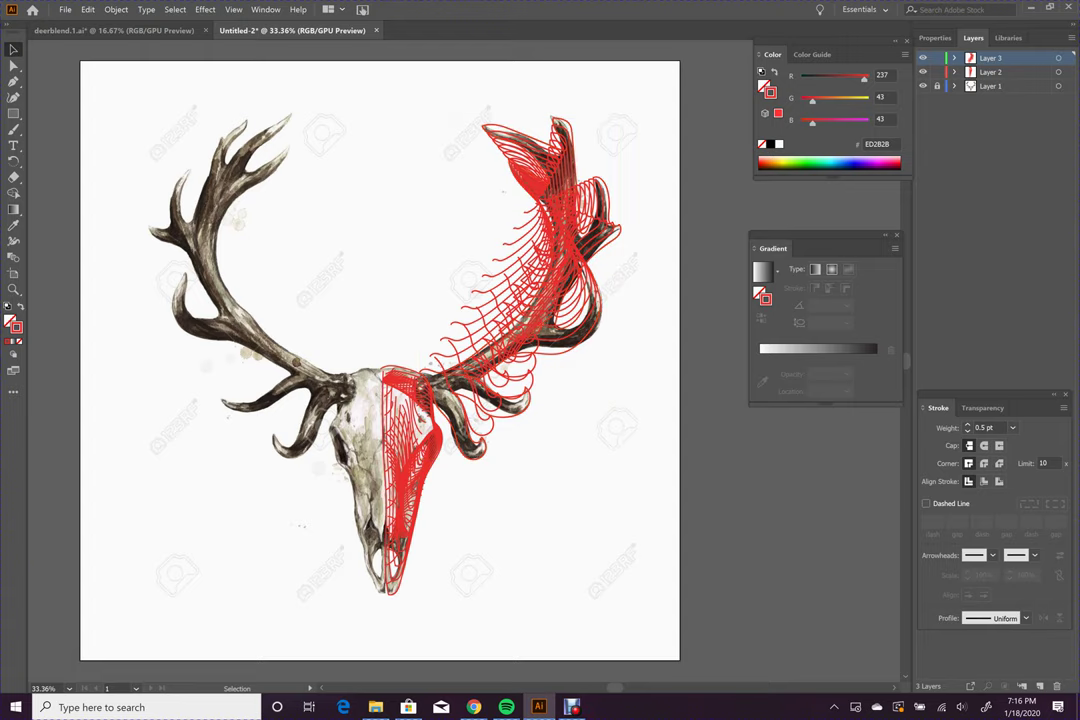
Step: Expand the appearance of the antler blend and swap its fill and stroke so it shows as red outlines
{"action": "left_click_drag", "start_coordinate": [475, 169], "coordinate": [602, 431]}
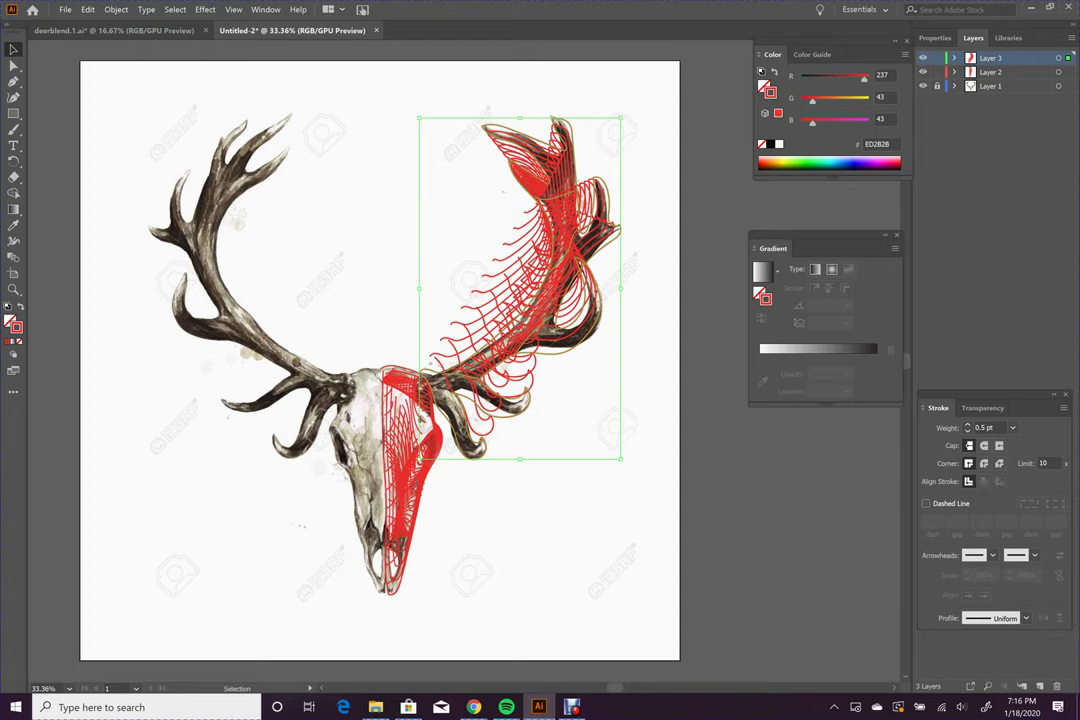
{"action": "left_click", "coordinate": [105, 9]}
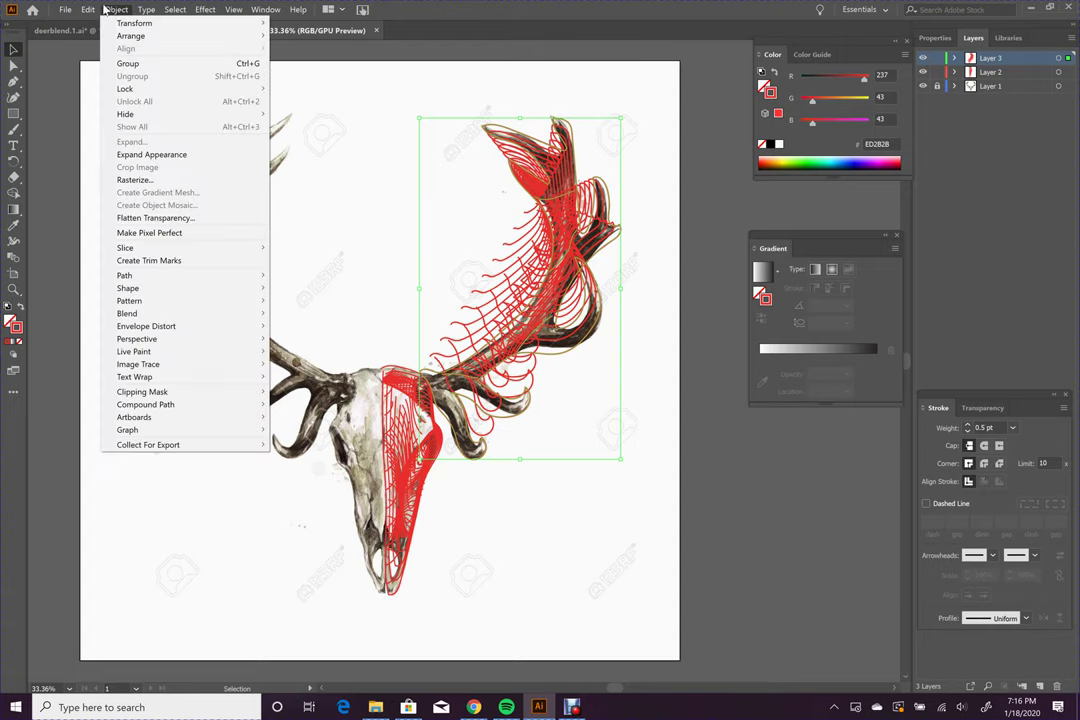
{"action": "left_click", "coordinate": [97, 9]}
{"action": "left_click", "coordinate": [108, 9]}
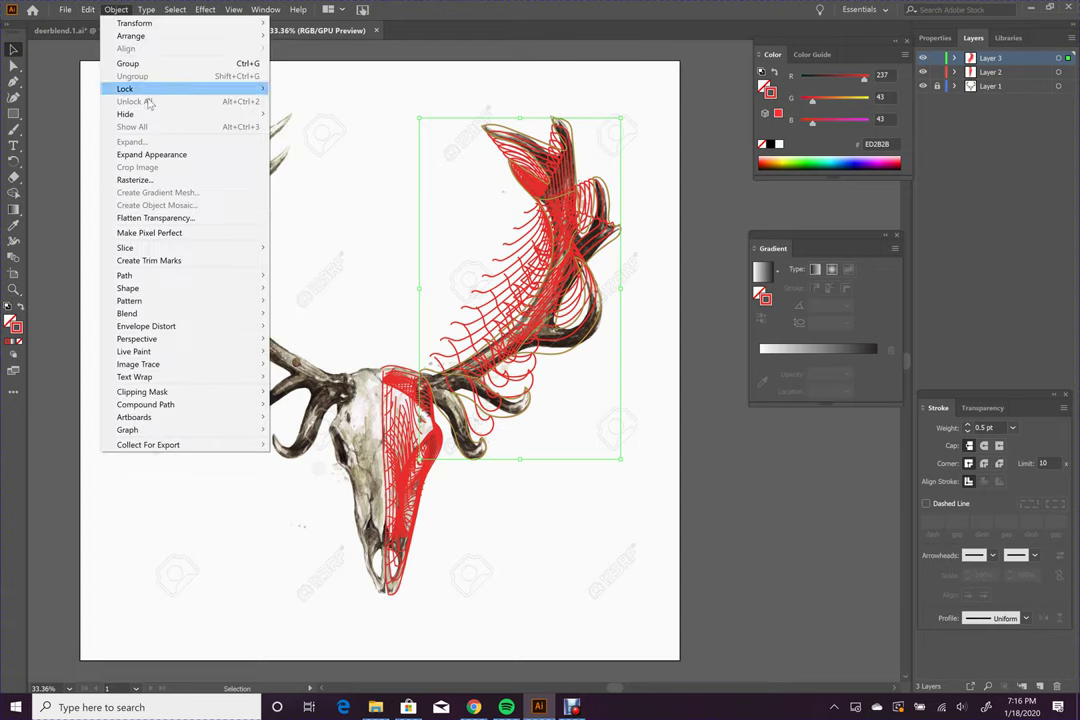
{"action": "left_click", "coordinate": [150, 155]}
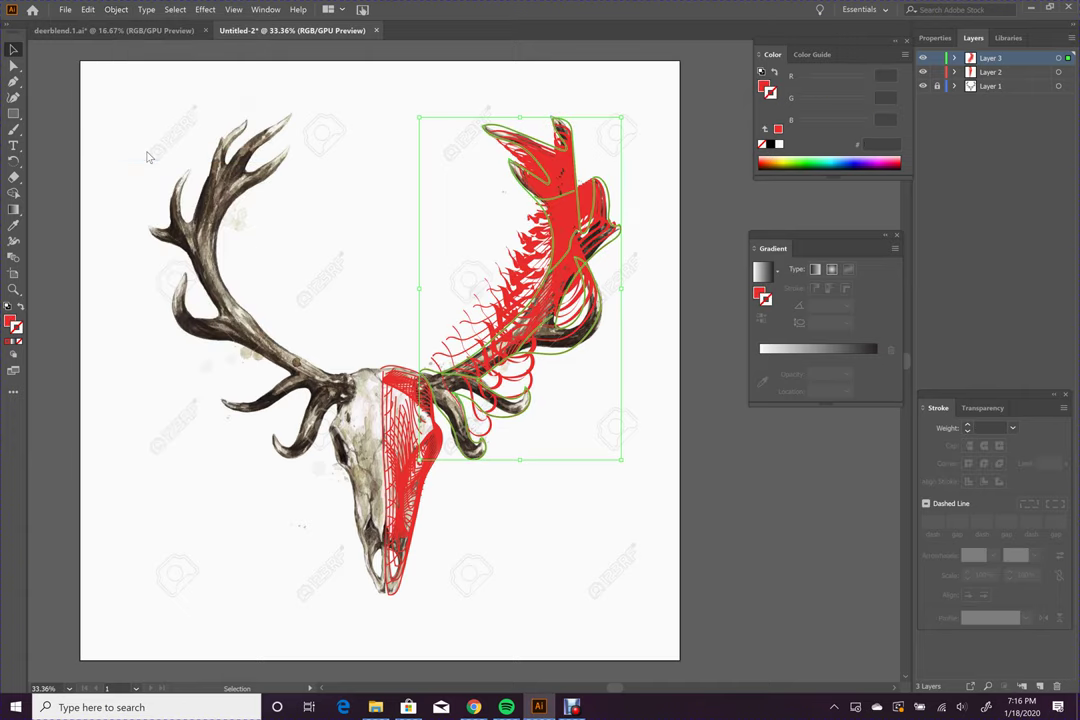
{"action": "left_click", "coordinate": [20, 308]}
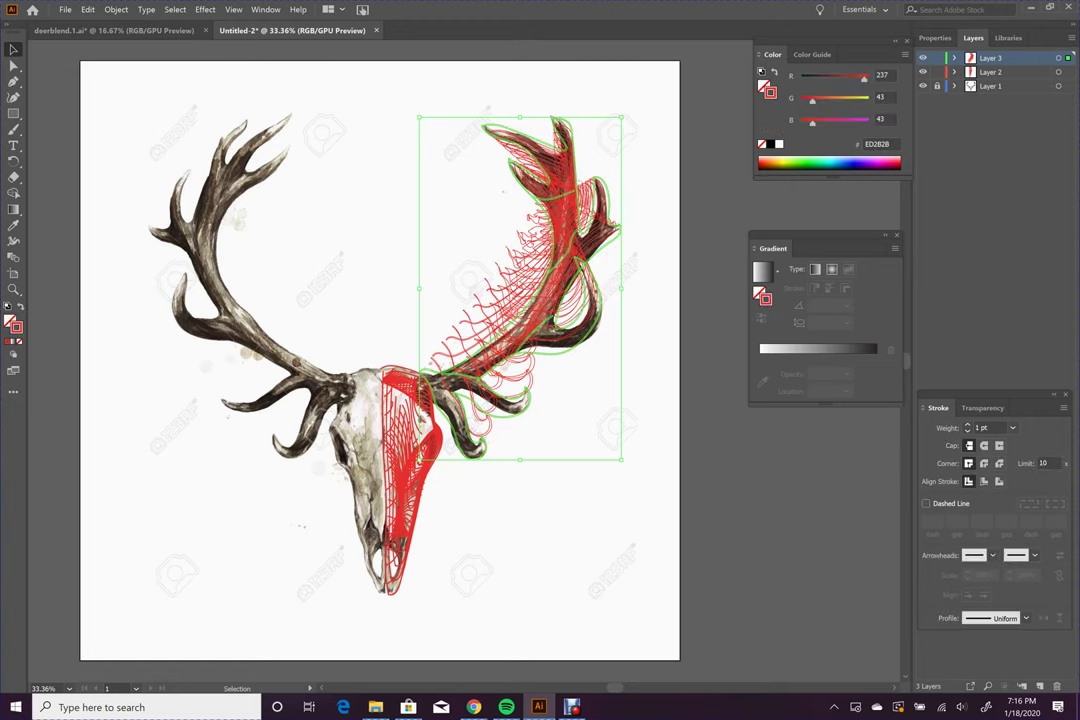
Step: Expand the antler artwork into separate editable paths with the Fill option switched off, and deselect it
{"action": "left_click", "coordinate": [117, 10]}
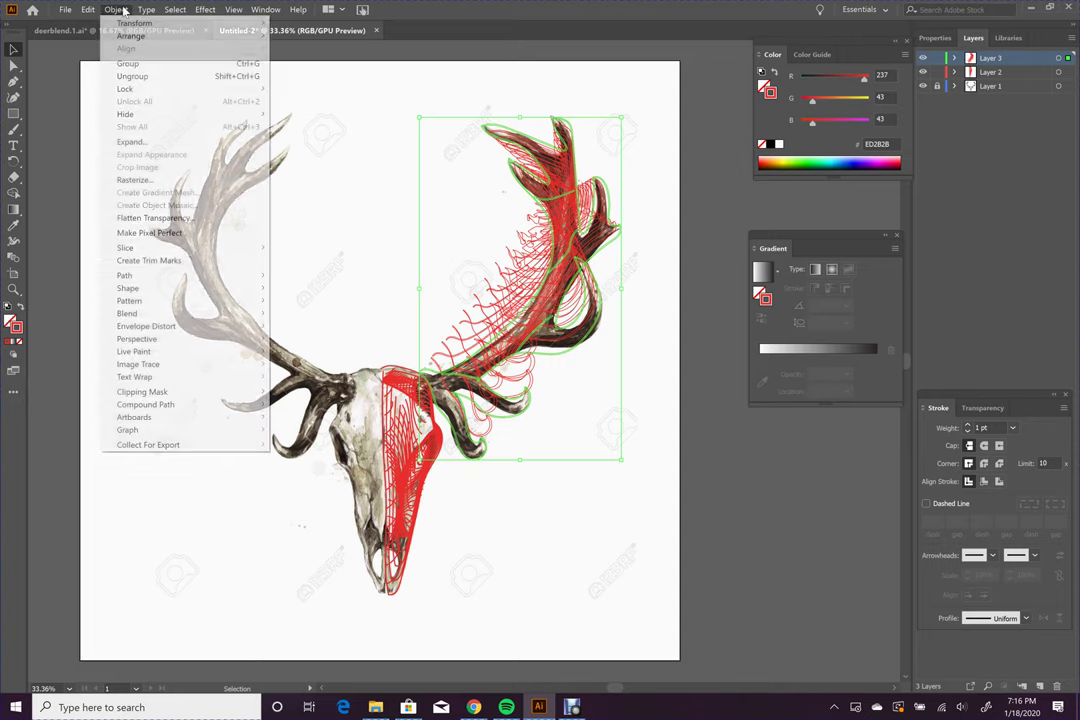
{"action": "left_click", "coordinate": [131, 141]}
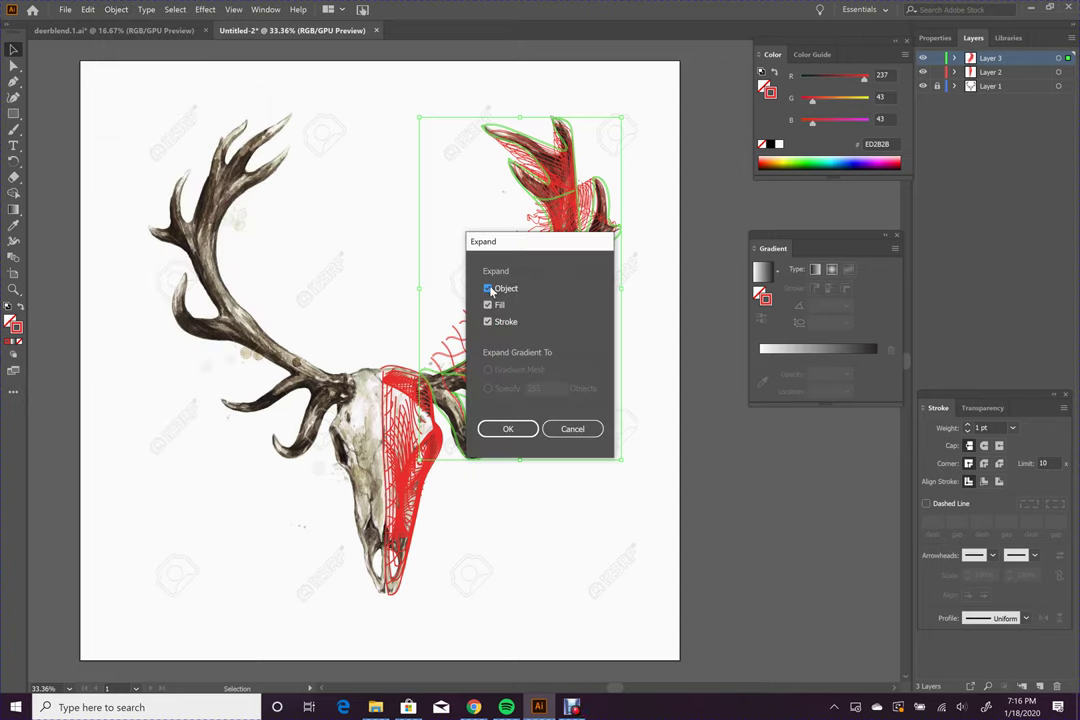
{"action": "left_click", "coordinate": [488, 305]}
{"action": "left_click", "coordinate": [508, 429]}
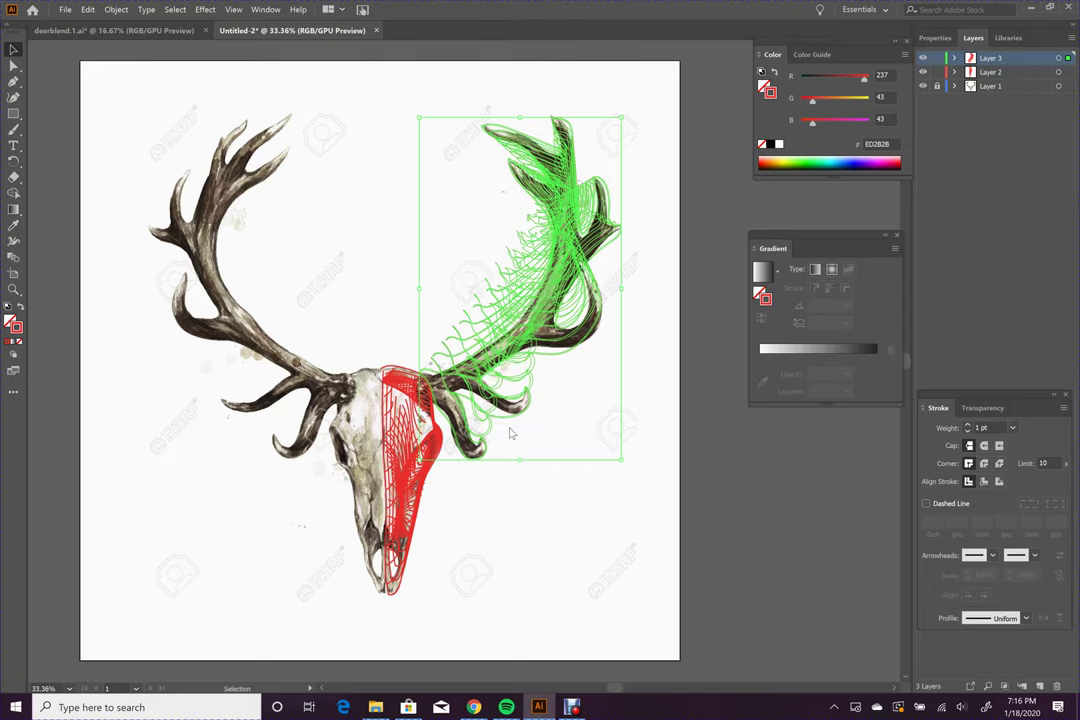
{"action": "left_click", "coordinate": [643, 90]}
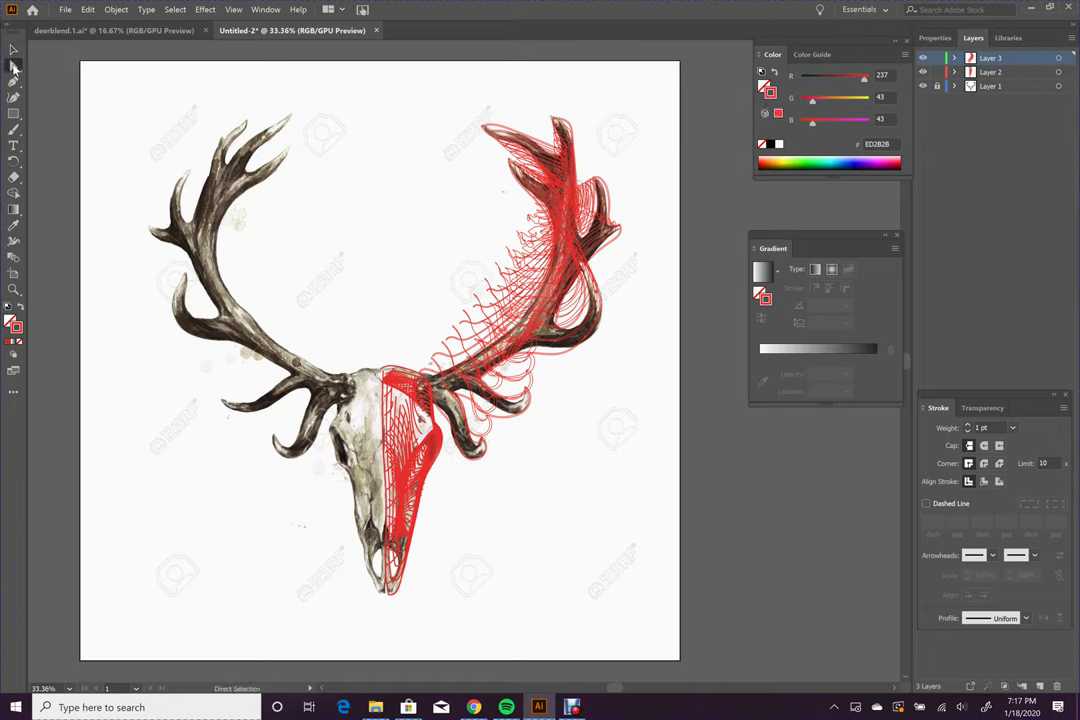
Step: Delete the stray blend paths spilling outside the antler along its lower and middle inner curve
{"action": "left_click", "coordinate": [14, 66]}
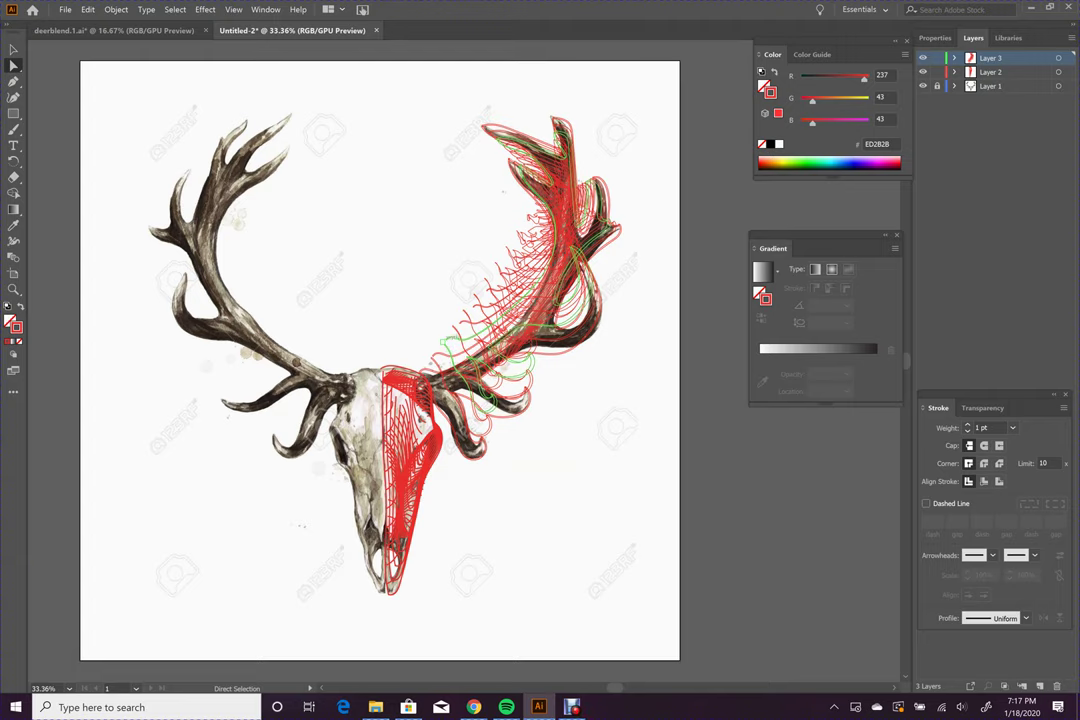
{"action": "left_click", "coordinate": [456, 345]}
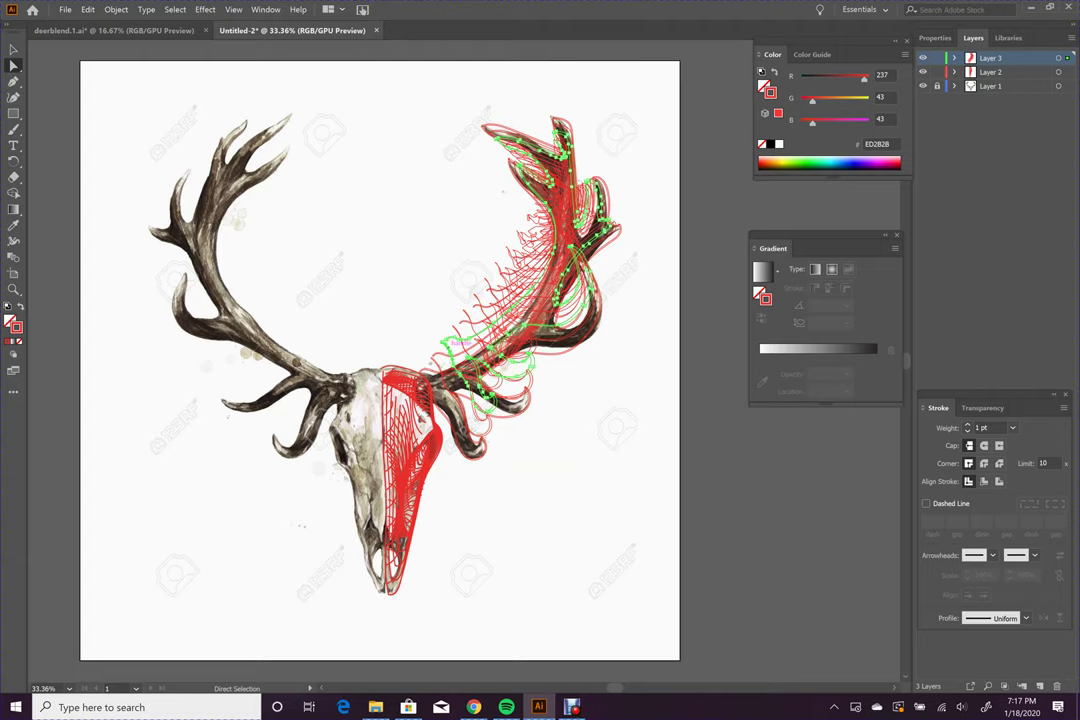
{"action": "left_click", "coordinate": [449, 355]}
{"action": "left_click_drag", "start_coordinate": [449, 352], "coordinate": [538, 284]}
{"action": "key", "text": "ctrl+shift+a"}
{"action": "key", "text": "ctrl+shift+a"}
{"action": "key", "text": "Delete"}
Step: Delete the remaining stray blend paths sticking out around the upper inner part of the antler
{"action": "left_click", "coordinate": [520, 261]}
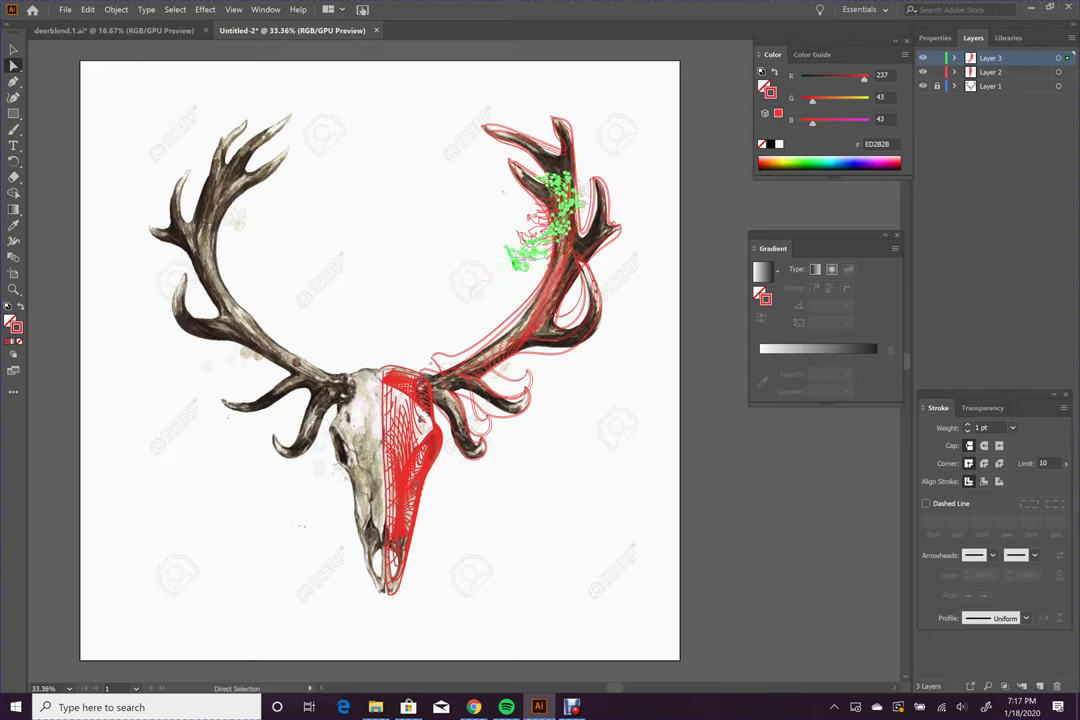
{"action": "key", "text": "Delete"}
{"action": "key", "text": "Delete"}
{"action": "left_click", "coordinate": [548, 232]}
{"action": "key", "text": "Delete"}
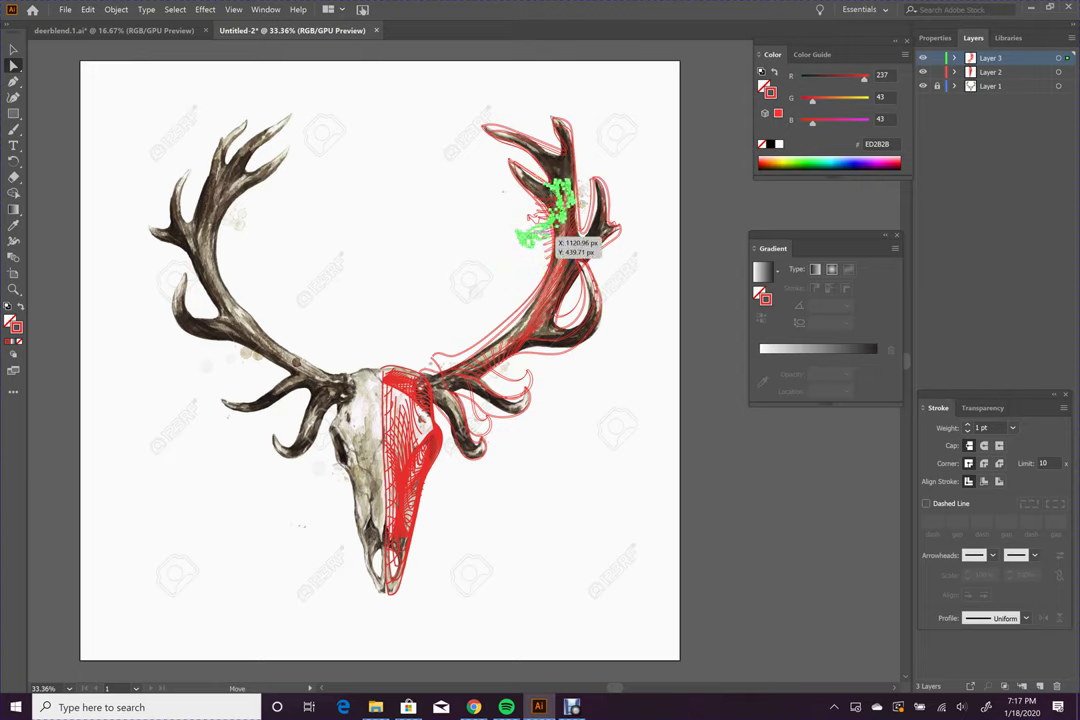
{"action": "left_click_drag", "start_coordinate": [554, 237], "coordinate": [556, 212]}
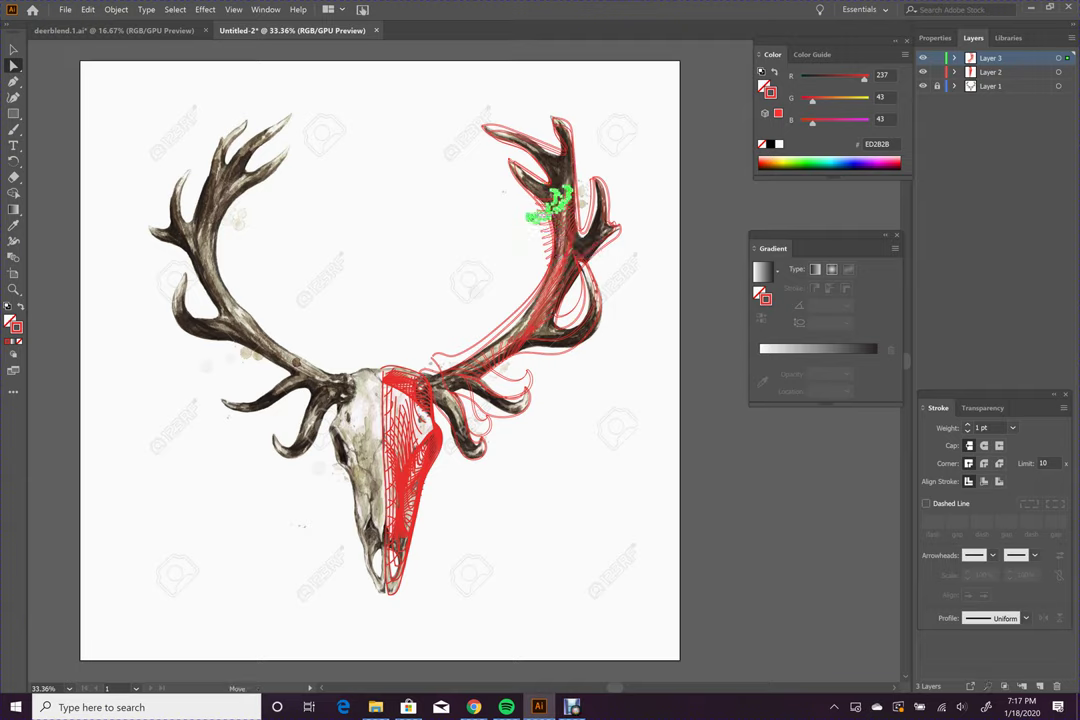
{"action": "left_click", "coordinate": [532, 220]}
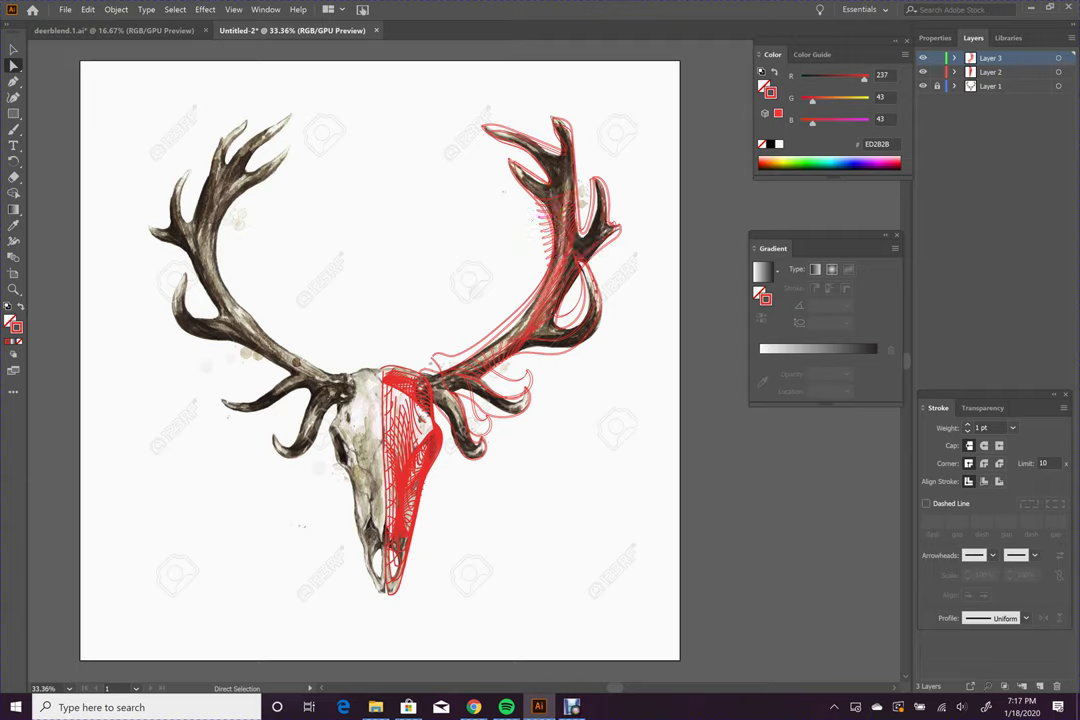
Step: Hide the reference layer and create a copy of the skull and antler artwork reflected across the vertical axis
{"action": "left_click", "coordinate": [13, 49]}
{"action": "left_click", "coordinate": [922, 86]}
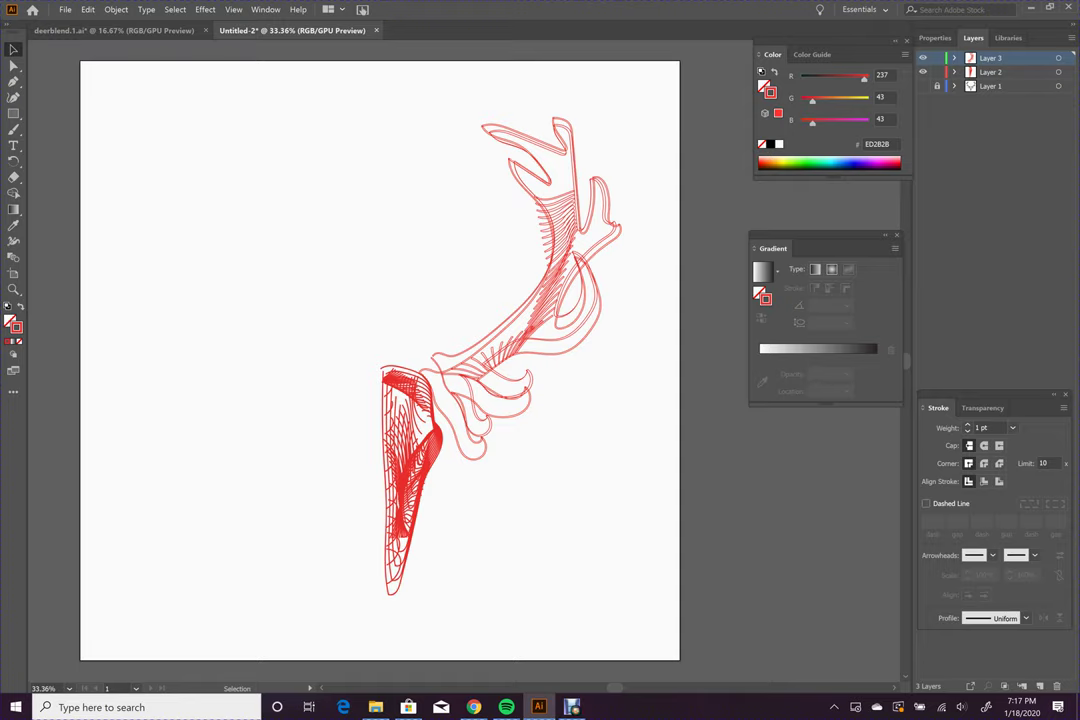
{"action": "left_click_drag", "start_coordinate": [296, 113], "coordinate": [636, 613]}
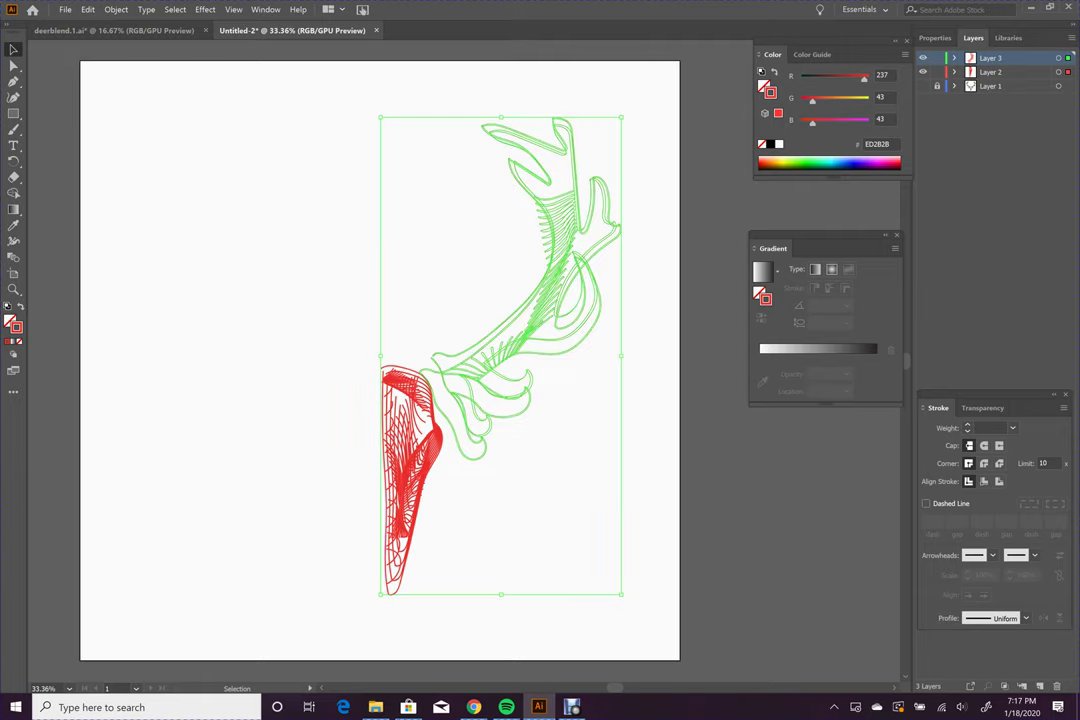
{"action": "right_click", "coordinate": [486, 500]}
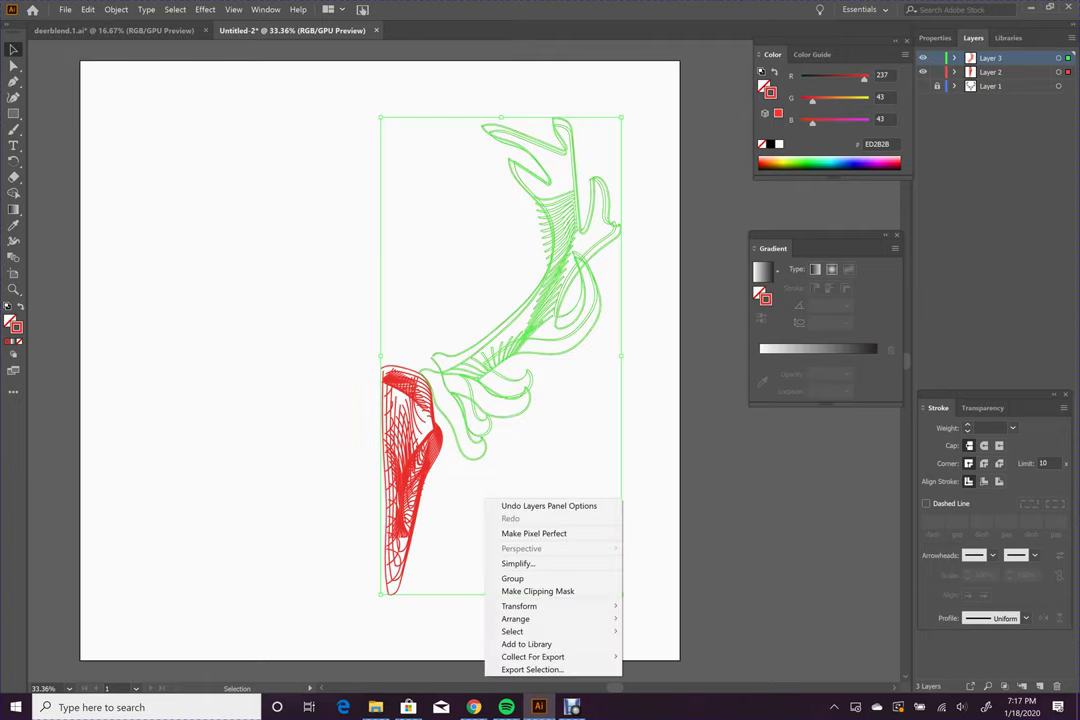
{"action": "mouse_move", "coordinate": [560, 606]}
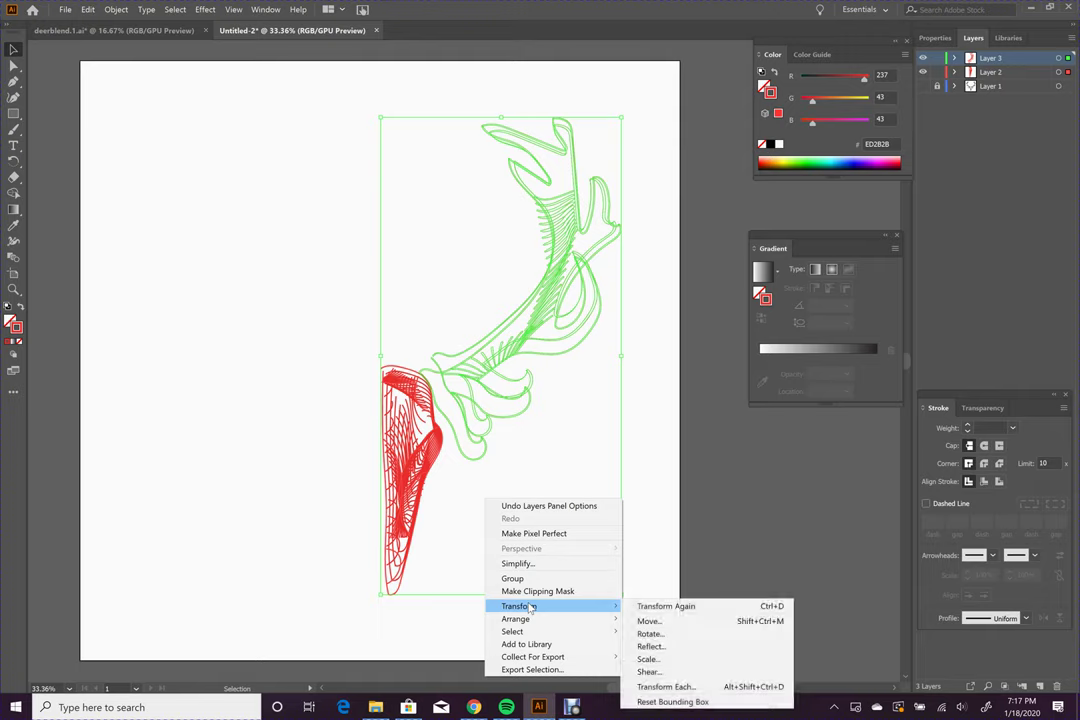
{"action": "left_click", "coordinate": [670, 647]}
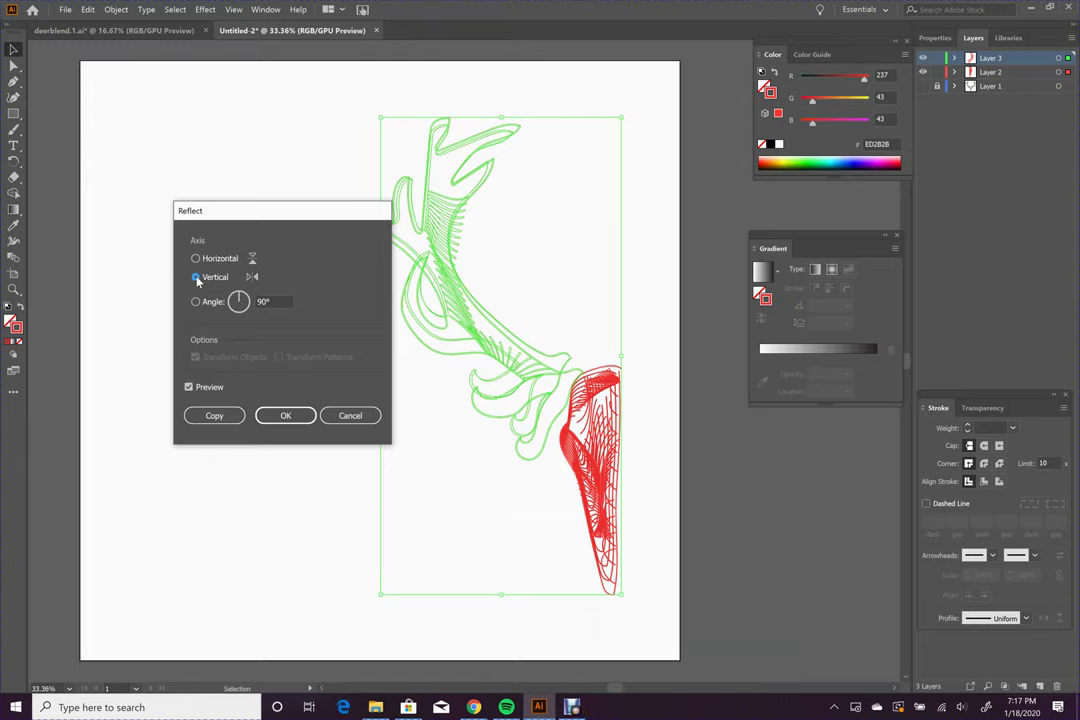
{"action": "left_click", "coordinate": [214, 416]}
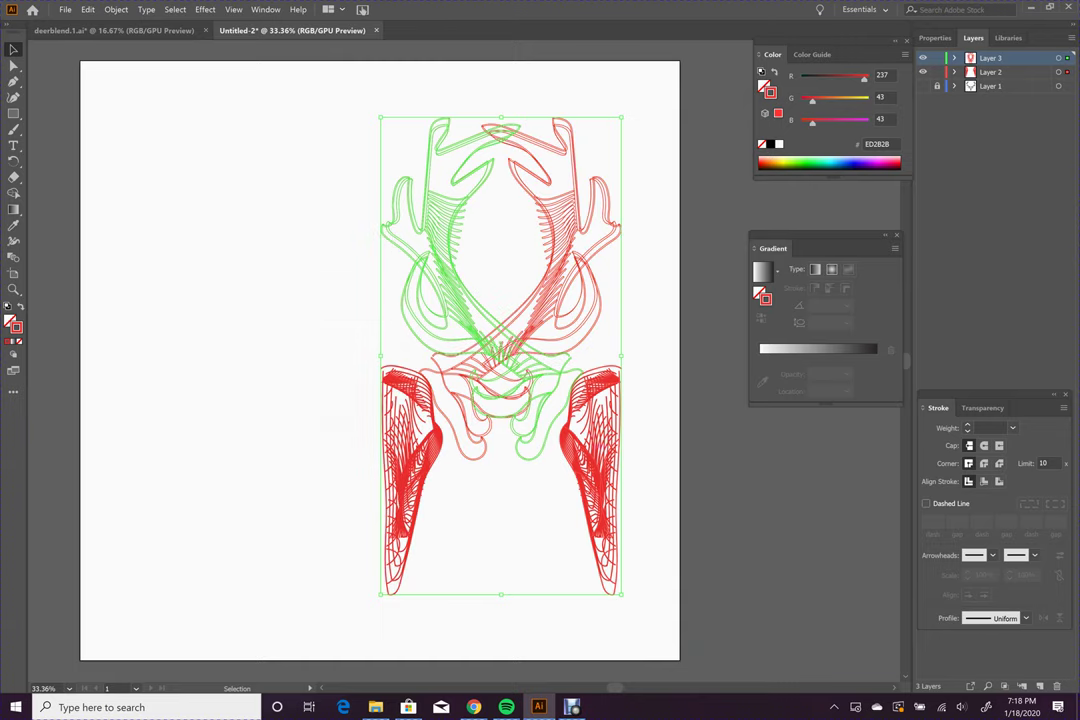
Step: Move the reflected copy across so both skull halves meet along the centre line, and deselect the artwork
{"action": "left_click_drag", "start_coordinate": [598, 456], "coordinate": [462, 450]}
{"action": "left_click_drag", "start_coordinate": [398, 452], "coordinate": [383, 454]}
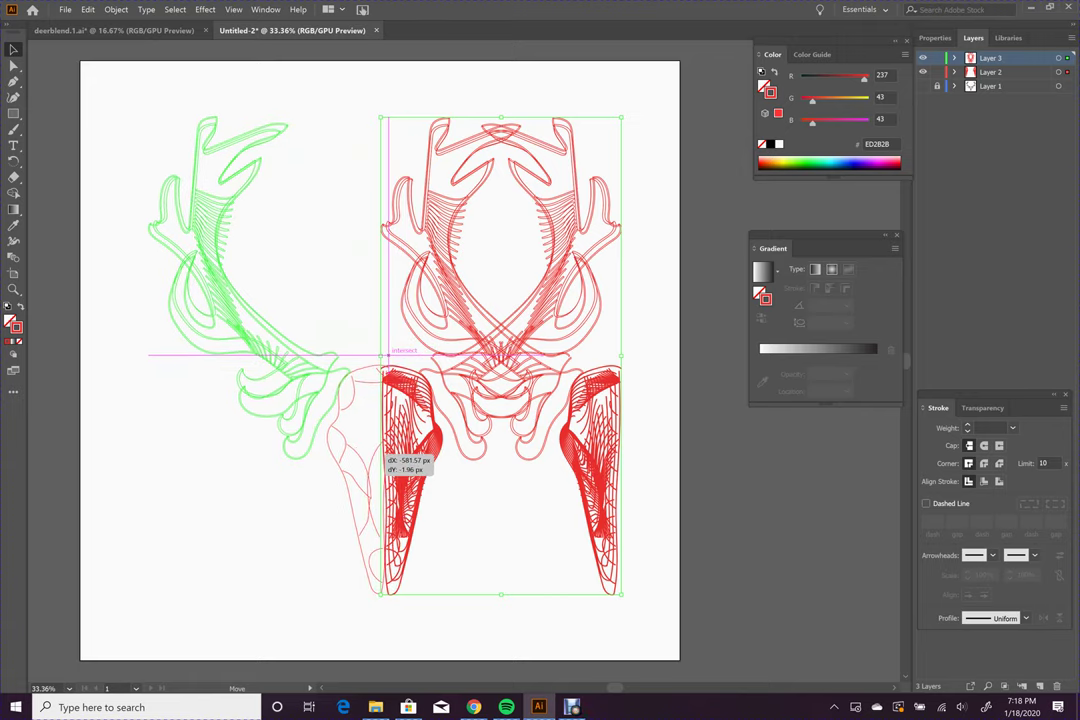
{"action": "left_click_drag", "start_coordinate": [383, 454], "coordinate": [383, 455]}
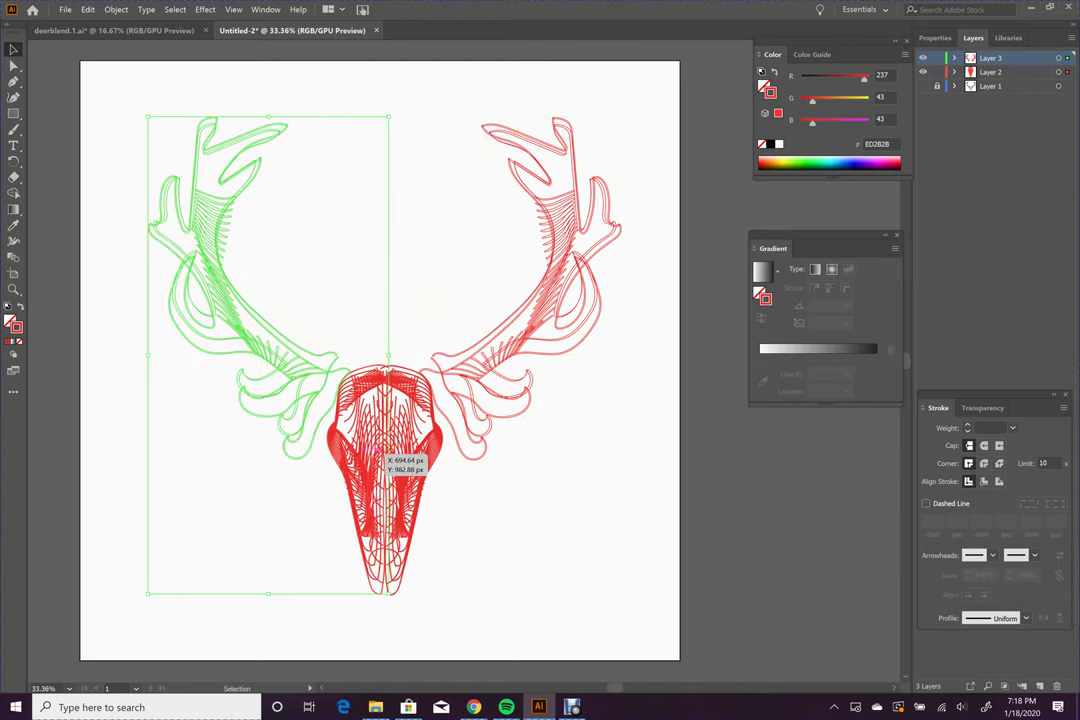
{"action": "key", "text": "ctrl+shift+a"}
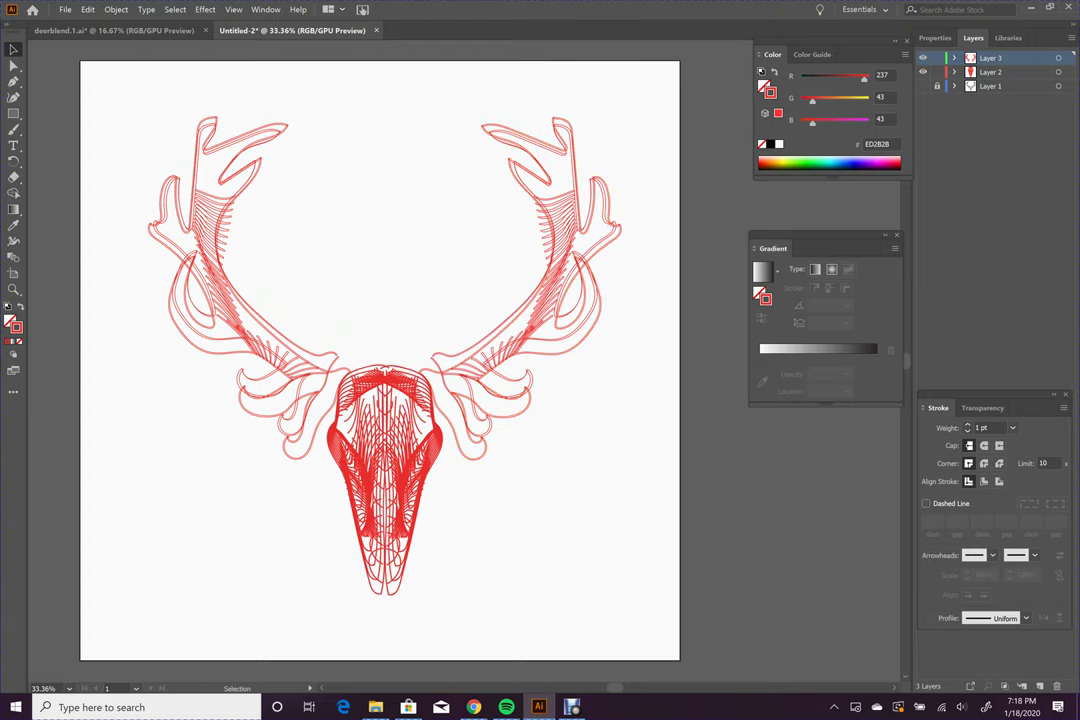
Step: Group both halves of the skull and antlers into one object and deselect it
{"action": "left_click_drag", "start_coordinate": [154, 92], "coordinate": [625, 610]}
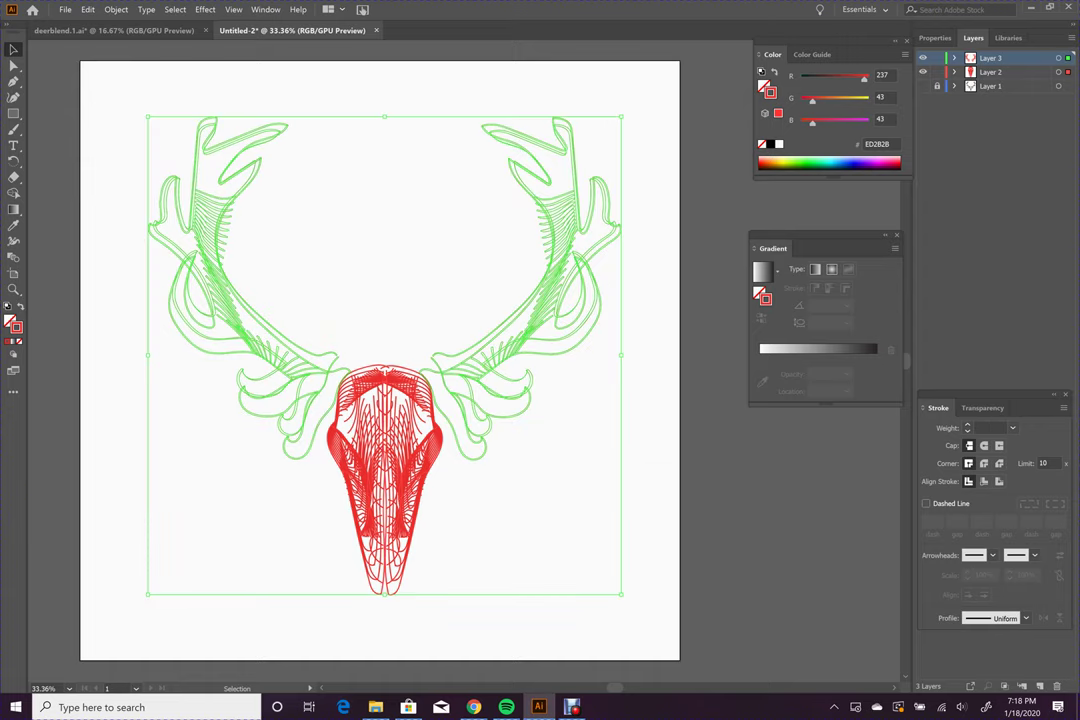
{"action": "left_click", "coordinate": [126, 11]}
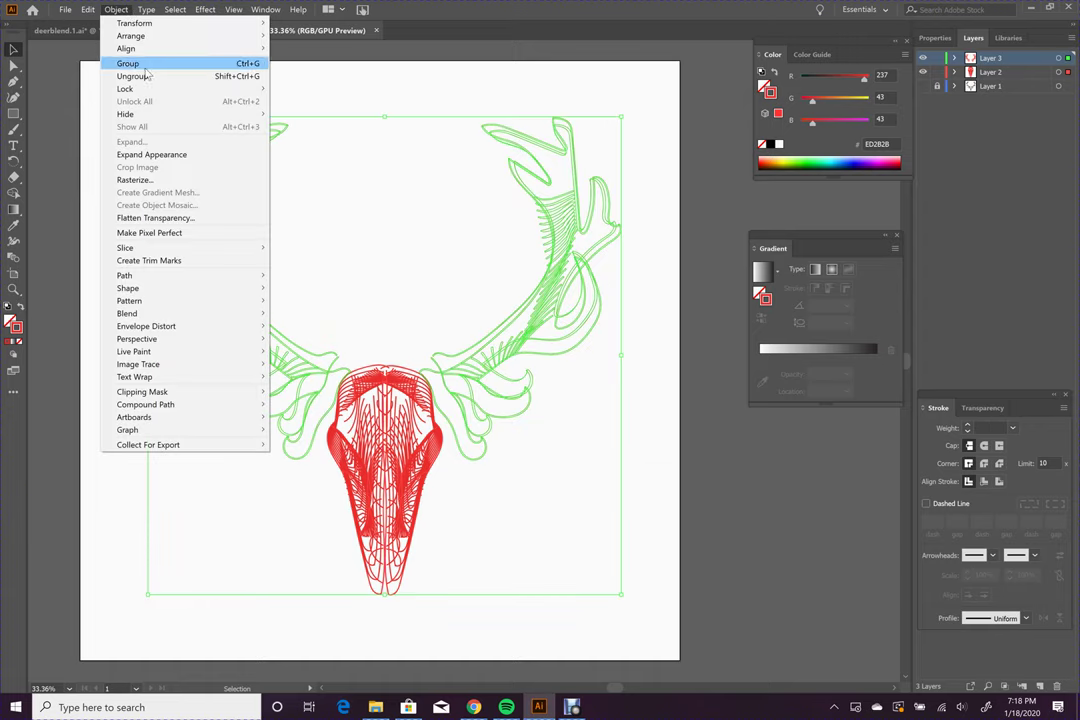
{"action": "left_click", "coordinate": [146, 64]}
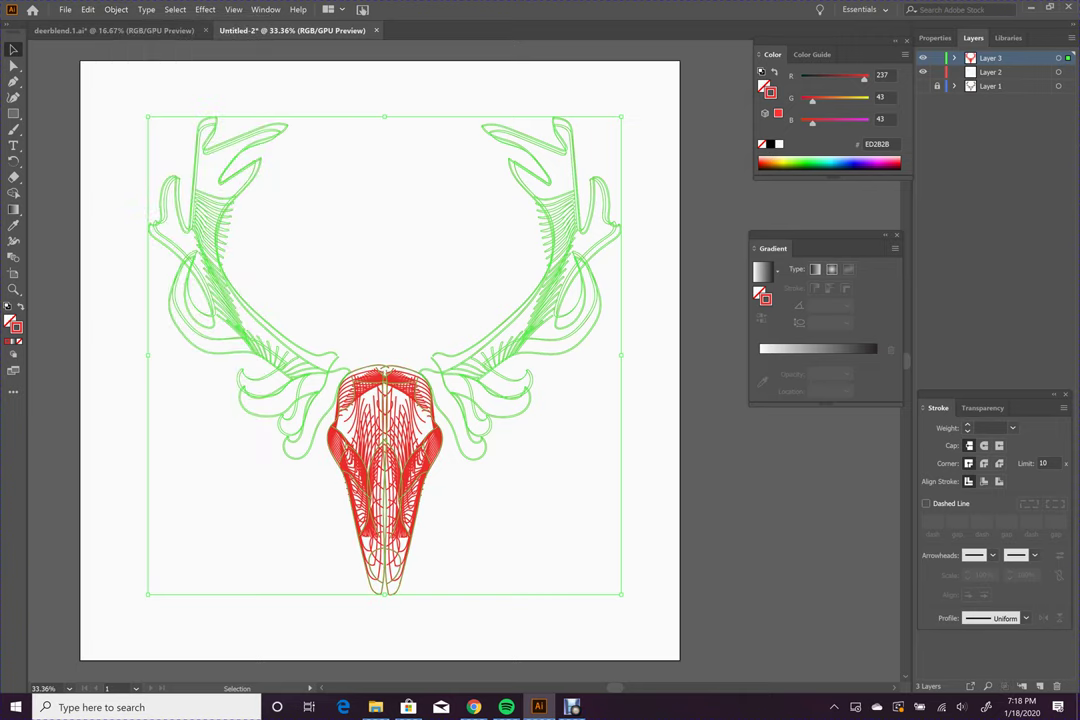
{"action": "key", "text": "ctrl+shift+a"}
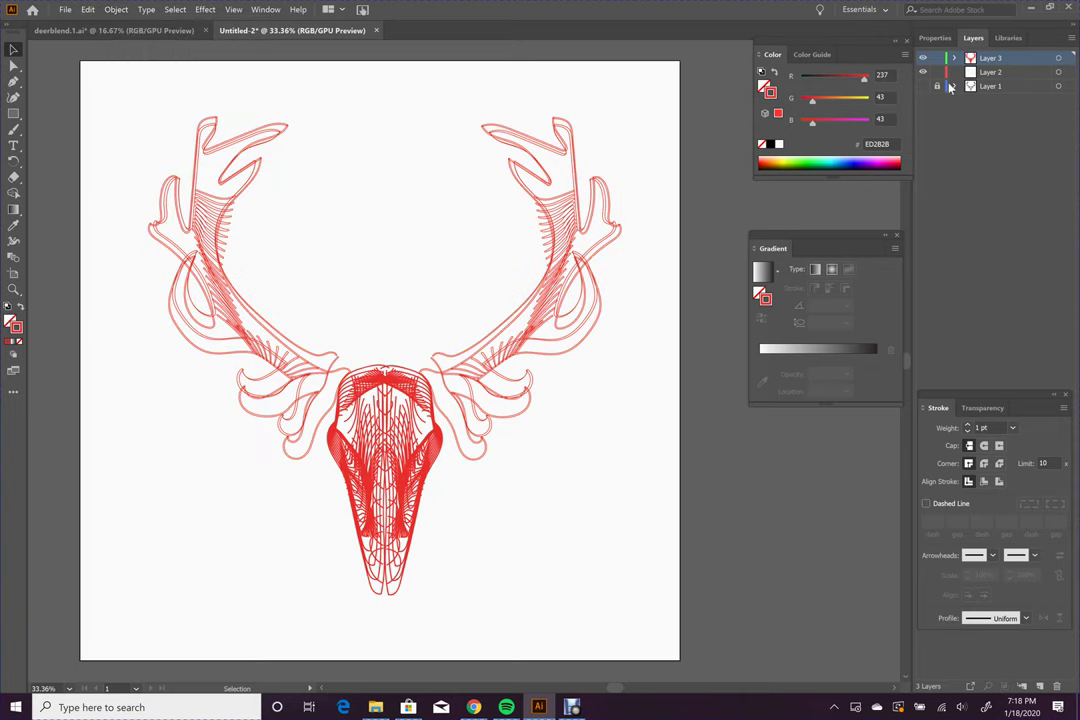
Step: Draw a red-filled rectangle without a stroke on Layer 2, covering the whole artboard
{"action": "left_click", "coordinate": [996, 73]}
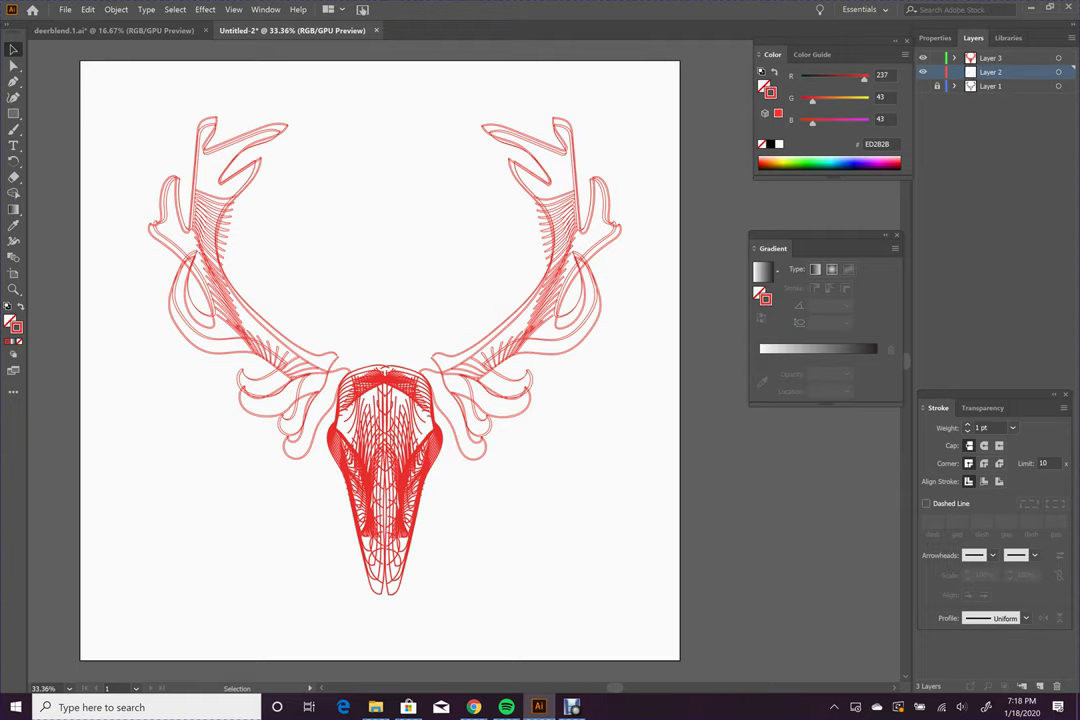
{"action": "left_click", "coordinate": [13, 114]}
{"action": "left_click", "coordinate": [20, 306]}
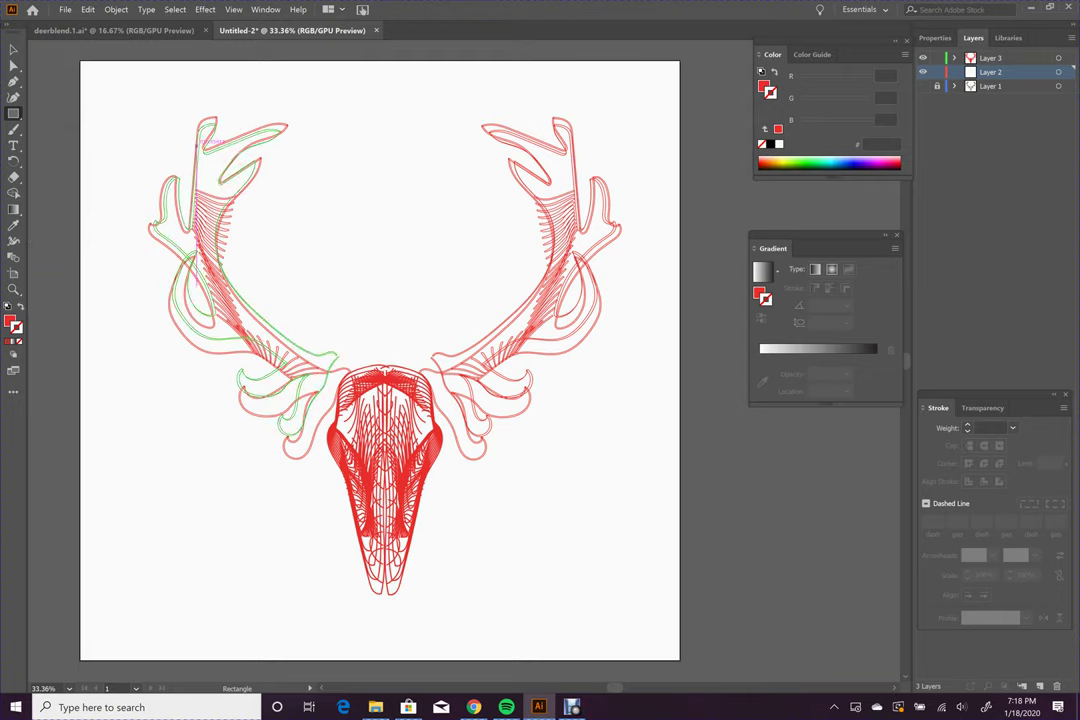
{"action": "left_click_drag", "start_coordinate": [335, 94], "coordinate": [393, 127]}
{"action": "key", "text": "ctrl+z"}
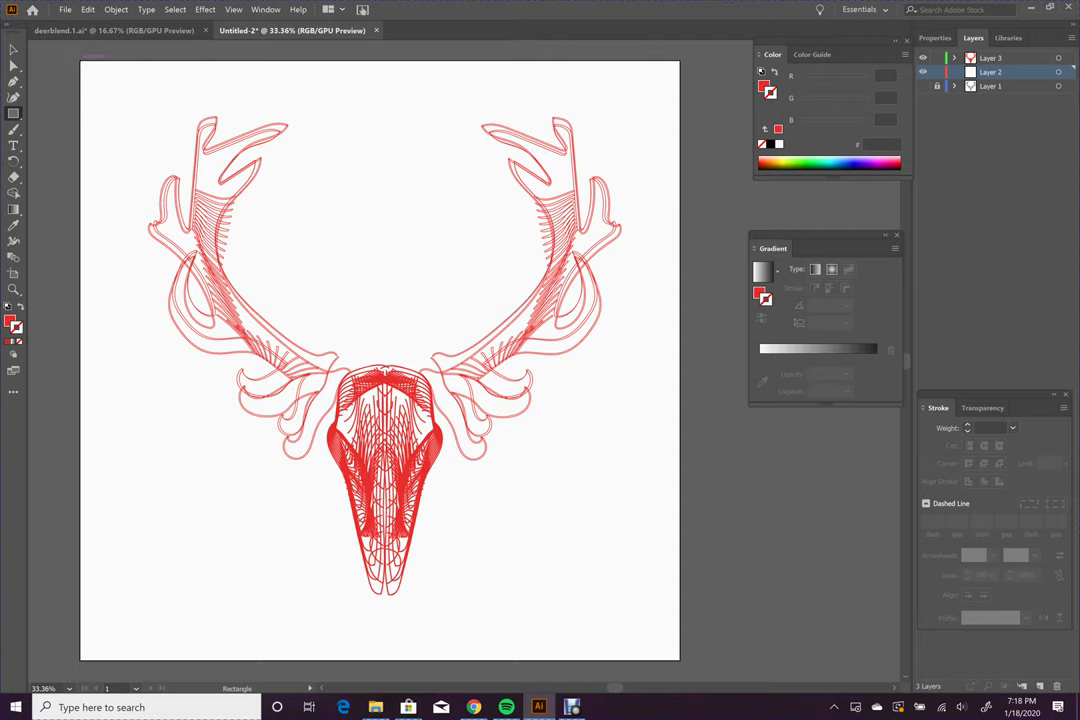
{"action": "left_click_drag", "start_coordinate": [80, 61], "coordinate": [680, 659]}
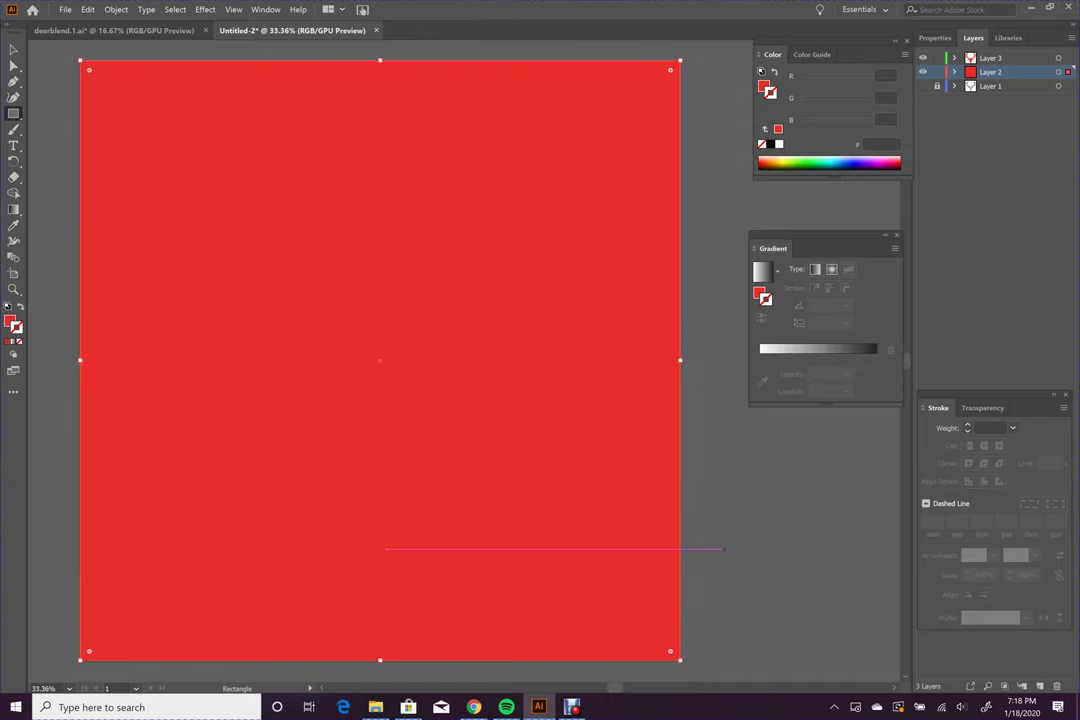
Step: Fill the background rectangle with a white-to-black radial gradient
{"action": "left_click", "coordinate": [14, 47]}
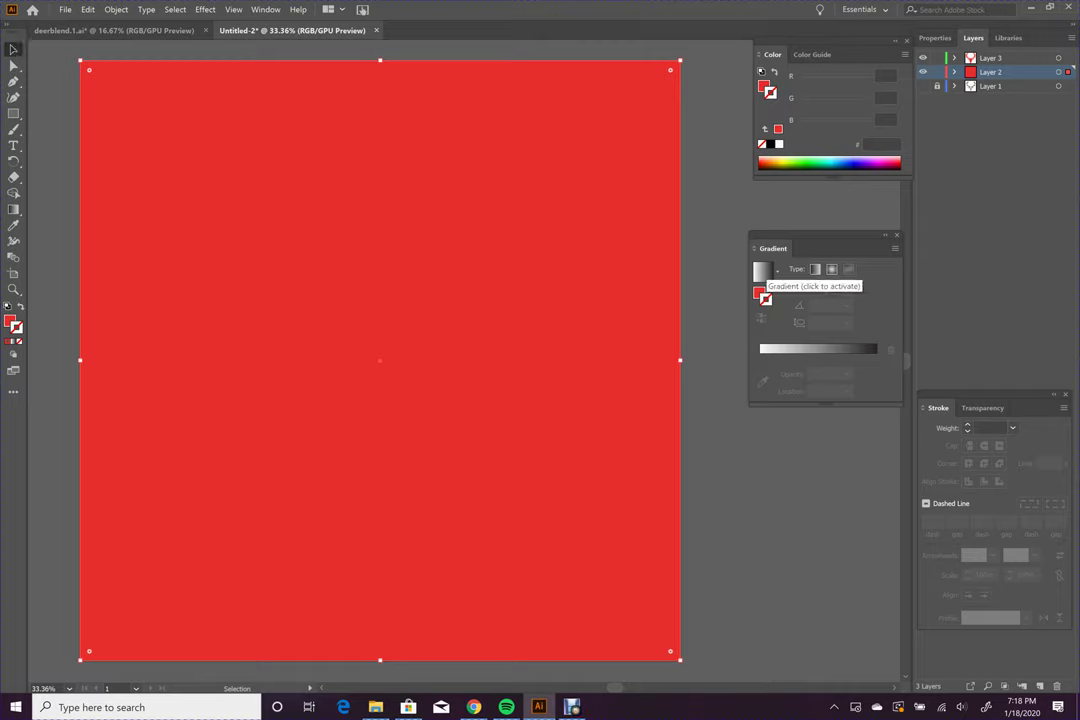
{"action": "left_click", "coordinate": [763, 272]}
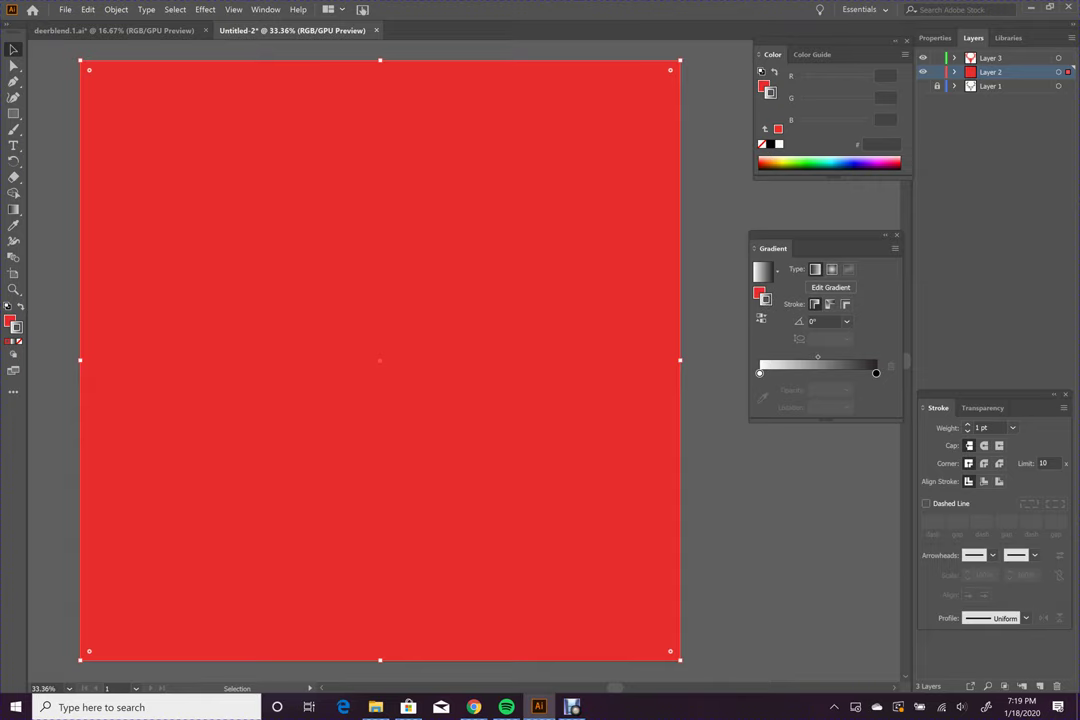
{"action": "left_click", "coordinate": [20, 306]}
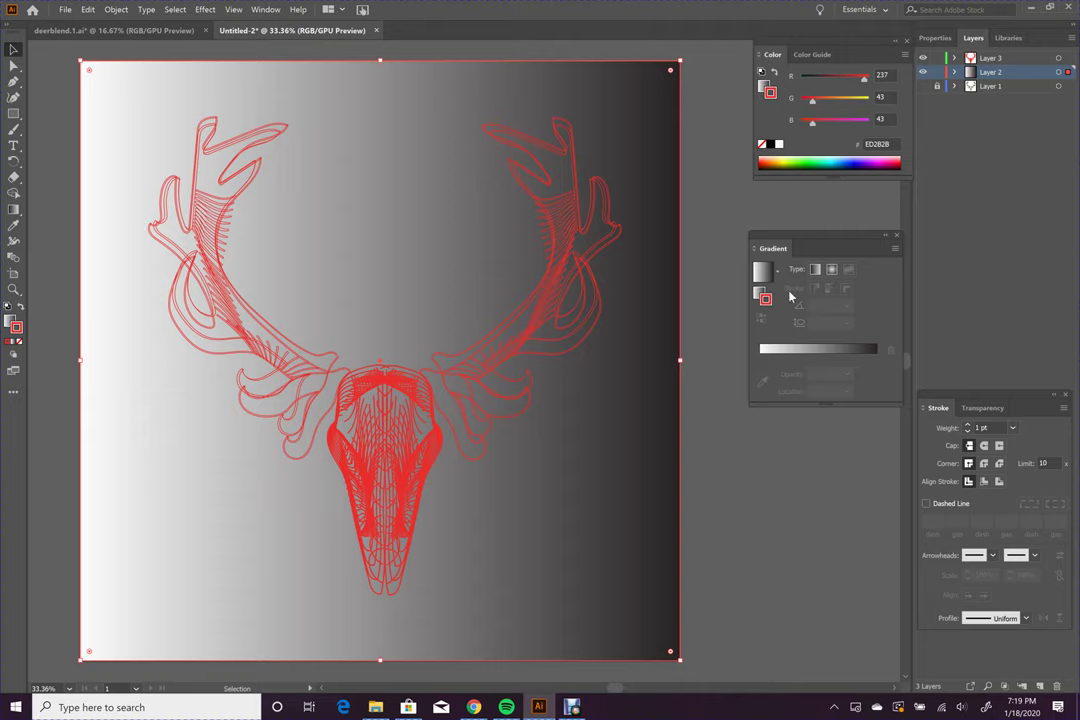
{"action": "left_click", "coordinate": [831, 271]}
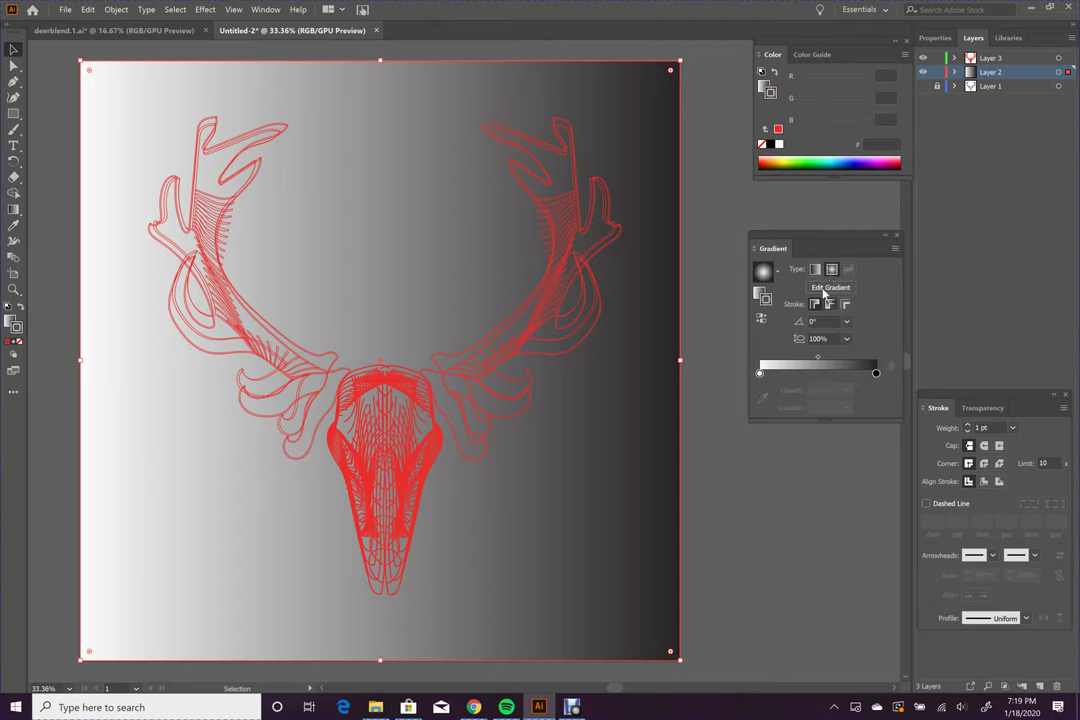
{"action": "left_click", "coordinate": [831, 271]}
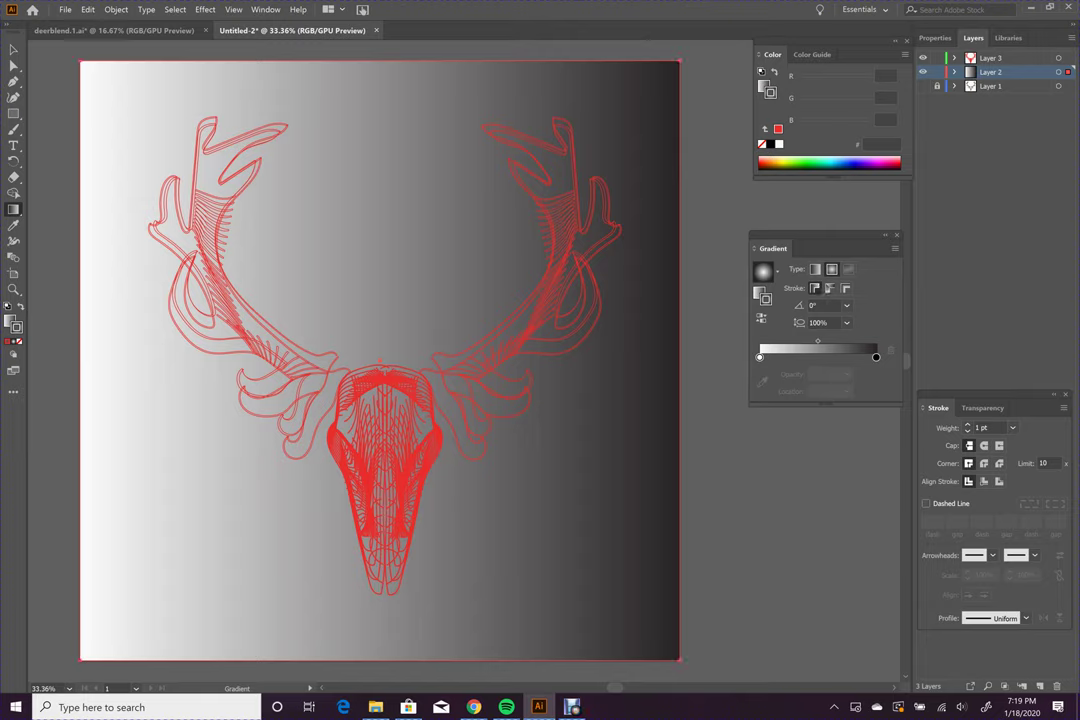
{"action": "left_click", "coordinate": [10, 320]}
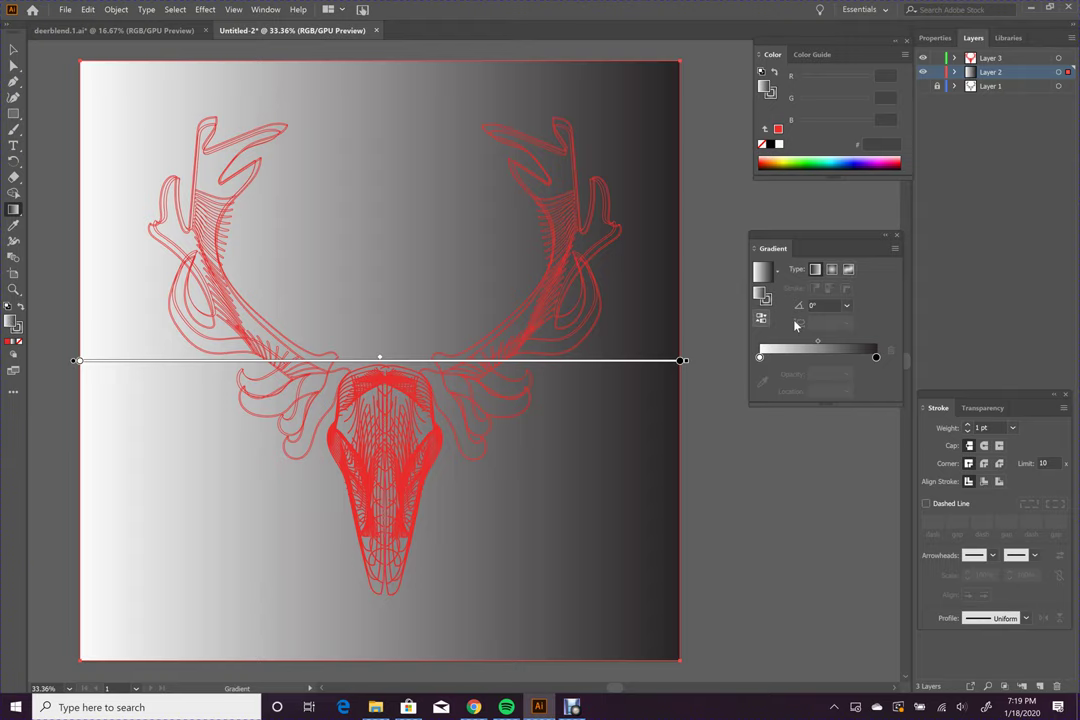
{"action": "left_click", "coordinate": [832, 270]}
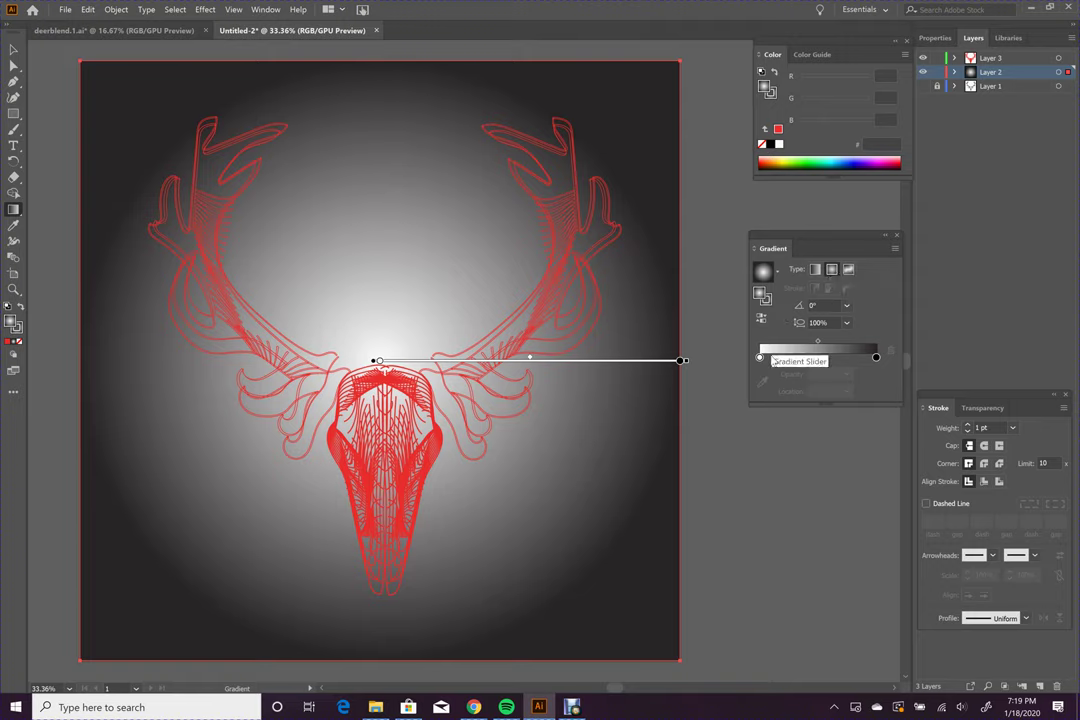
Step: Set the background gradient's inner stop to 20% grey and its outer stop to dark grey R=77 G=77 B=77
{"action": "left_click", "coordinate": [760, 357]}
{"action": "double_click", "coordinate": [760, 357]}
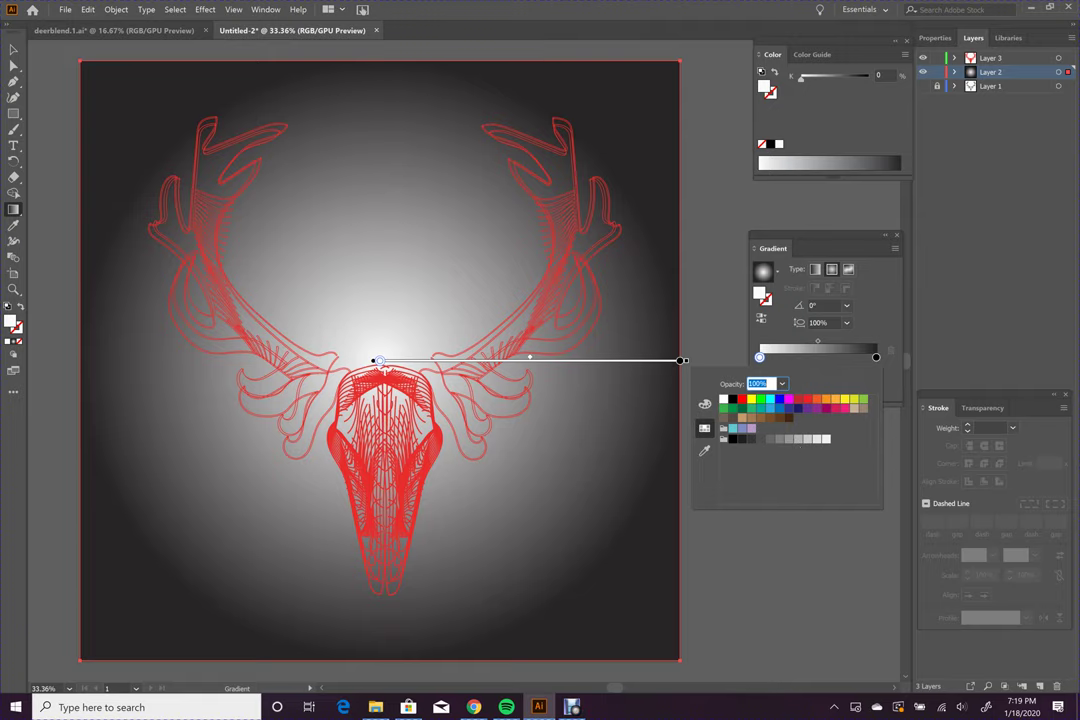
{"action": "left_click", "coordinate": [807, 438]}
{"action": "left_click", "coordinate": [876, 358]}
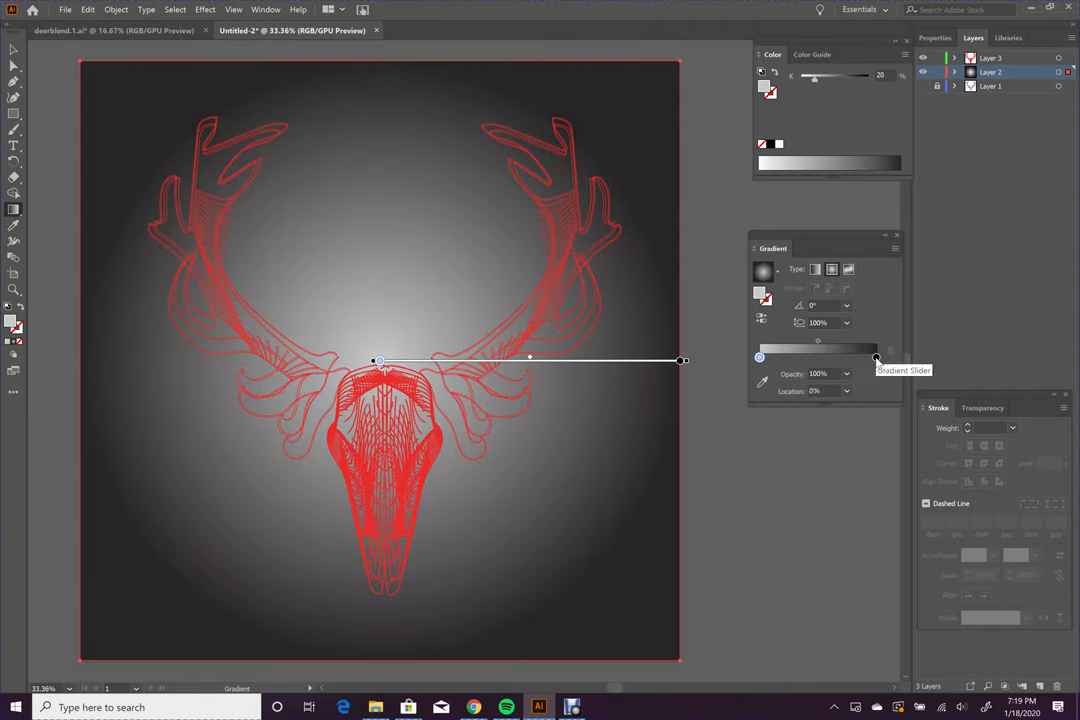
{"action": "double_click", "coordinate": [876, 358]}
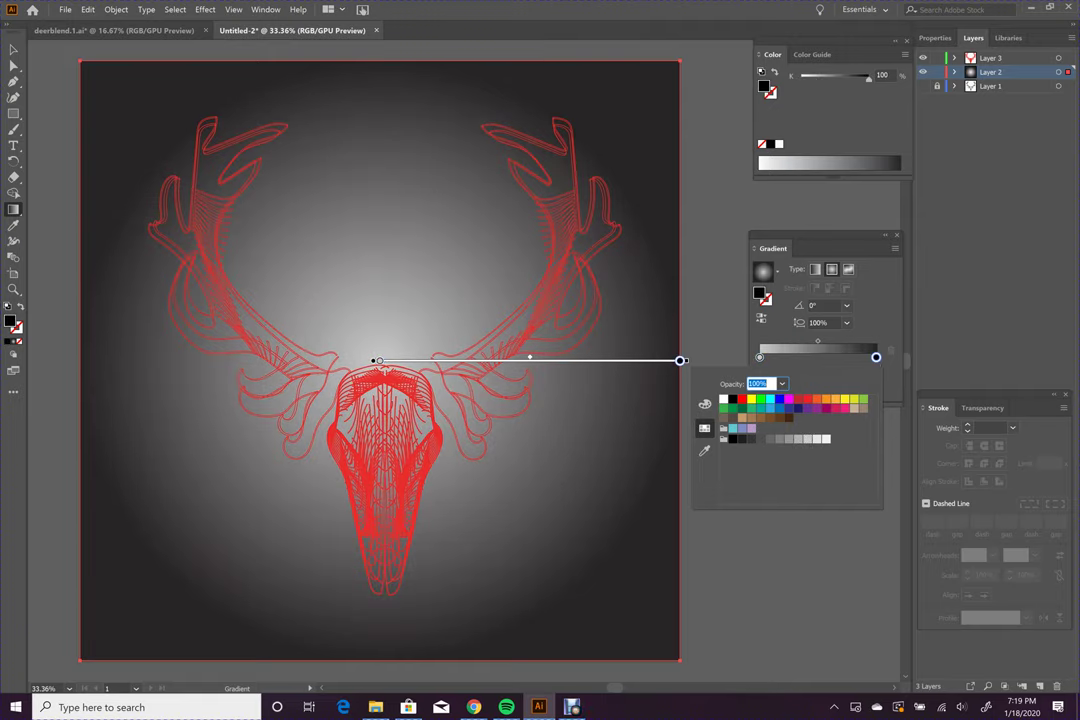
{"action": "left_click", "coordinate": [761, 439]}
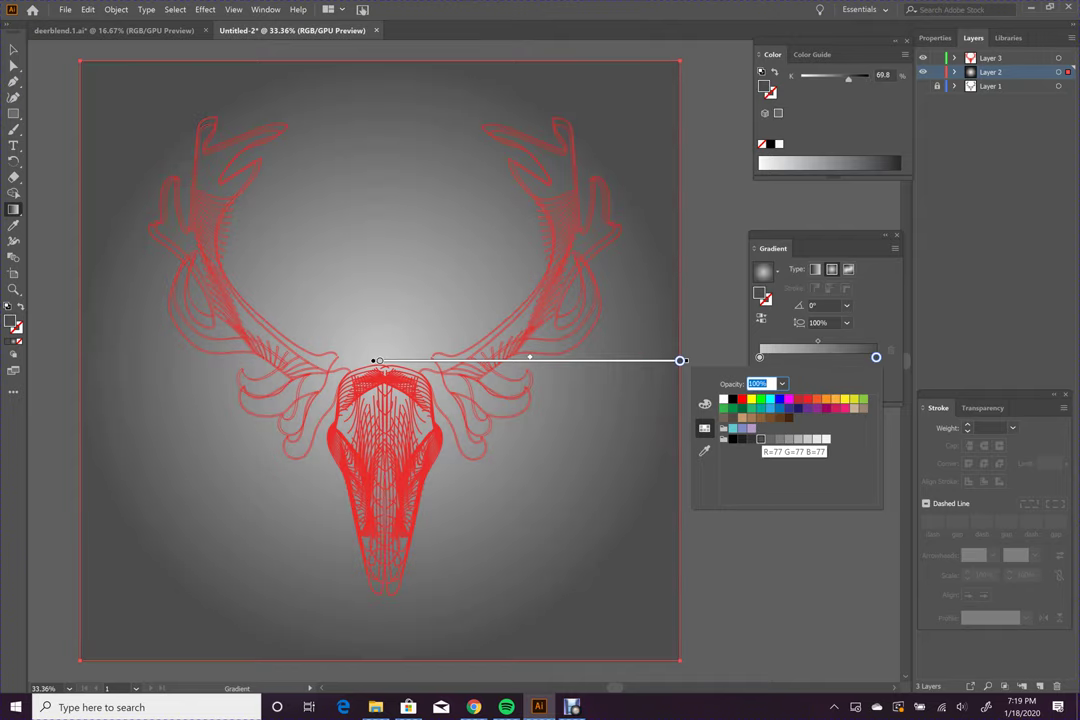
{"action": "left_click", "coordinate": [861, 331]}
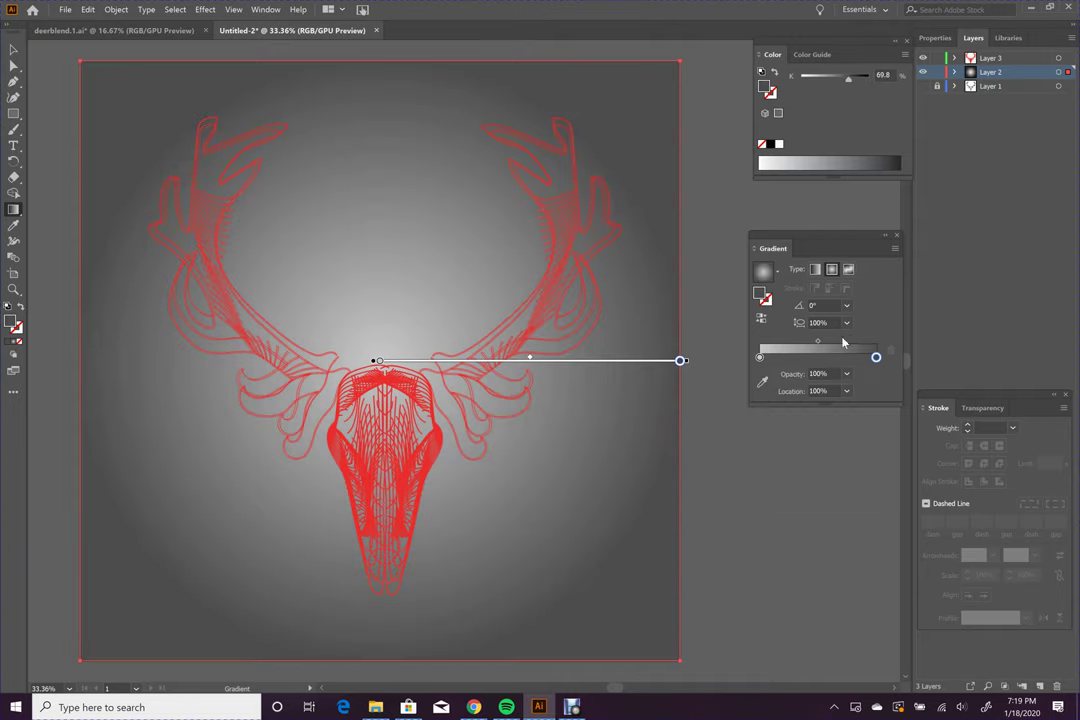
Step: Shift the background gradient's midpoint to 40.5%, deselect the rectangle and lock Layer 2
{"action": "left_click_drag", "start_coordinate": [819, 345], "coordinate": [807, 344]}
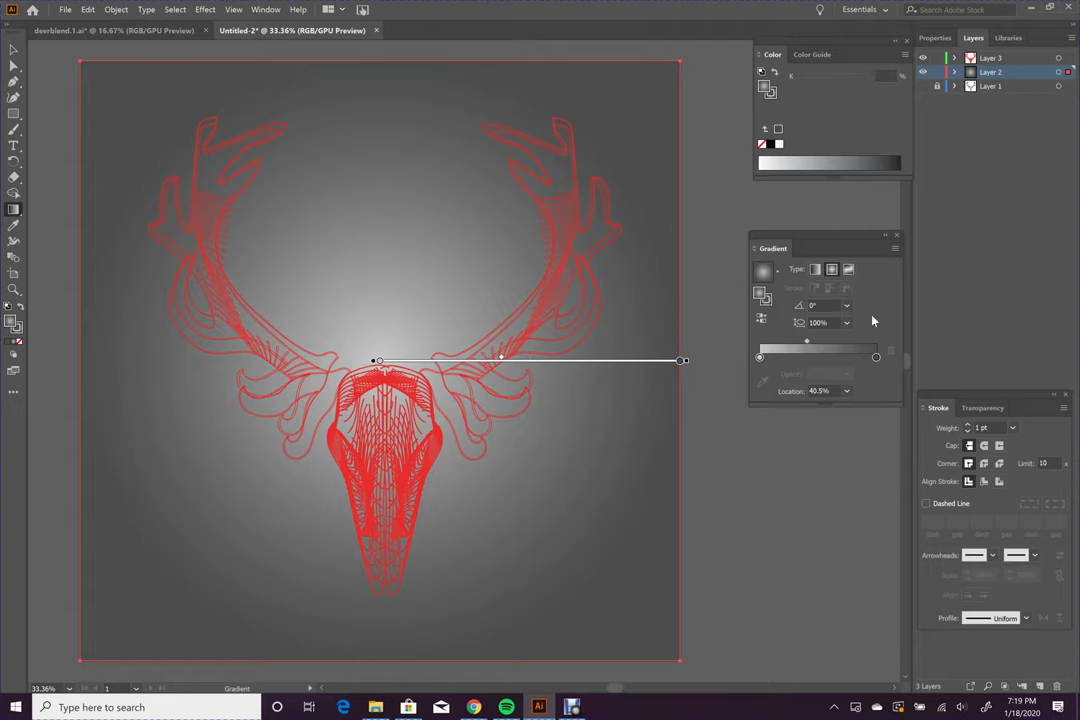
{"action": "left_click", "coordinate": [965, 246]}
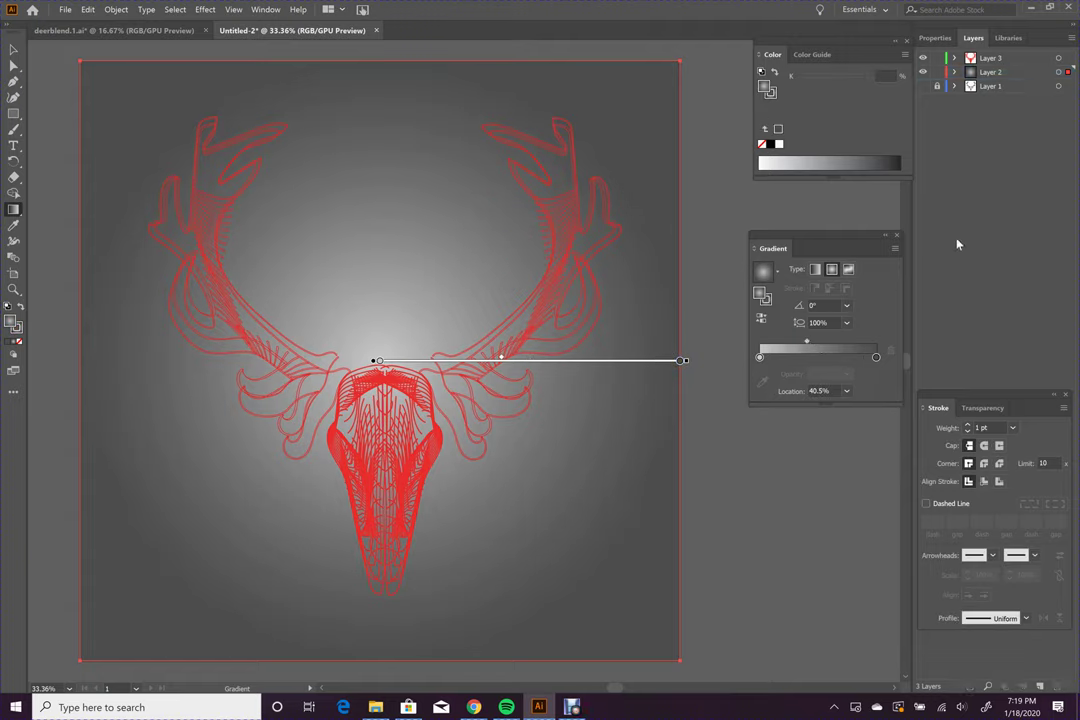
{"action": "left_click", "coordinate": [13, 48]}
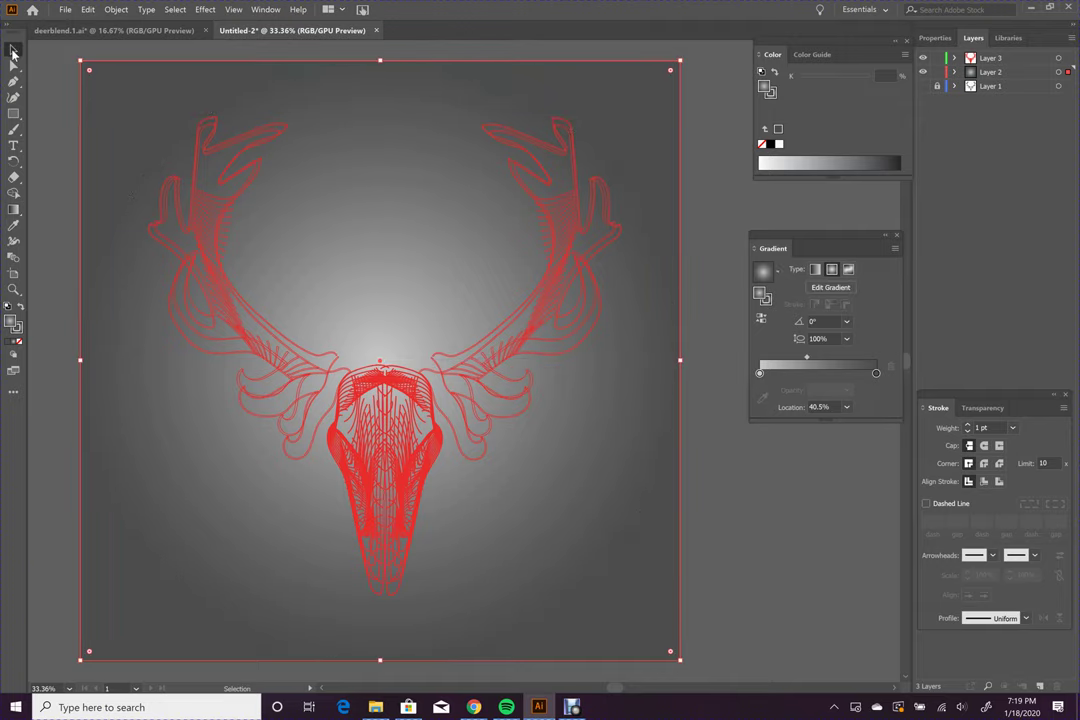
{"action": "key", "text": "ctrl+shift+a"}
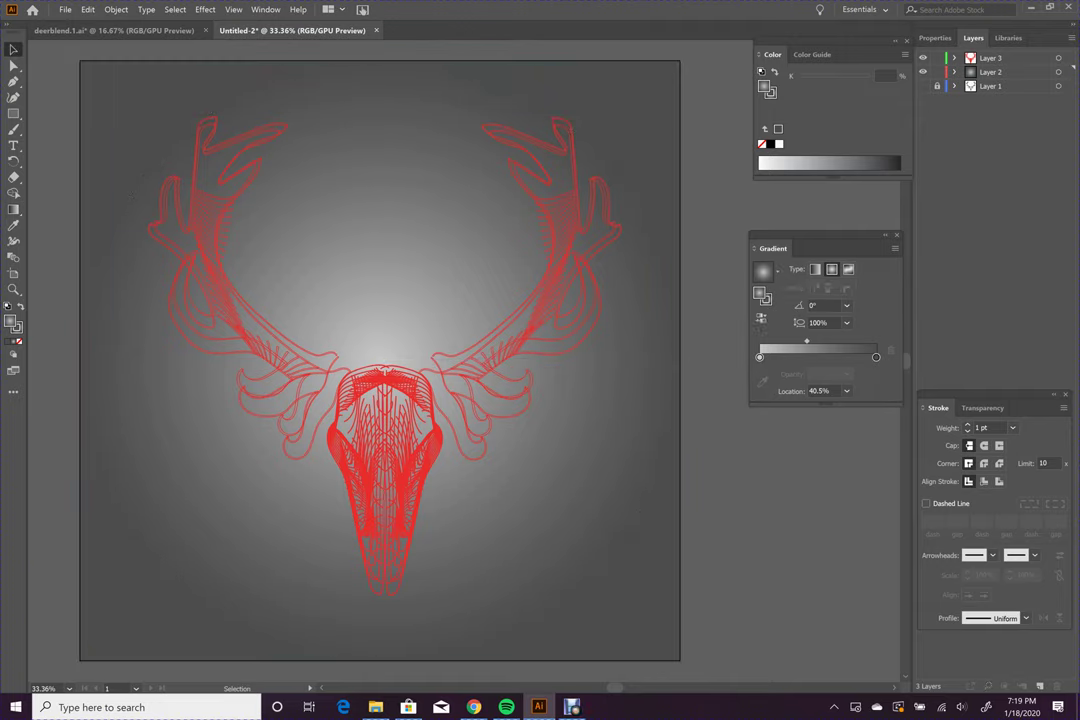
{"action": "left_click", "coordinate": [937, 72]}
Step: Apply the grey radial gradient to the strokes of all Layer 3 artwork and remove its fill
{"action": "left_click", "coordinate": [1058, 58]}
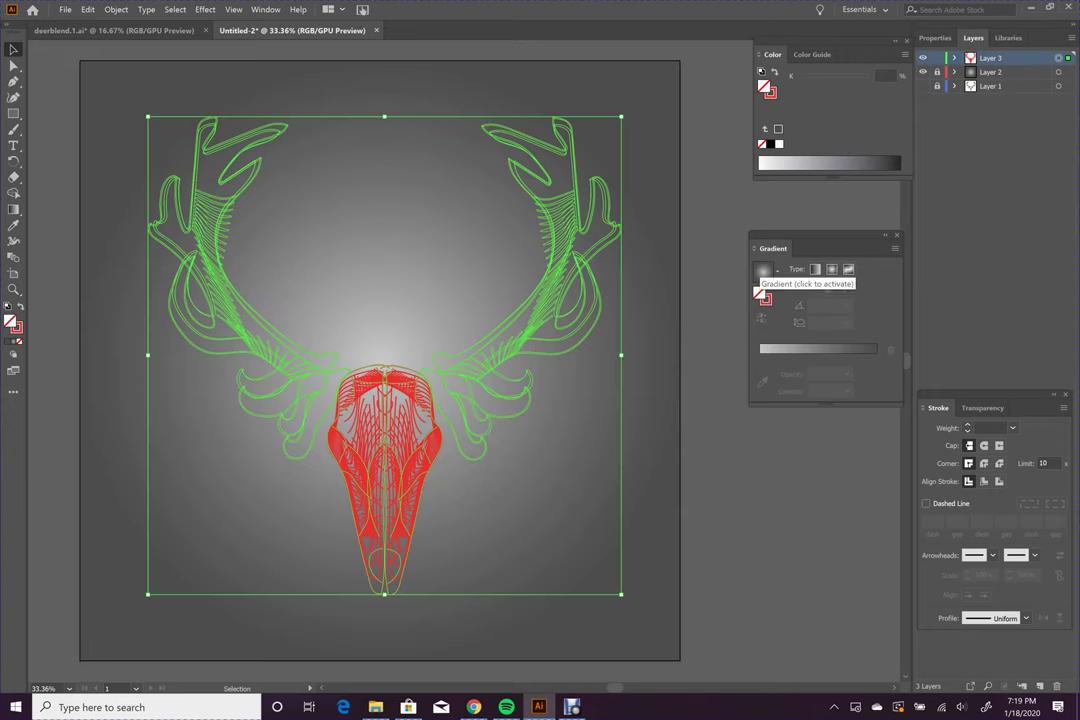
{"action": "left_click", "coordinate": [763, 271]}
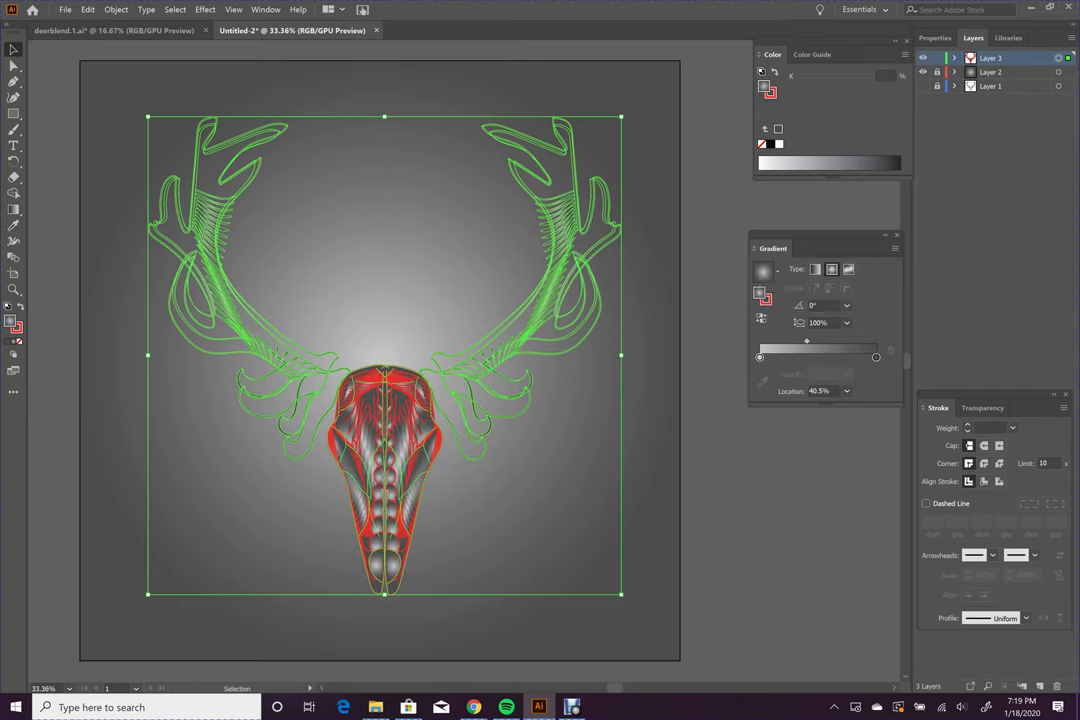
{"action": "left_click", "coordinate": [19, 306]}
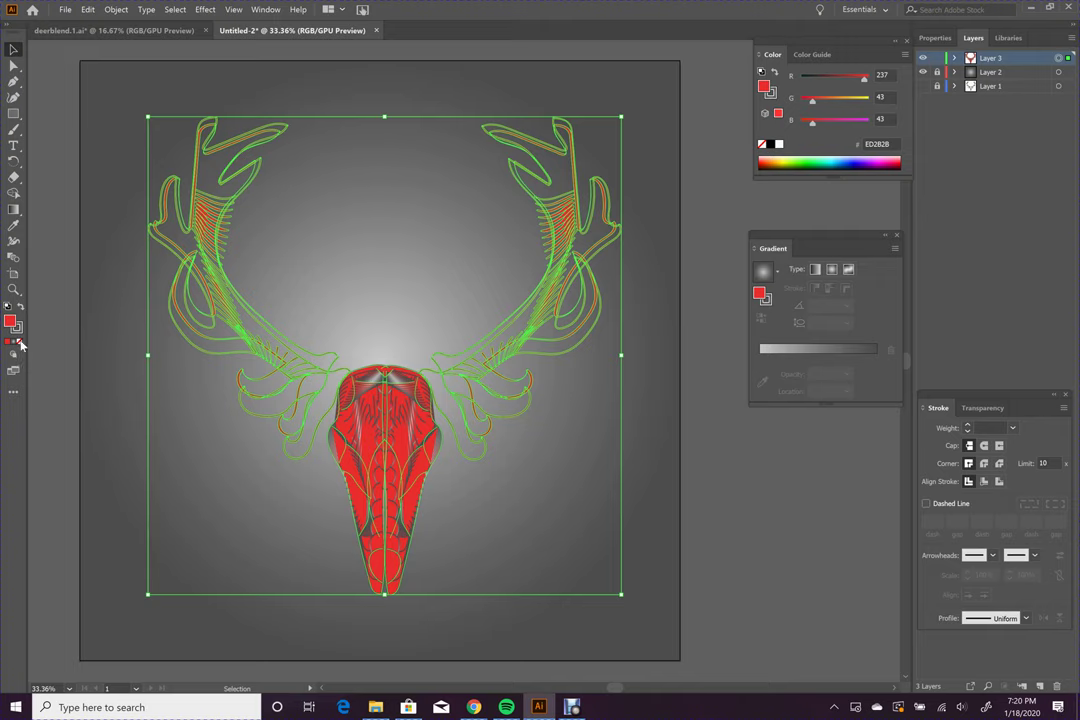
{"action": "left_click", "coordinate": [20, 343]}
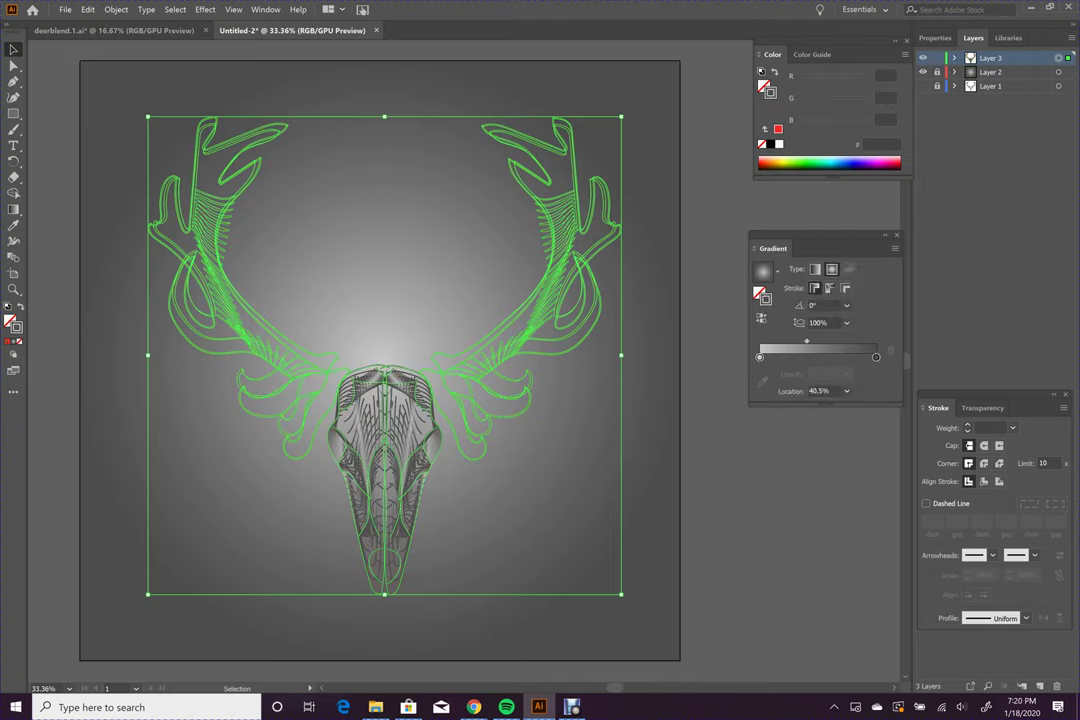
Step: Set the inner stop of the Layer 3 artwork's radial stroke gradient to light orange
{"action": "left_click", "coordinate": [760, 358]}
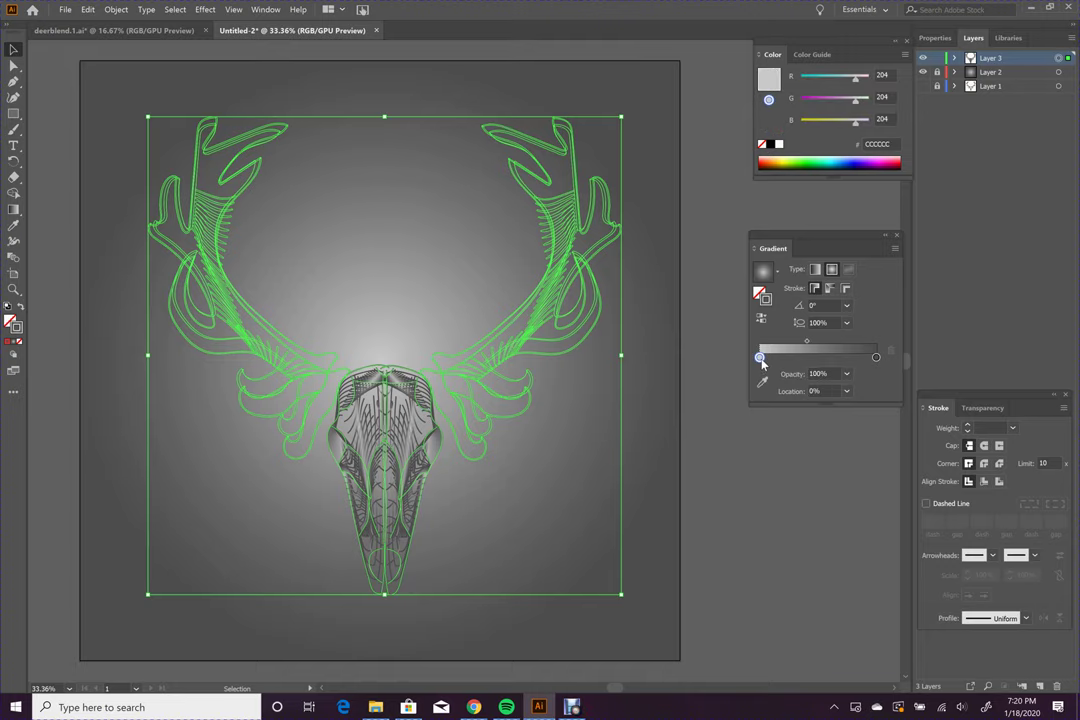
{"action": "double_click", "coordinate": [760, 358]}
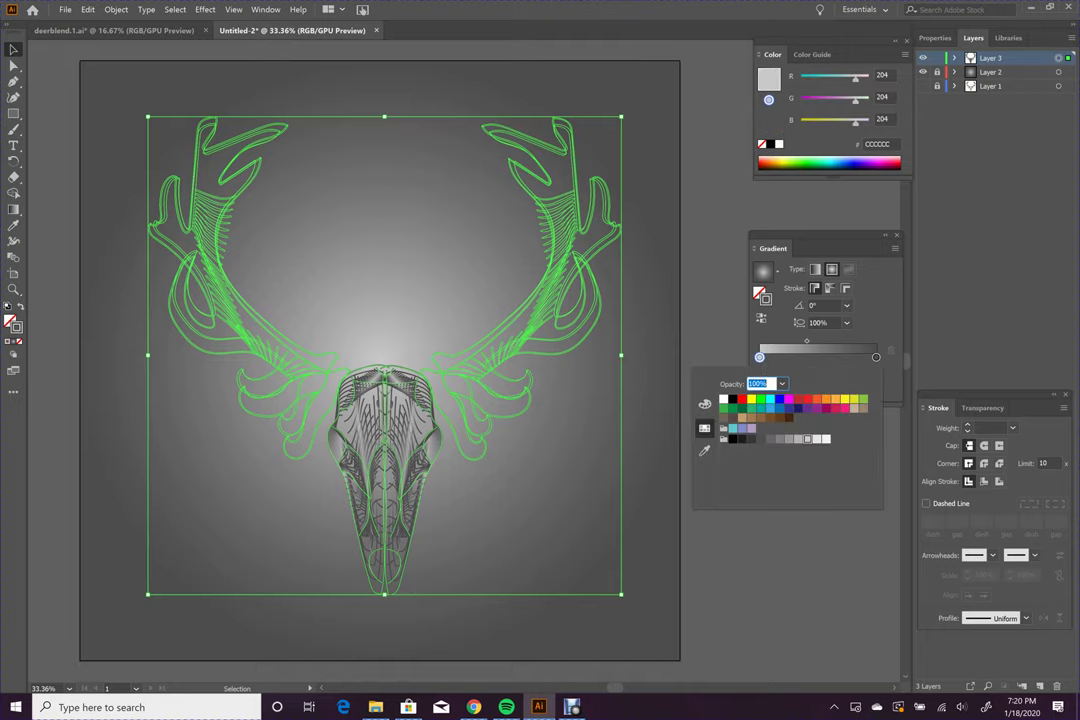
{"action": "left_click", "coordinate": [835, 399]}
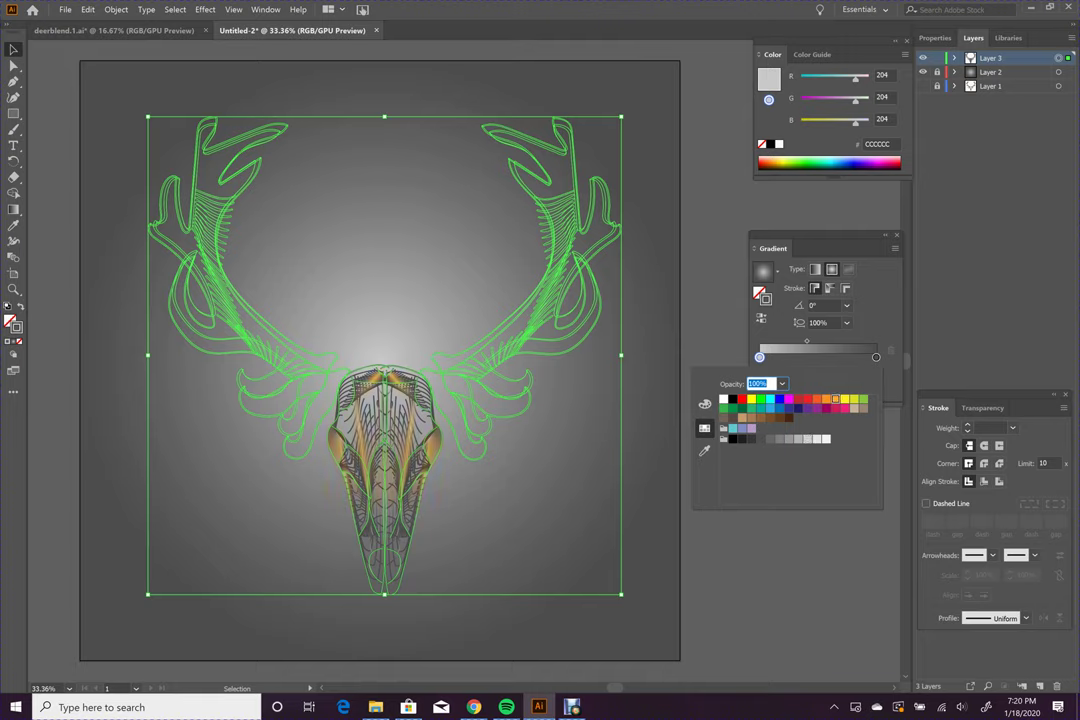
Step: Set the stroke gradient's outer stop to orange R=241 G=90 B=36, shift its midpoint to 60.89% and deselect the artwork
{"action": "left_click", "coordinate": [876, 358]}
{"action": "double_click", "coordinate": [876, 358]}
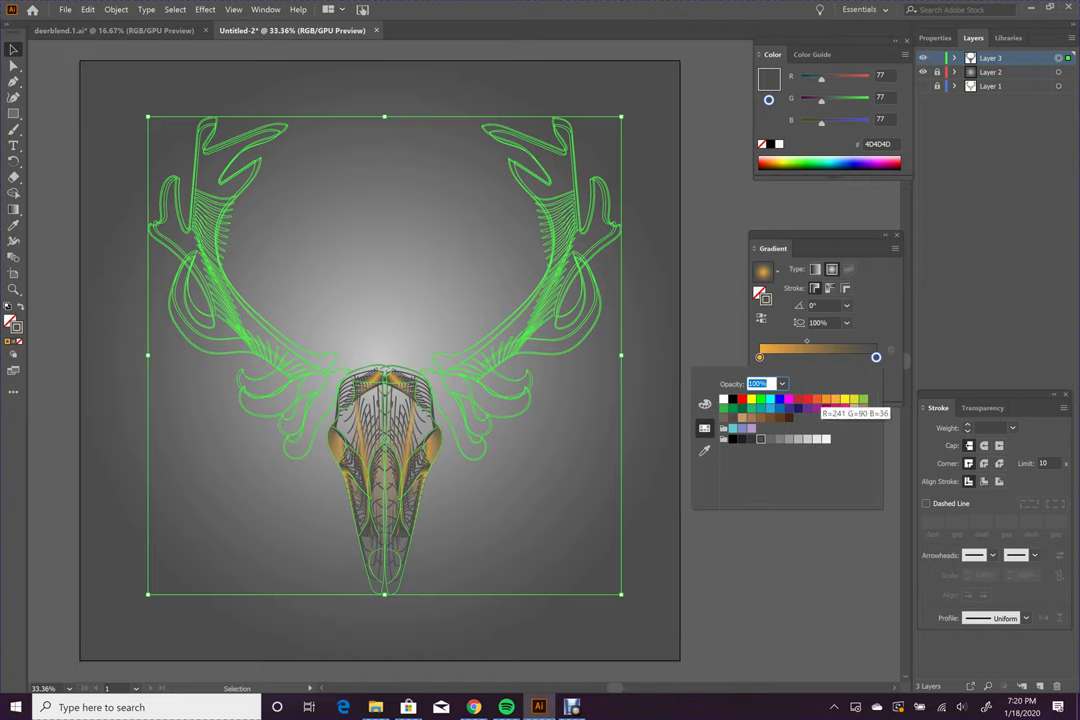
{"action": "left_click", "coordinate": [817, 399]}
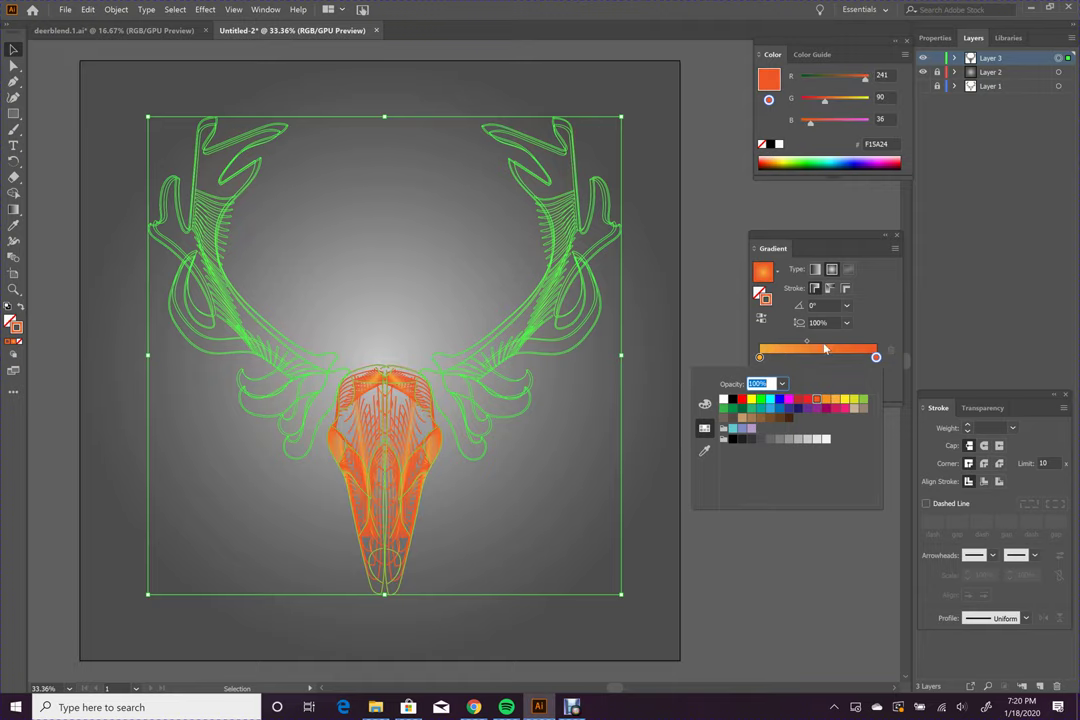
{"action": "left_click", "coordinate": [879, 306]}
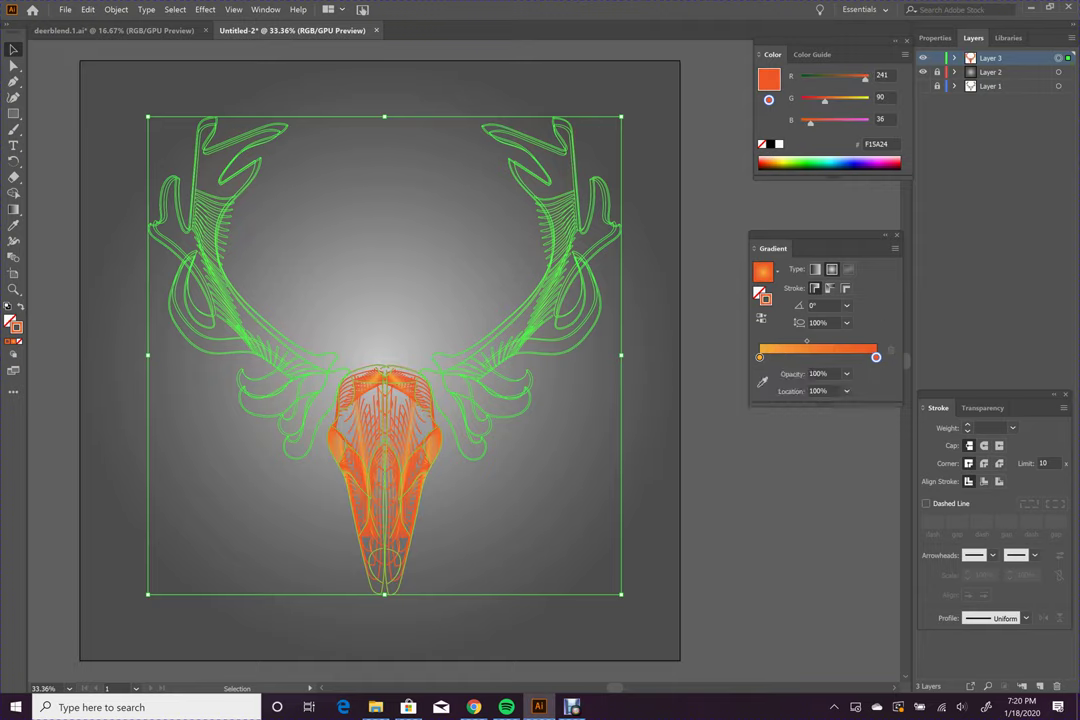
{"action": "left_click_drag", "start_coordinate": [806, 341], "coordinate": [832, 351]}
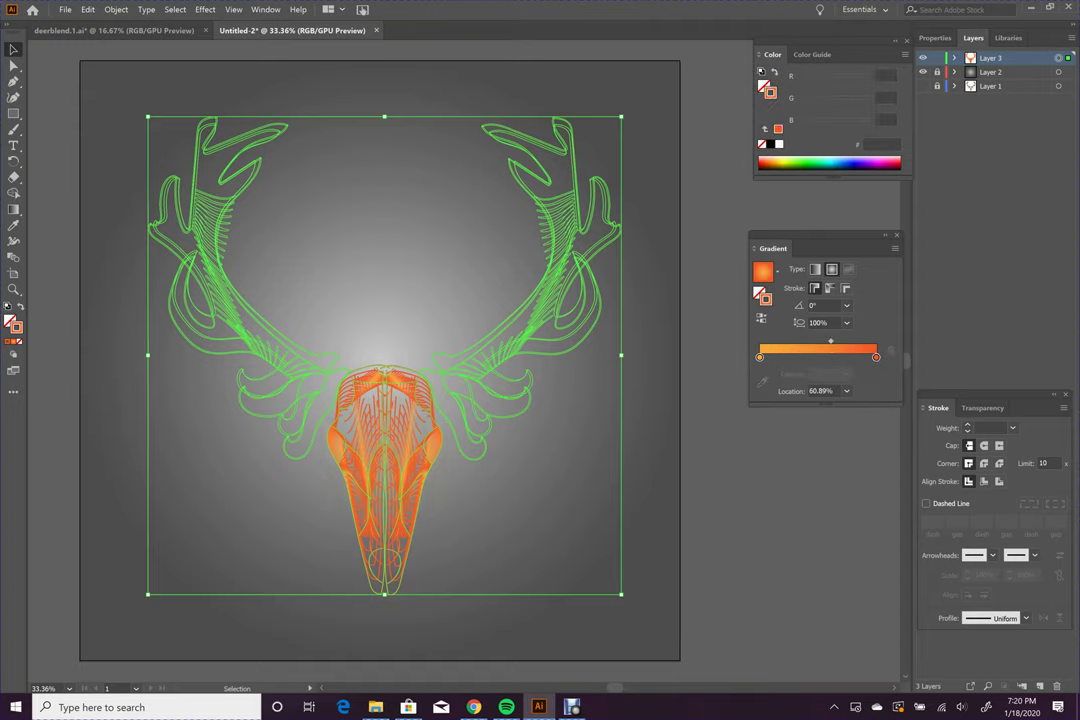
{"action": "left_click", "coordinate": [831, 577]}
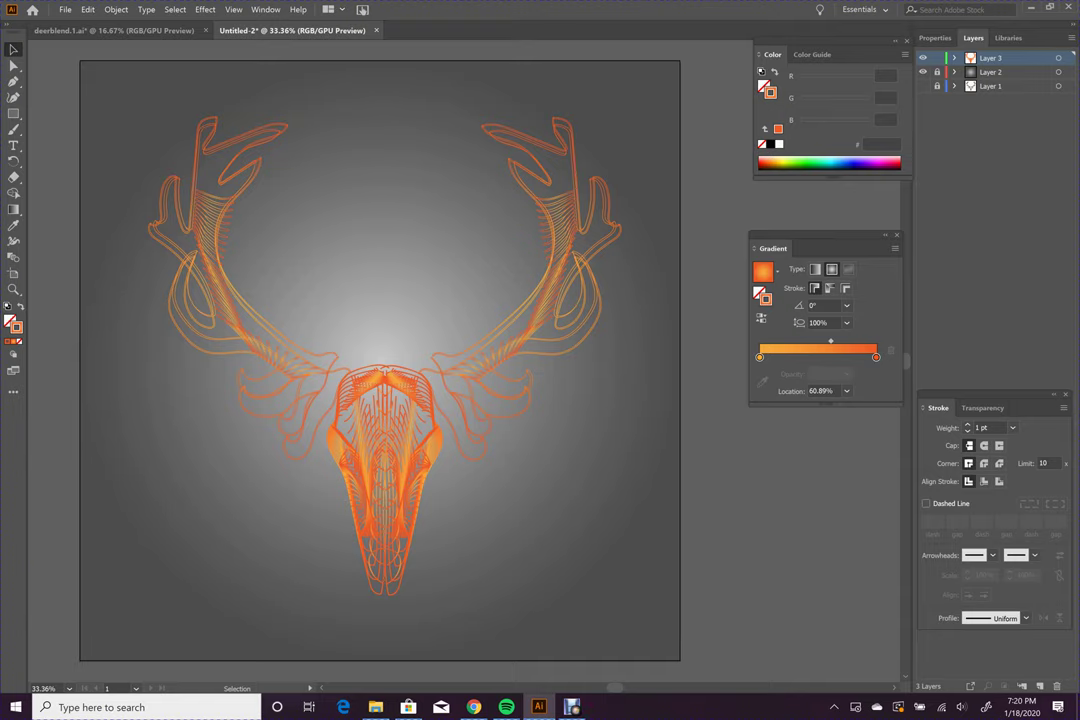
Step: Apply a yellow-orange Outer Glow in Normal mode at 91% opacity to the whole deer skull artwork, adjusting its blur, and deselect
{"action": "key", "text": "ctrl+a"}
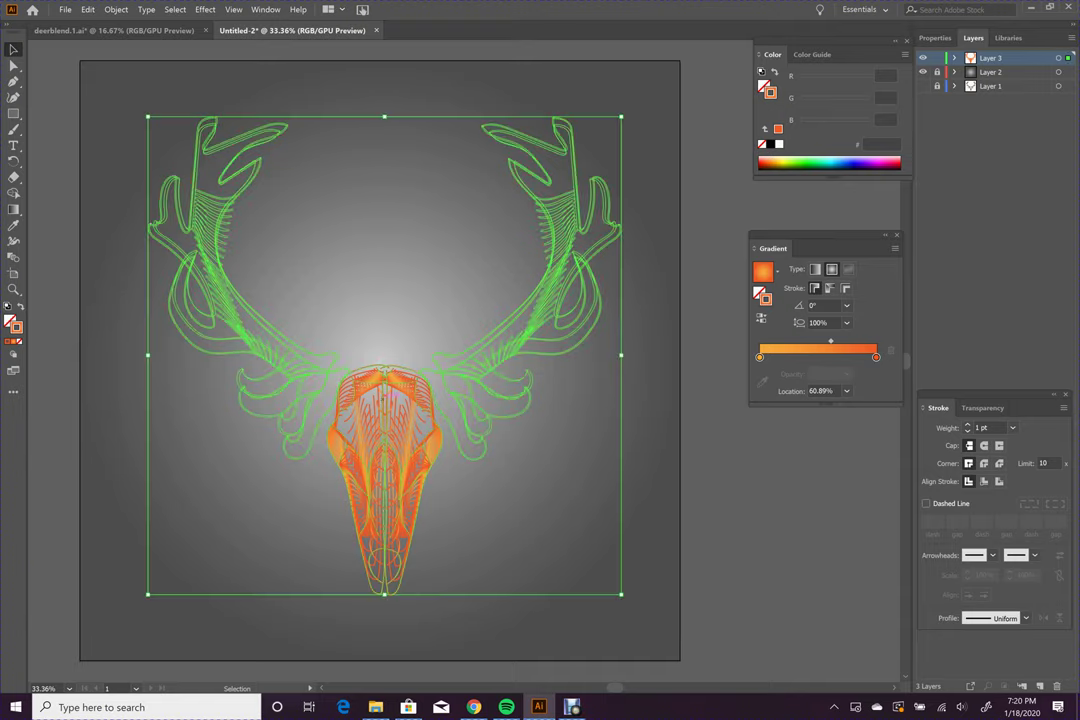
{"action": "left_click", "coordinate": [202, 11]}
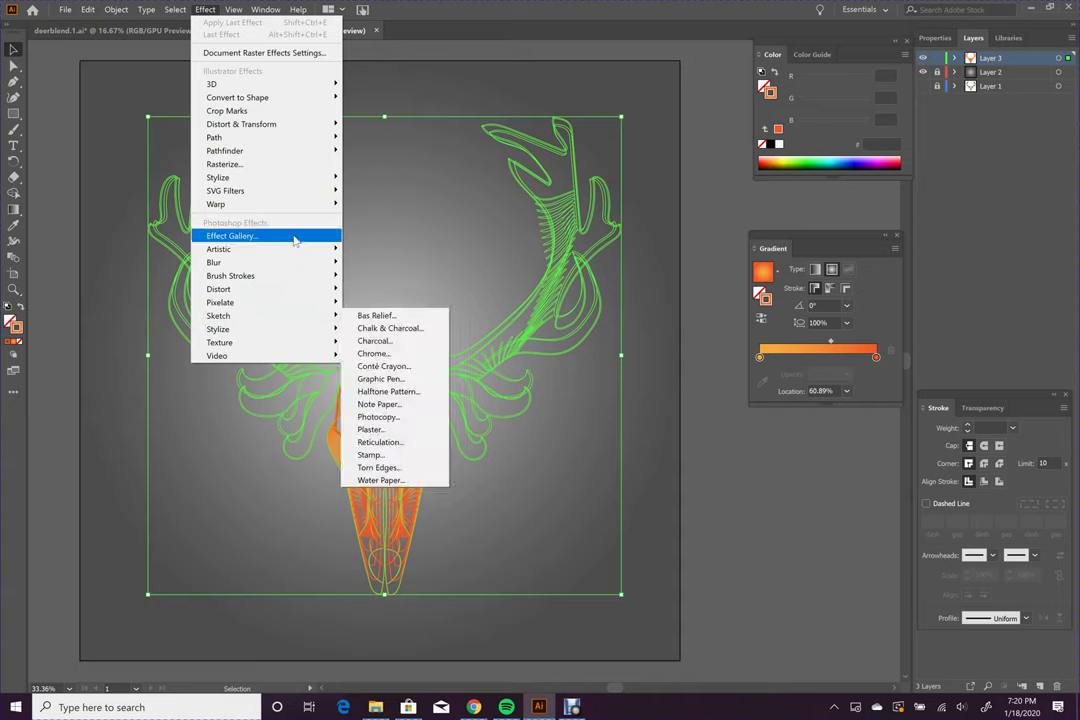
{"action": "mouse_move", "coordinate": [290, 182]}
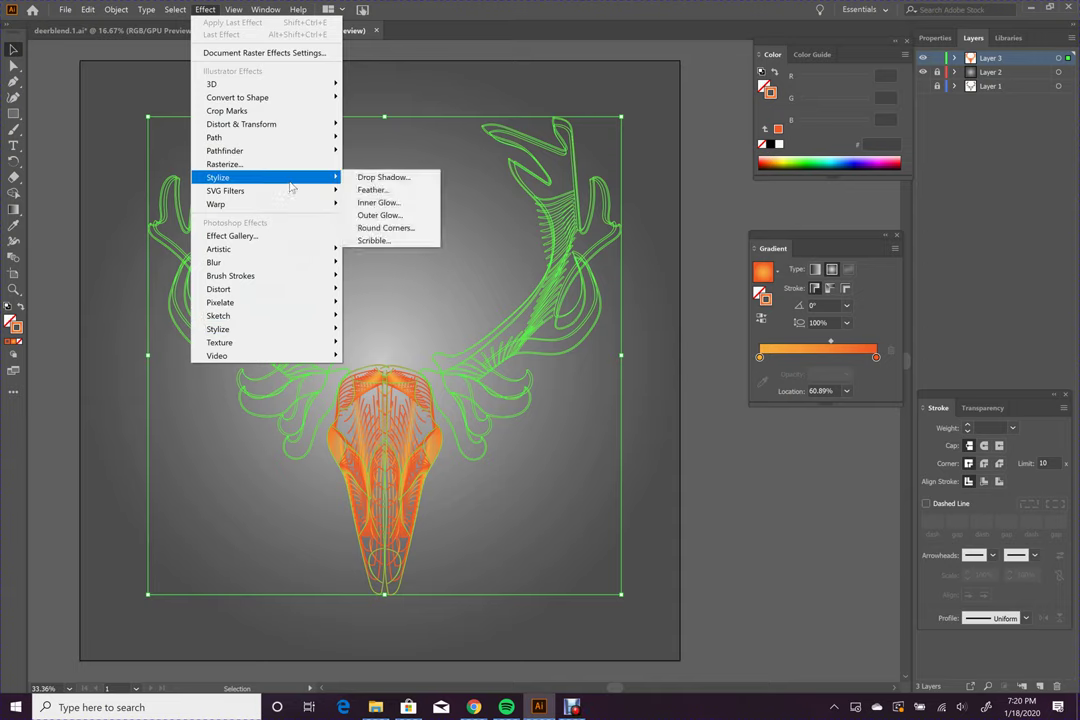
{"action": "left_click", "coordinate": [400, 216]}
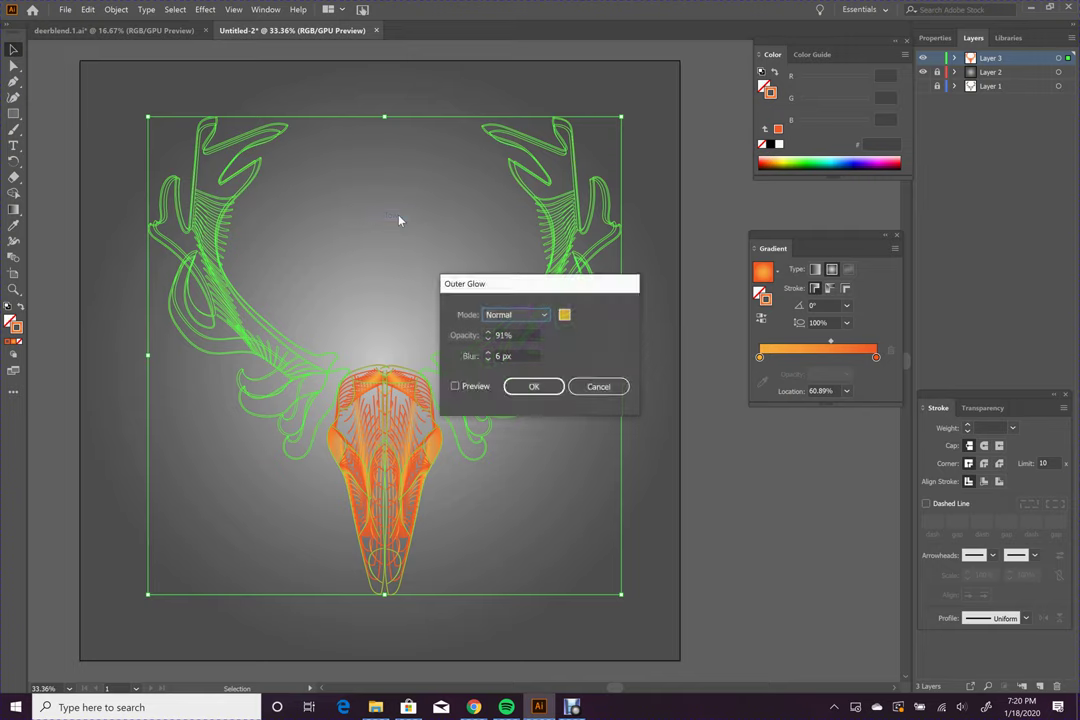
{"action": "left_click", "coordinate": [455, 387]}
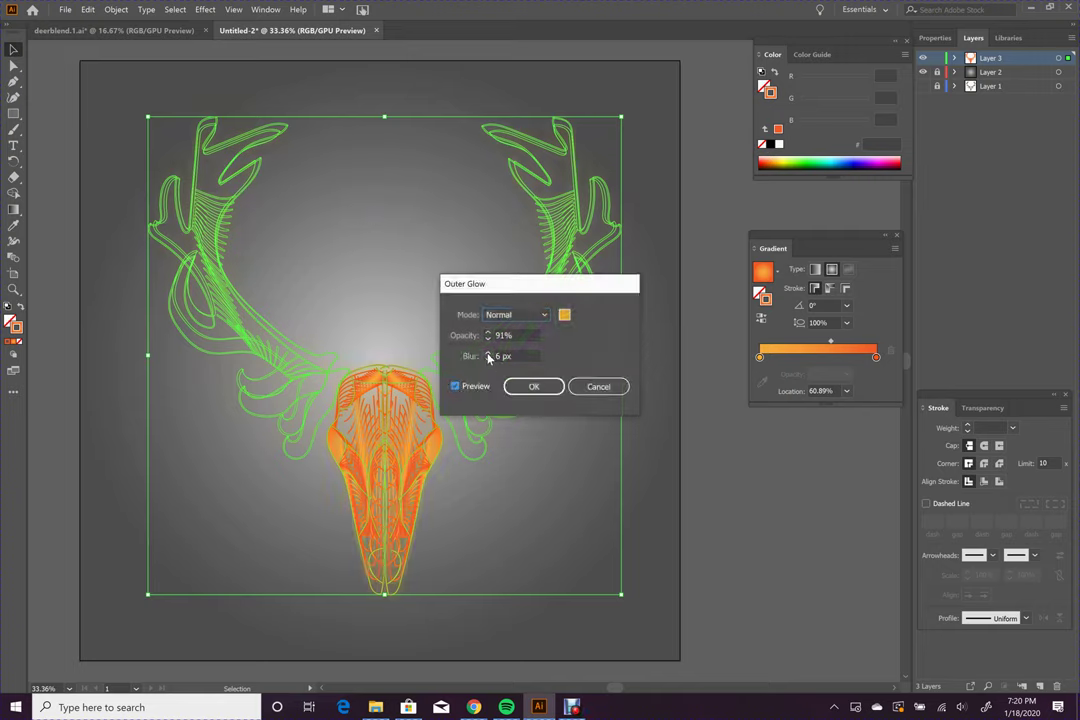
{"action": "left_click", "coordinate": [490, 357]}
{"action": "left_click", "coordinate": [488, 359]}
{"action": "scroll", "coordinate": [487, 360], "scroll_direction": "up", "scroll_amount": 1}
{"action": "scroll", "coordinate": [488, 364], "scroll_direction": "down", "scroll_amount": 1}
{"action": "left_click", "coordinate": [487, 361]}
{"action": "left_click", "coordinate": [531, 387]}
{"action": "key", "text": "ctrl+shift+a"}
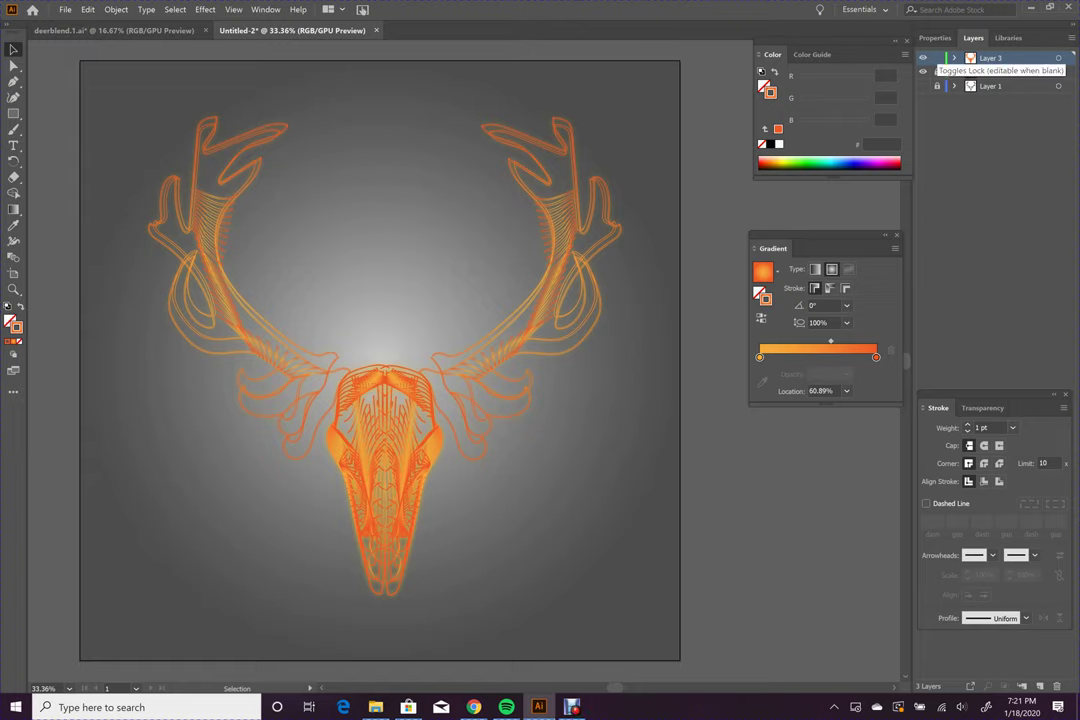
Step: Examine the glowing line work of the skull and antlers up close, then as a whole
{"action": "left_click", "coordinate": [13, 290]}
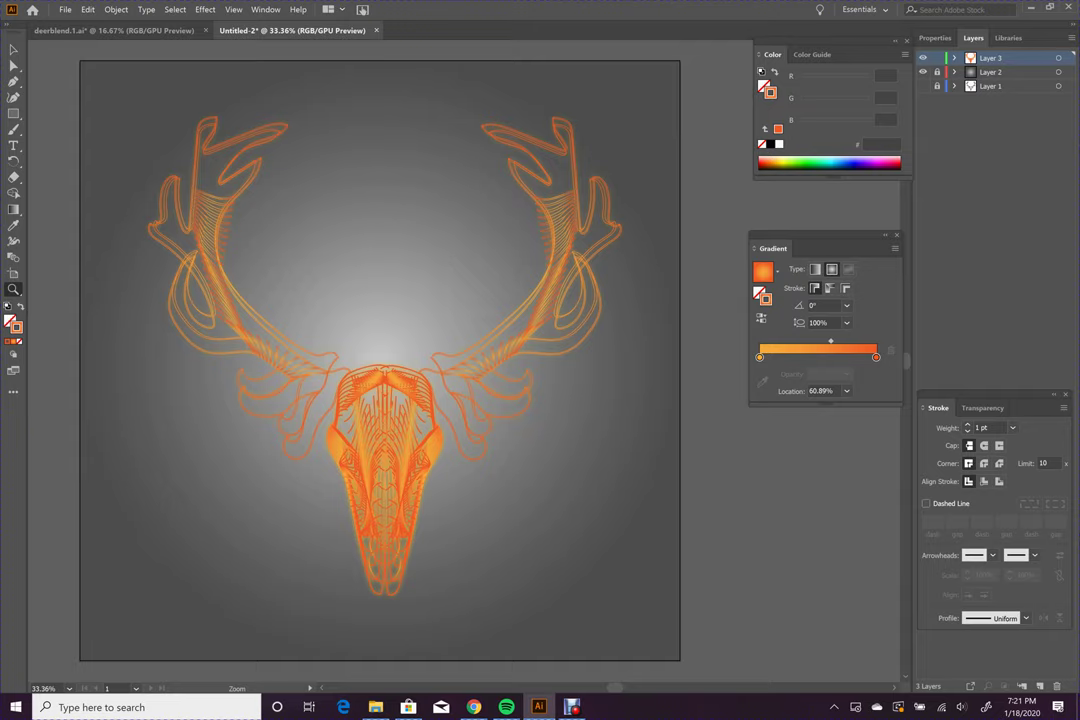
{"action": "left_click", "coordinate": [388, 583]}
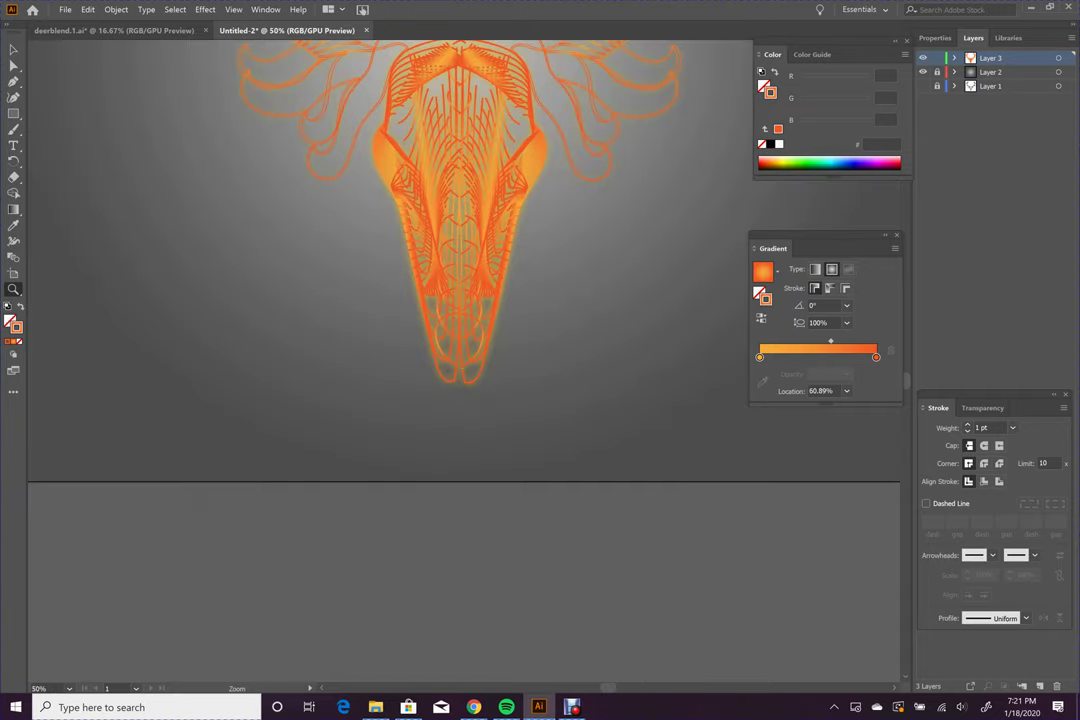
{"action": "left_click", "coordinate": [462, 350]}
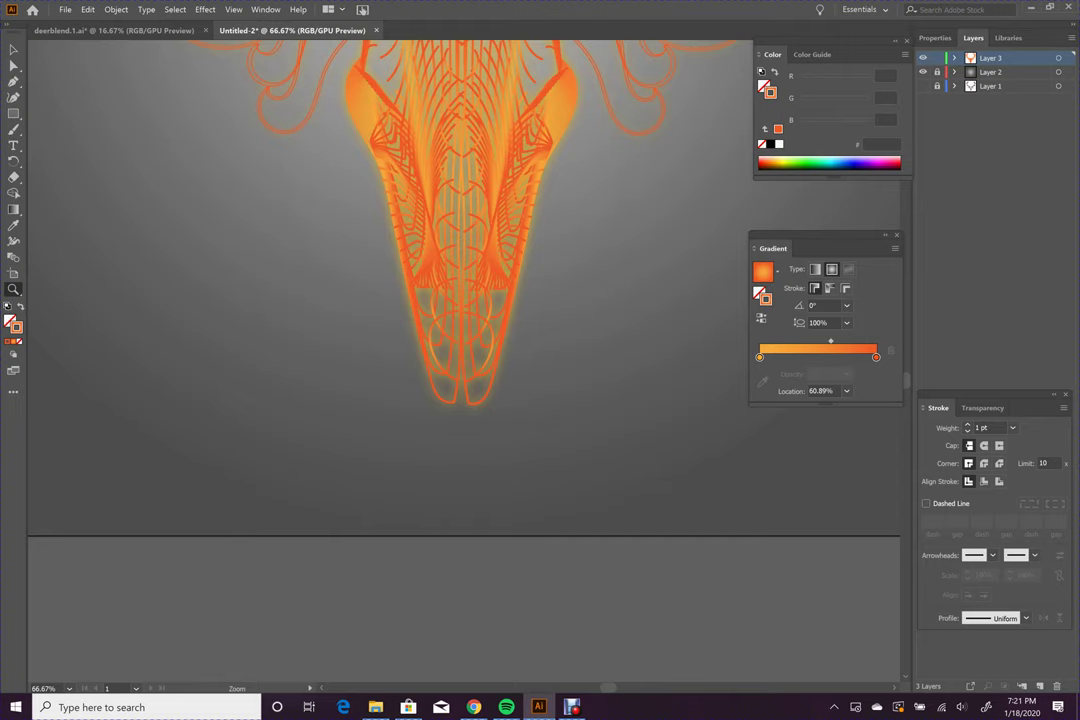
{"action": "left_click_drag", "start_coordinate": [492, 475], "coordinate": [462, 650]}
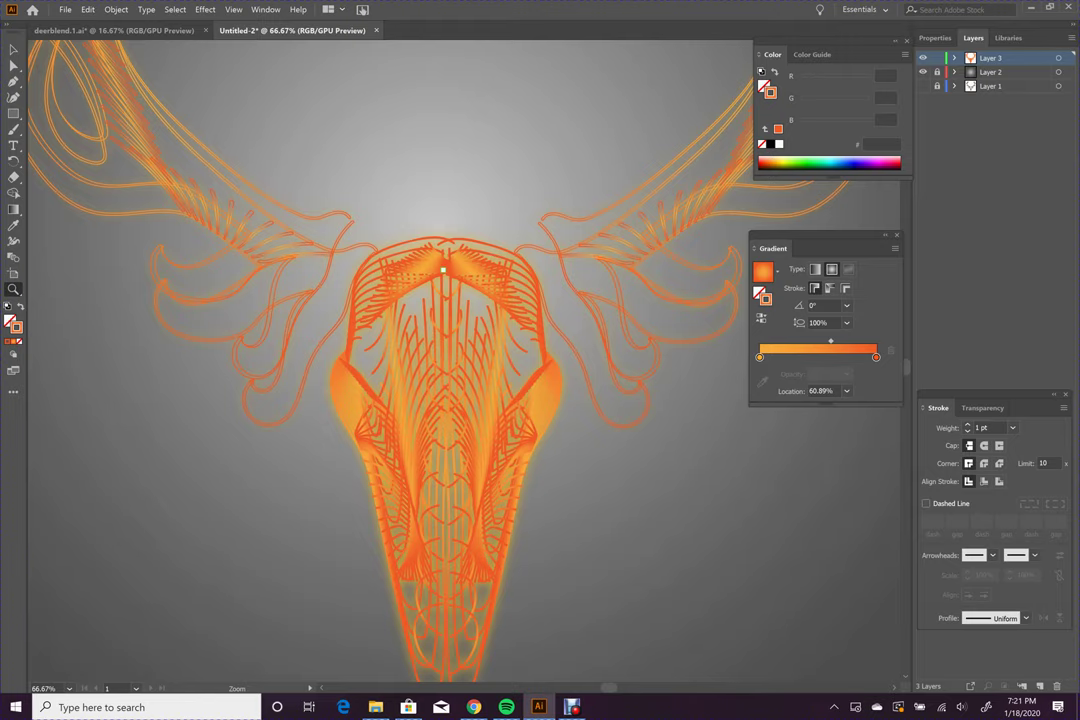
{"action": "key", "text": "ctrl+minus"}
{"action": "key", "text": "ctrl+minus"}
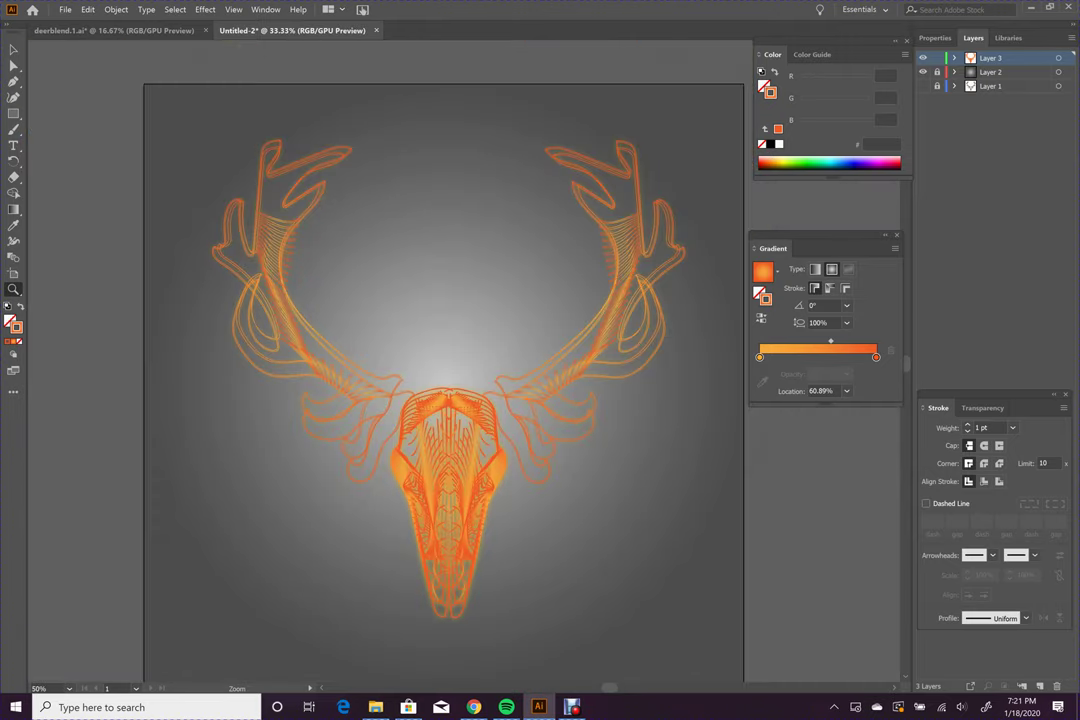
{"action": "left_click_drag", "start_coordinate": [450, 450], "coordinate": [444, 422]}
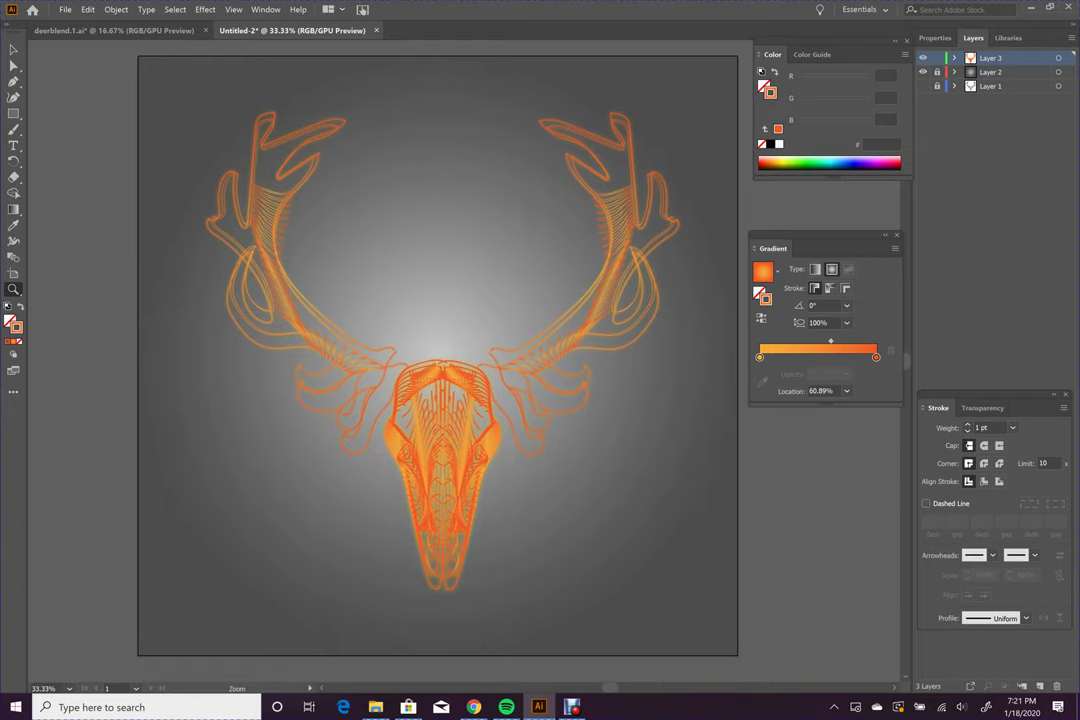
Step: Add a new layer above the artwork and paint the artist's initials on it beneath the skull with the Paintbrush
{"action": "key", "text": "b"}
{"action": "left_click", "coordinate": [1040, 686]}
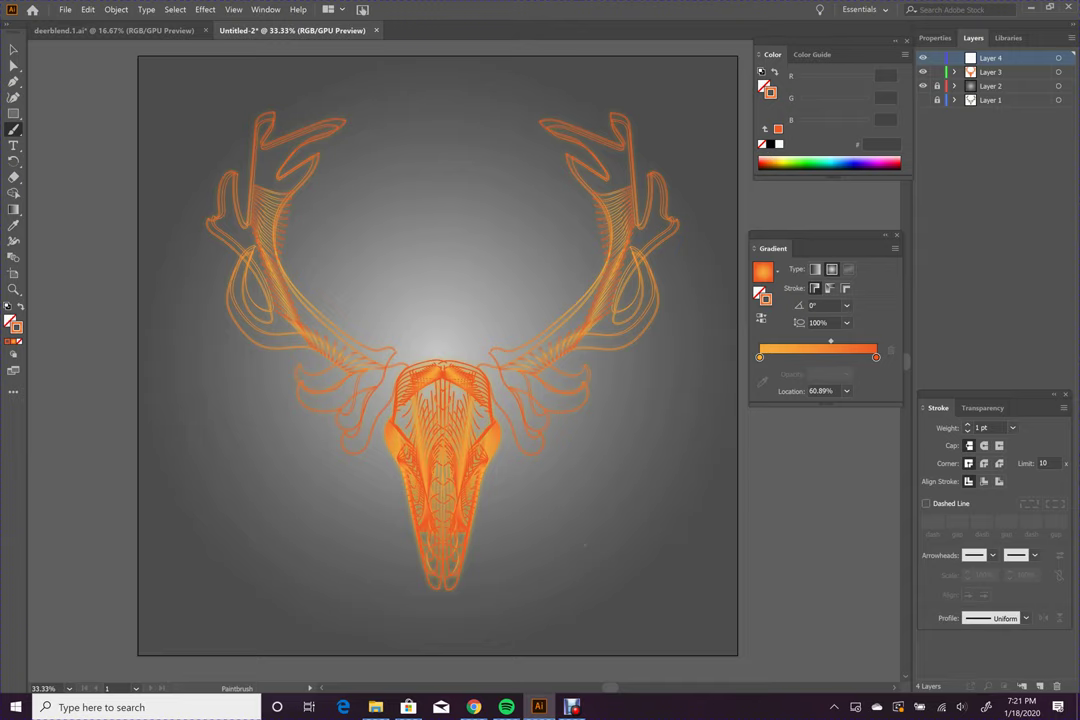
{"action": "mouse_move", "coordinate": [583, 634]}
{"action": "left_mouse_down"}
{"action": "mouse_move", "coordinate": [599, 597]}
{"action": "mouse_move", "coordinate": [600, 634]}
{"action": "mouse_move", "coordinate": [587, 616]}
{"action": "mouse_move", "coordinate": [631, 608]}
{"action": "mouse_move", "coordinate": [609, 633]}
{"action": "mouse_move", "coordinate": [646, 625]}
{"action": "left_mouse_up"}
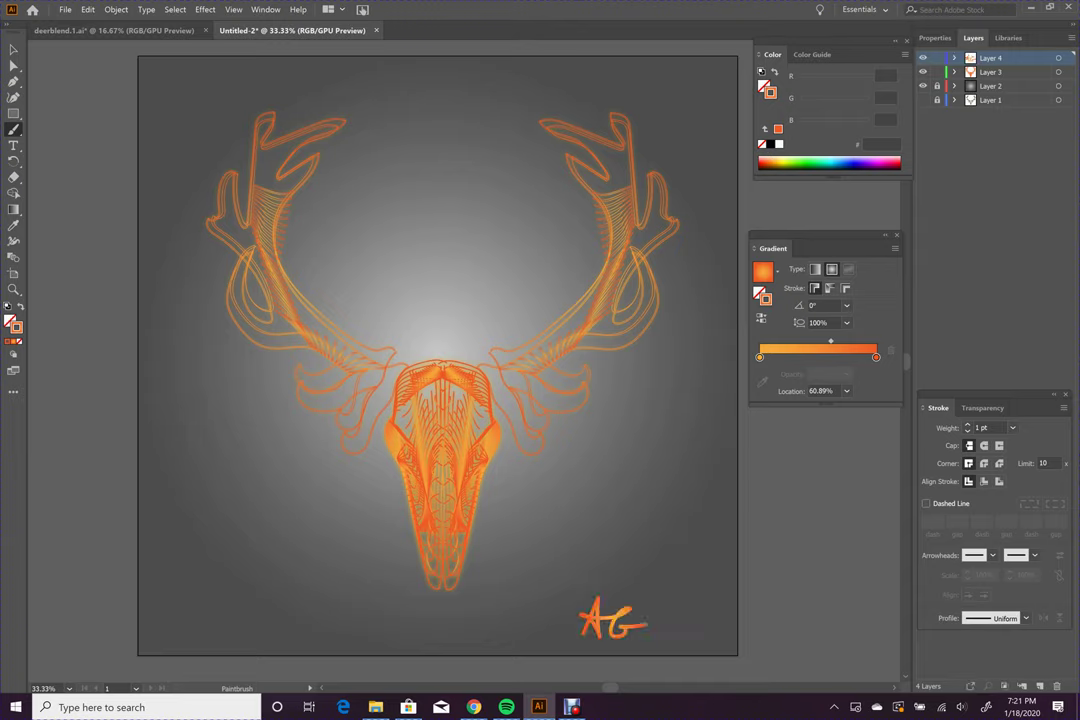
Step: Move the painted initials into the artboard's lower-right corner and deselect them
{"action": "key", "text": "v"}
{"action": "left_click_drag", "start_coordinate": [632, 620], "coordinate": [692, 621]}
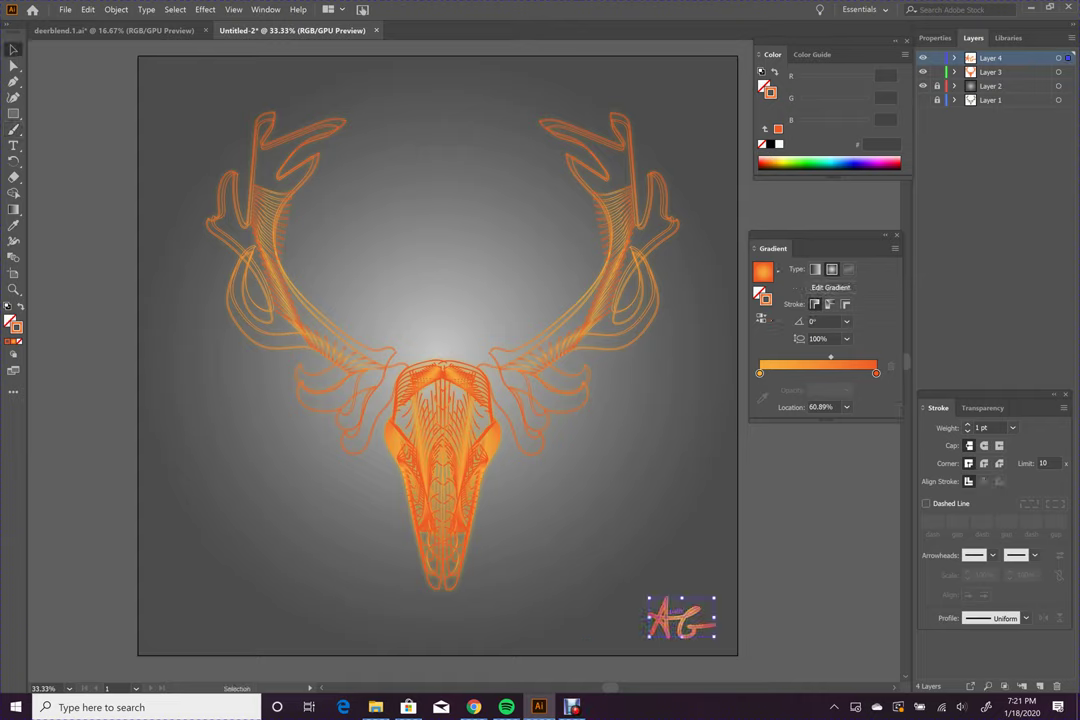
{"action": "key", "text": "ctrl+shift+a"}
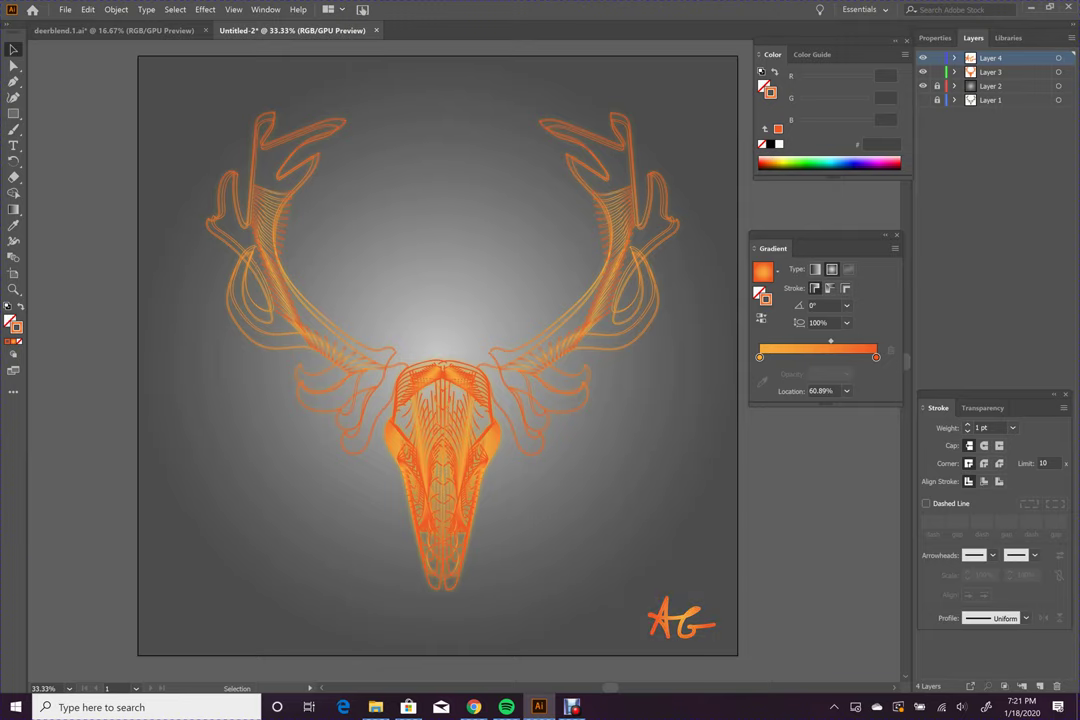
{"action": "left_click", "coordinate": [571, 707]}
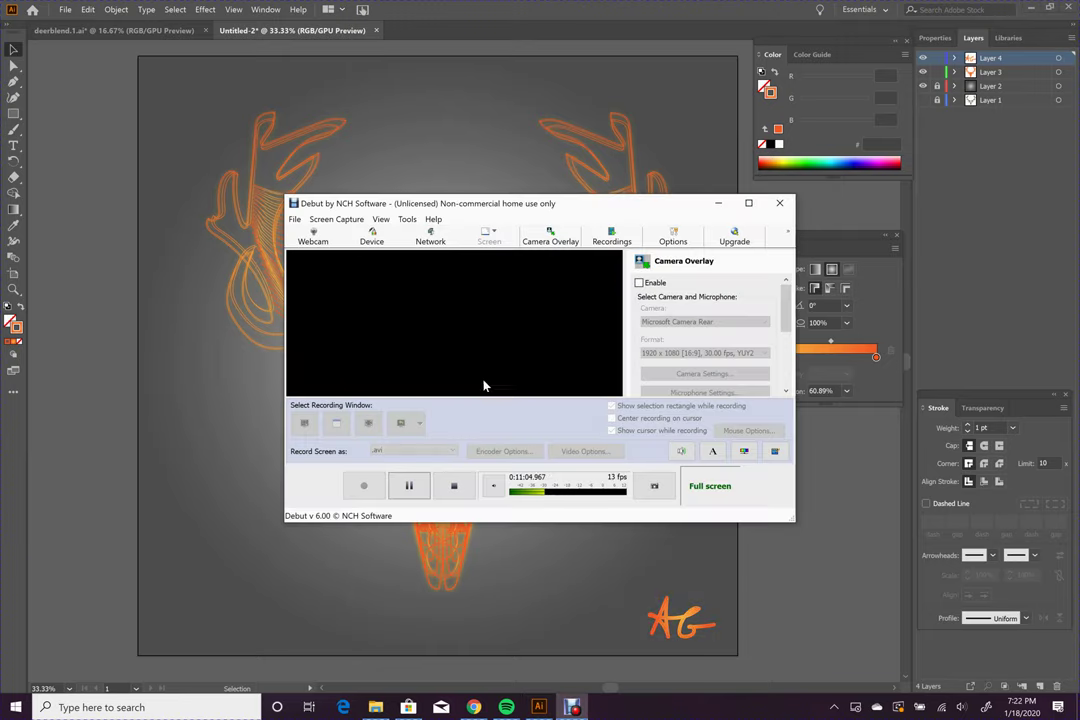